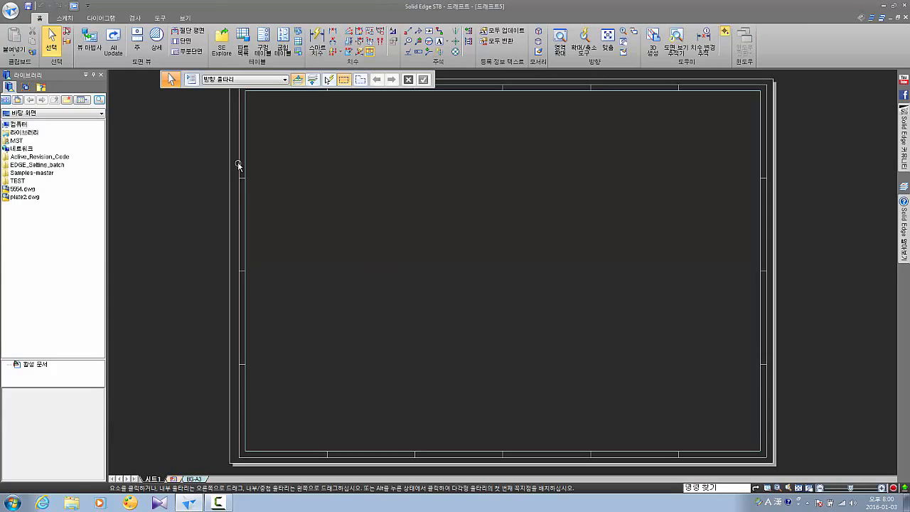
Set the color configuration of the sheet (시트) drawing display to AutoCAD 모델 in the Solid Edge options
click(8, 12)
click(44, 322)
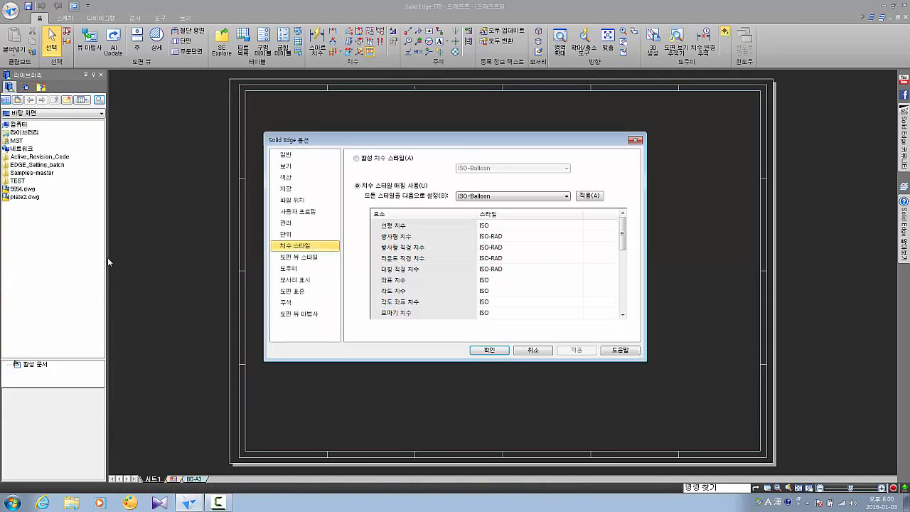
click(296, 179)
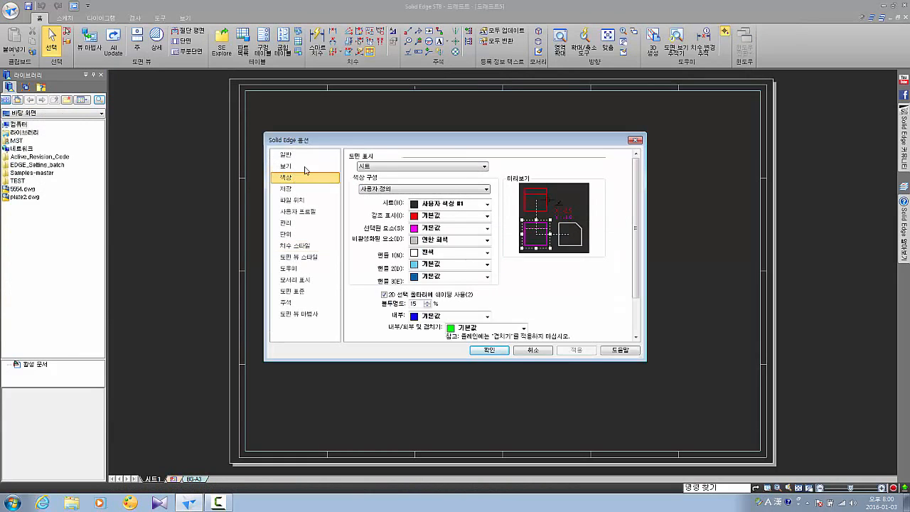
click(393, 190)
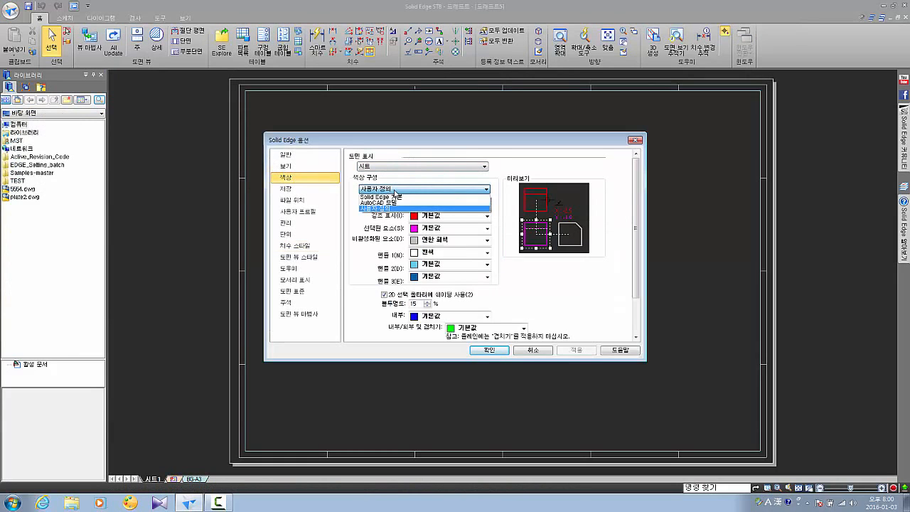
click(412, 204)
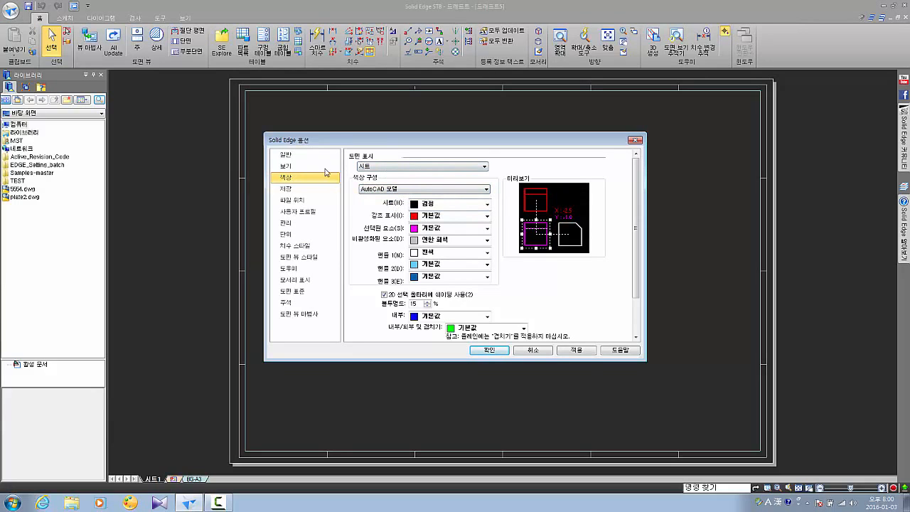
Set the 2D 모델 drawing display to the AutoCAD 모델 color configuration as well and apply the options
click(406, 168)
click(406, 182)
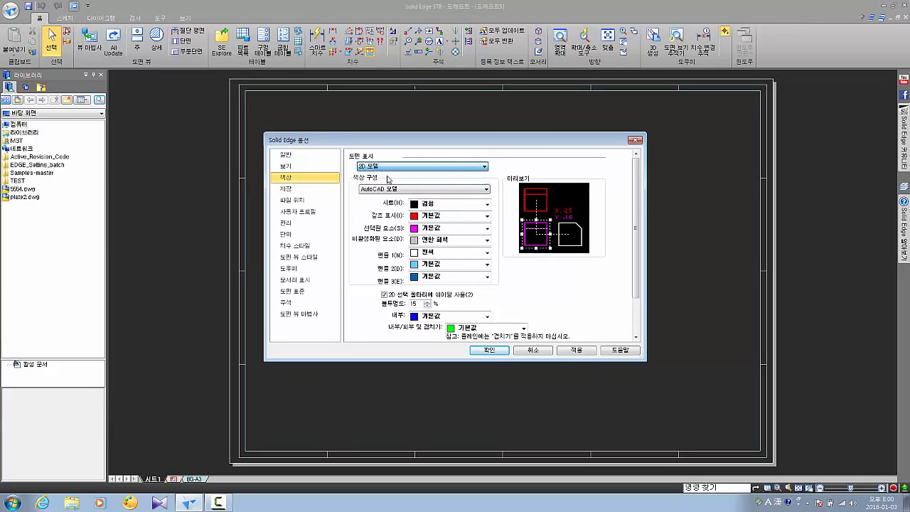
click(420, 190)
click(405, 204)
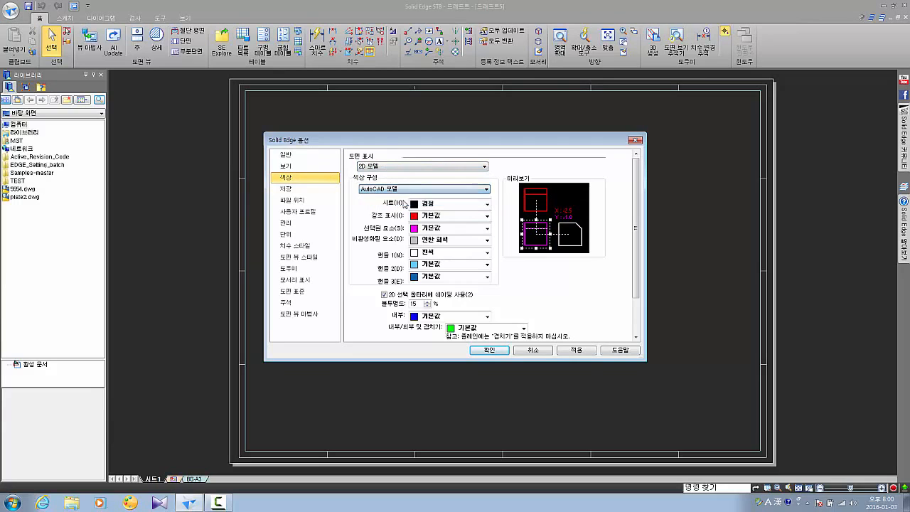
click(576, 350)
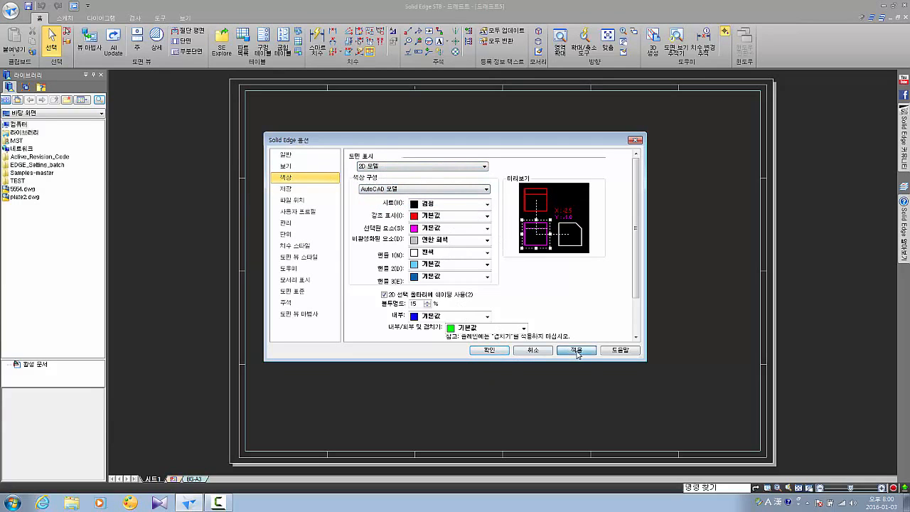
click(490, 350)
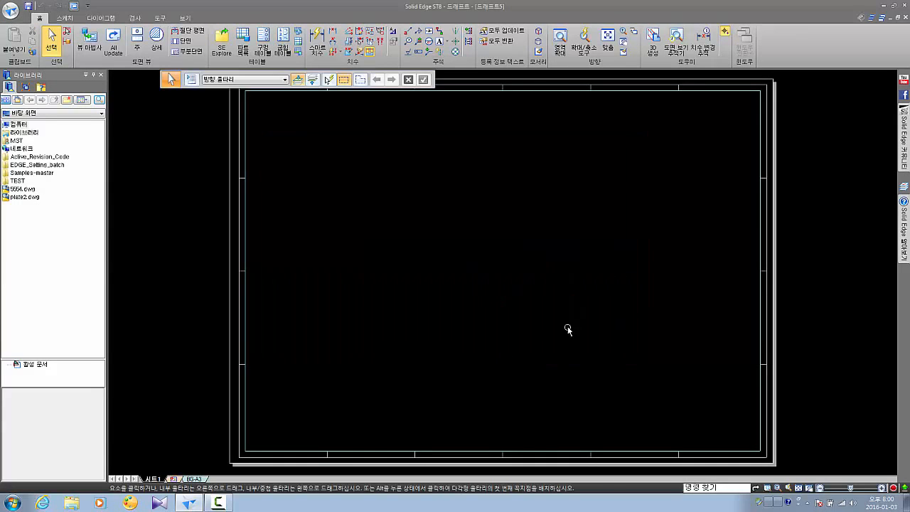
mouse_move(564, 329)
middle_down()
mouse_move(498, 356)
mouse_move(518, 321)
middle_up()
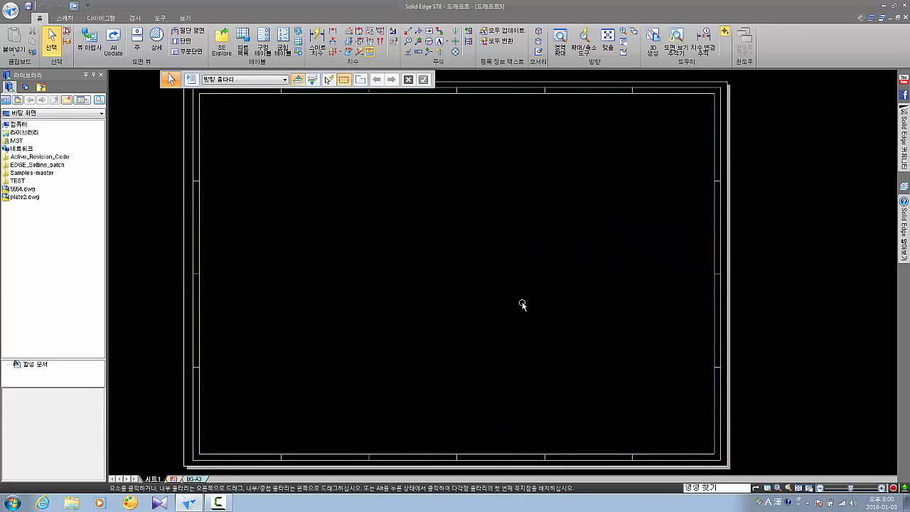
scroll(523, 301, down, 1)
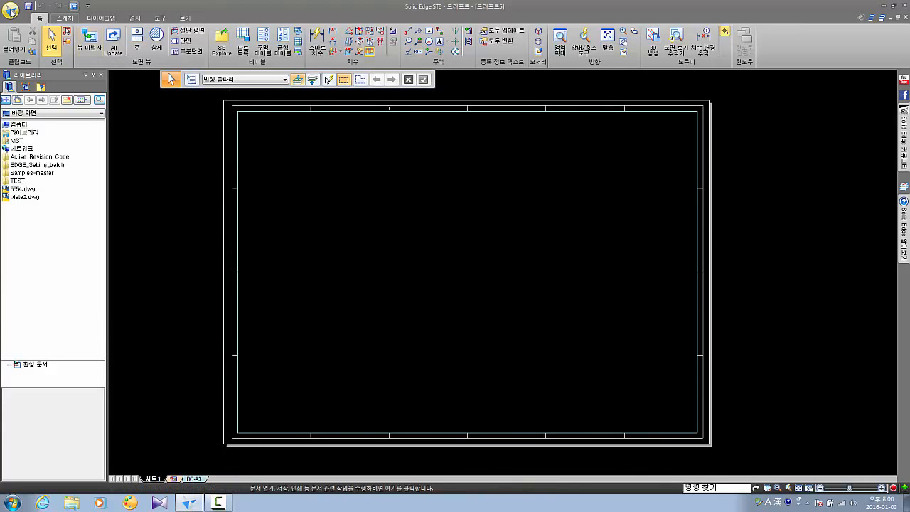
click(11, 10)
click(409, 301)
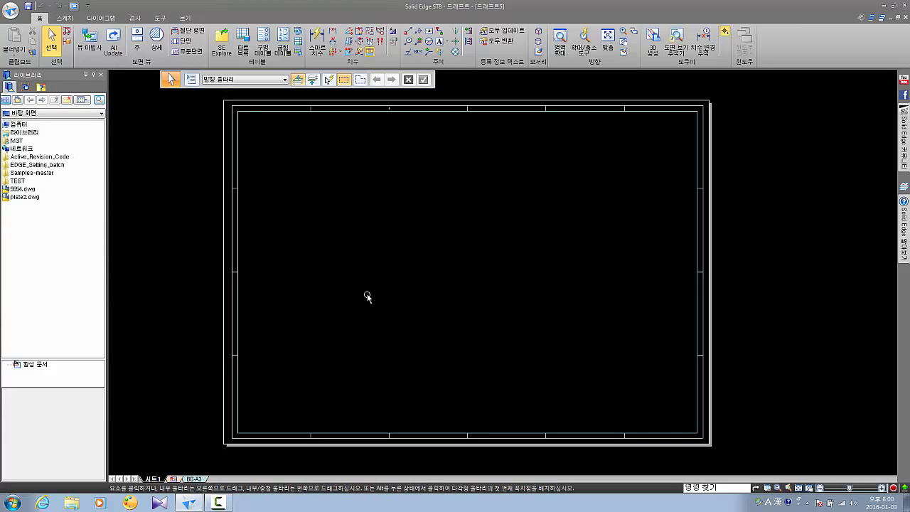
Open the TEST folder in the library and preview the Foot1.asm assembly
double_click(17, 181)
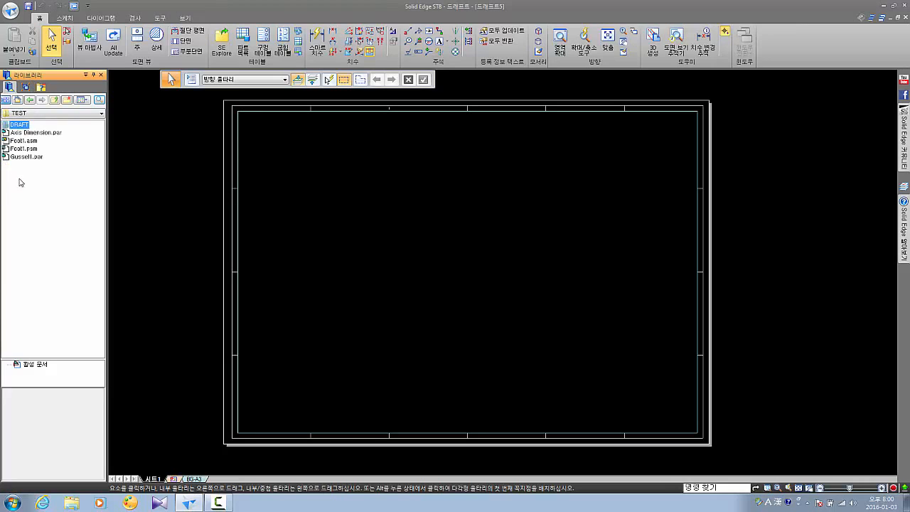
click(22, 142)
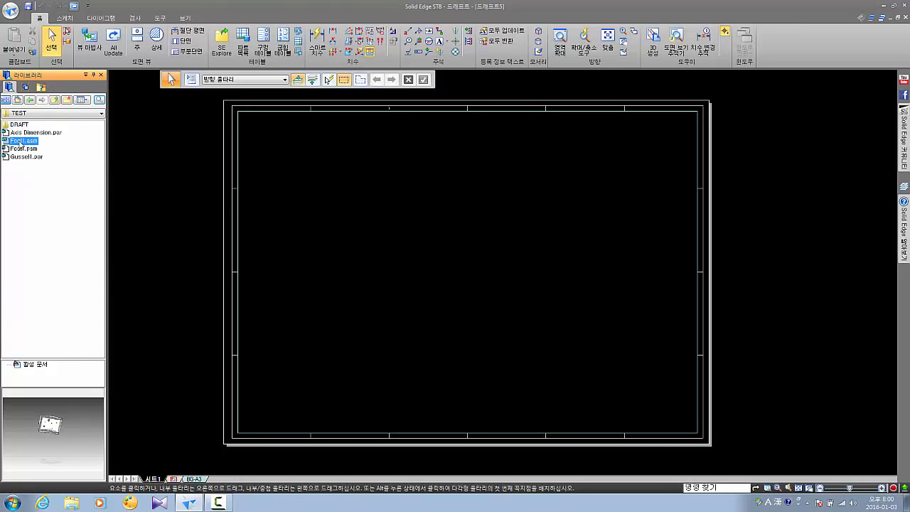
Start drawing views of Foot1.asm with a custom primary view looking straight onto the inside of the base plate
drag(22, 142, 415, 260)
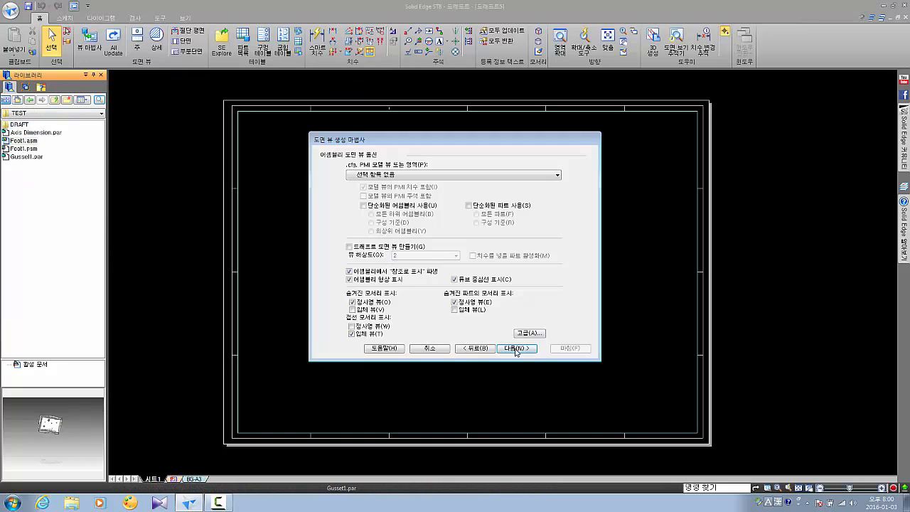
click(516, 348)
click(497, 286)
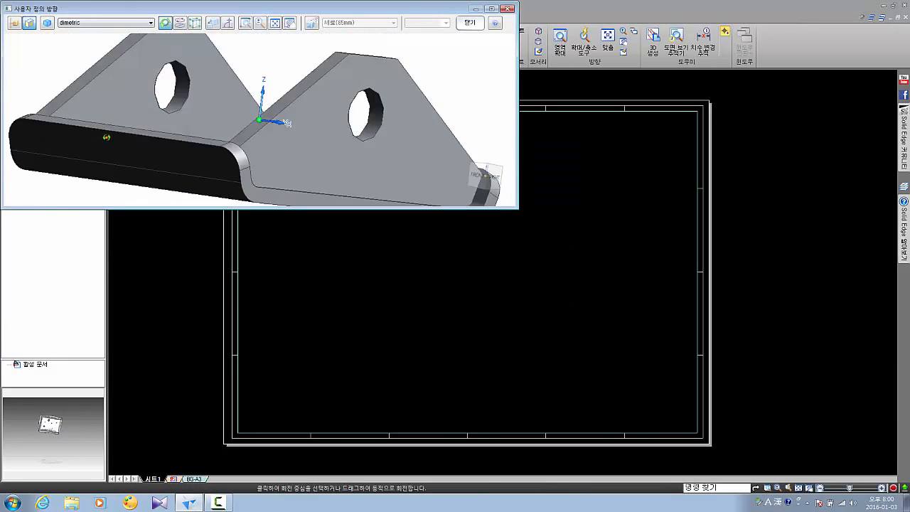
drag(106, 137, 203, 75)
click(194, 23)
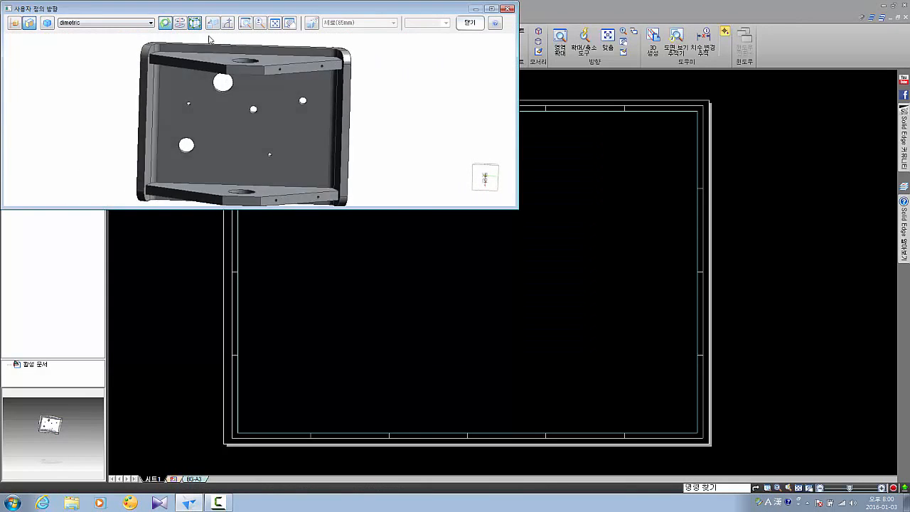
click(469, 23)
Add the upper, right-hand and upper-right pictorial views to the layout and place the four views on the sheet
click(455, 174)
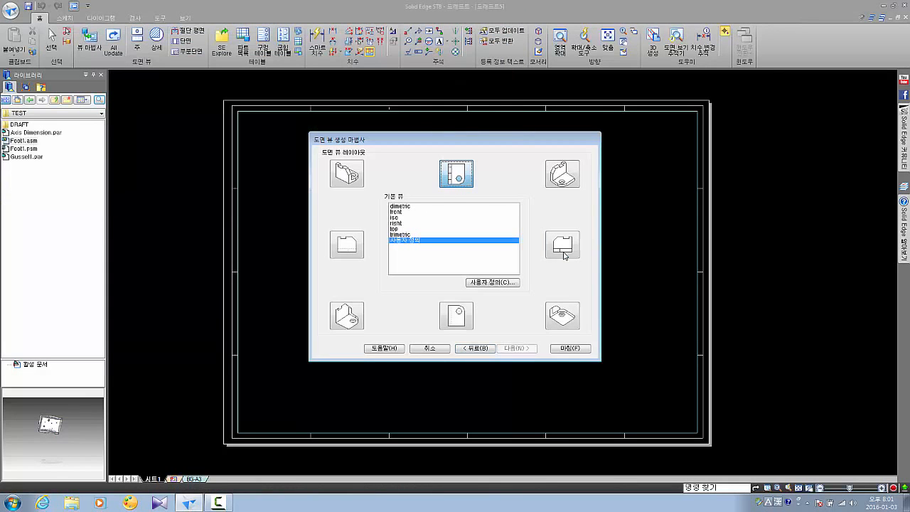
click(562, 245)
click(562, 174)
click(570, 349)
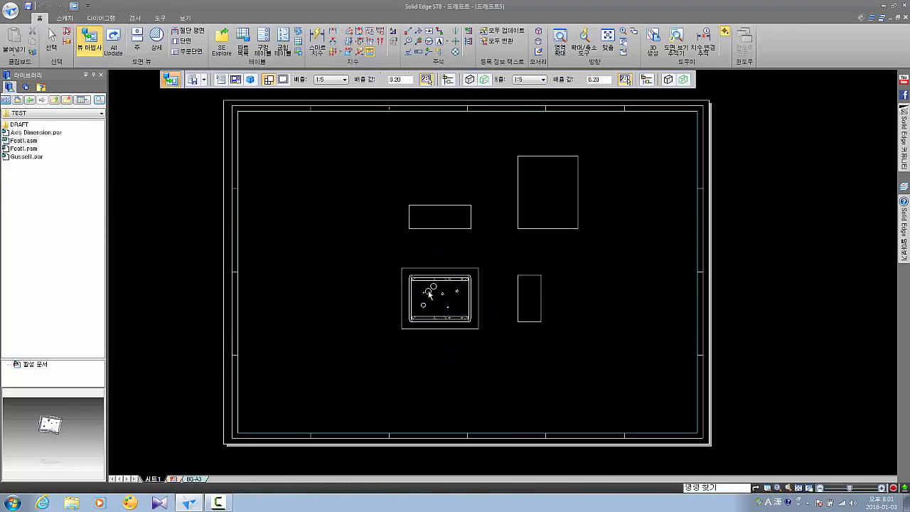
click(408, 299)
Delete all four drawing views from the sheet
drag(634, 154, 270, 427)
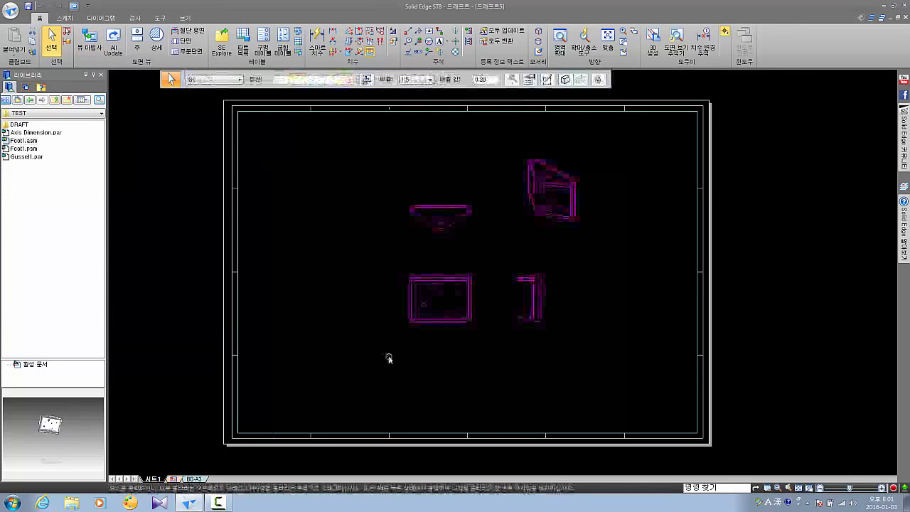
key(Delete)
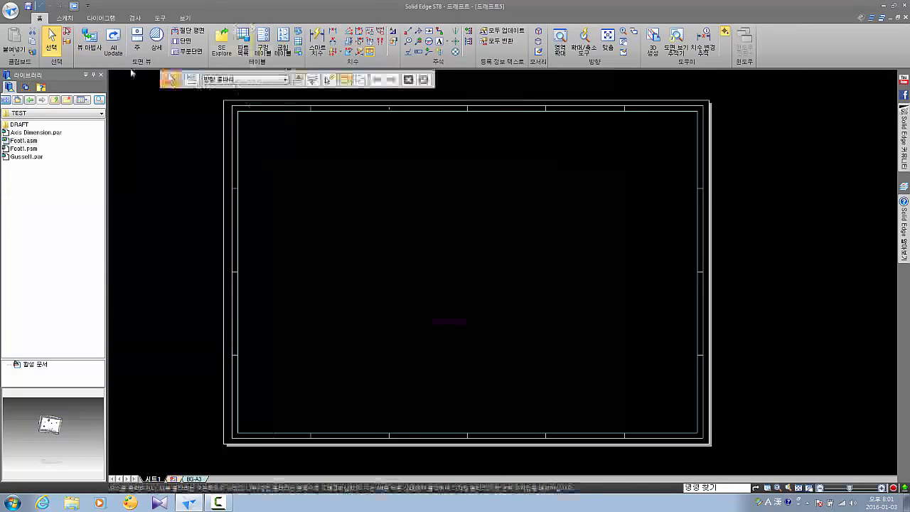
click(90, 39)
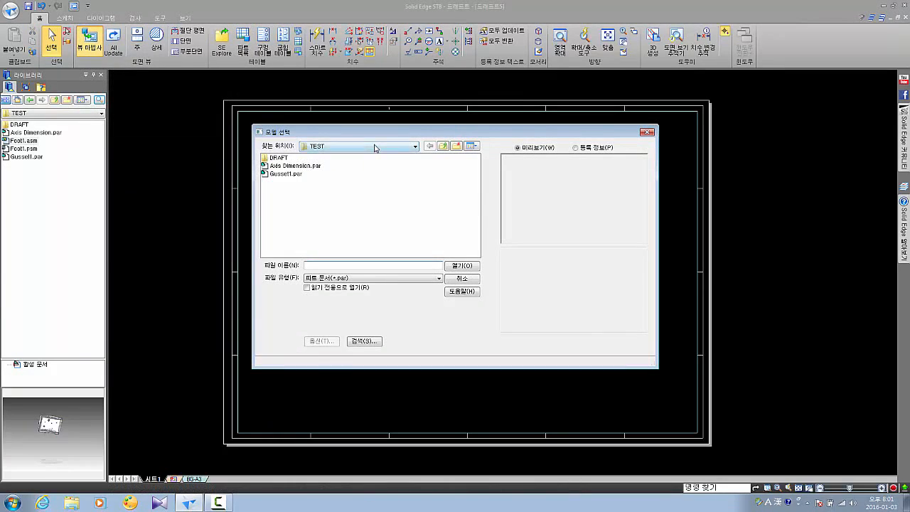
click(350, 148)
click(346, 216)
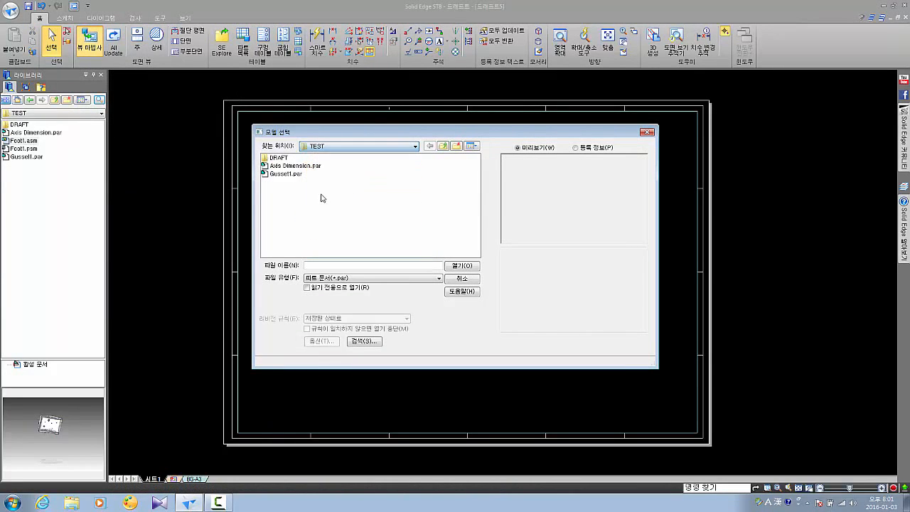
click(435, 279)
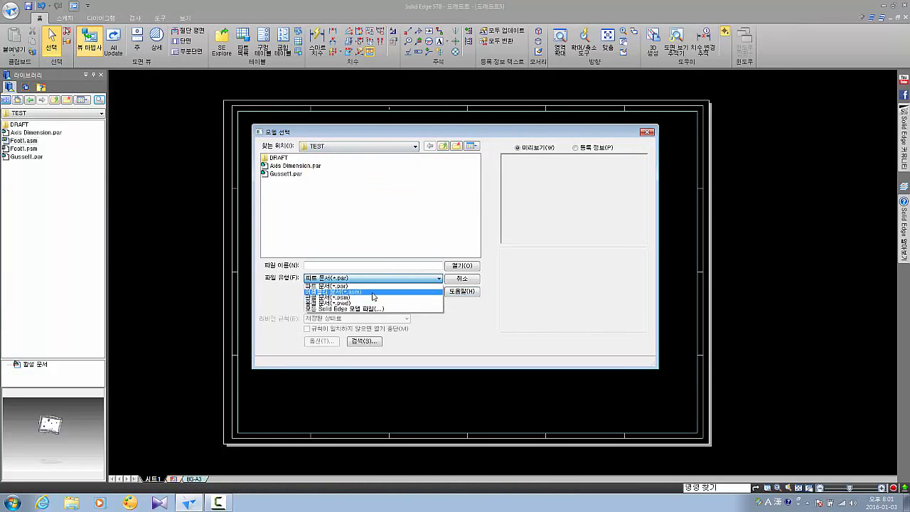
click(372, 295)
click(284, 166)
click(463, 266)
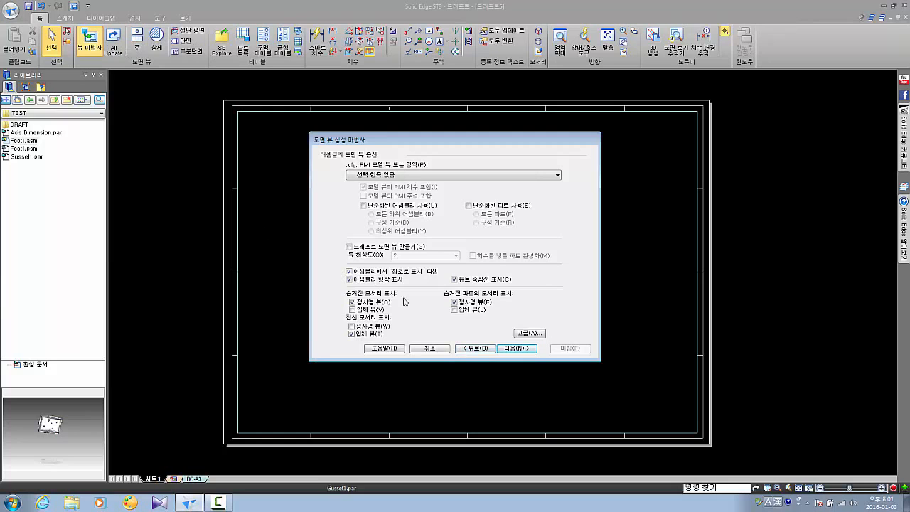
click(430, 348)
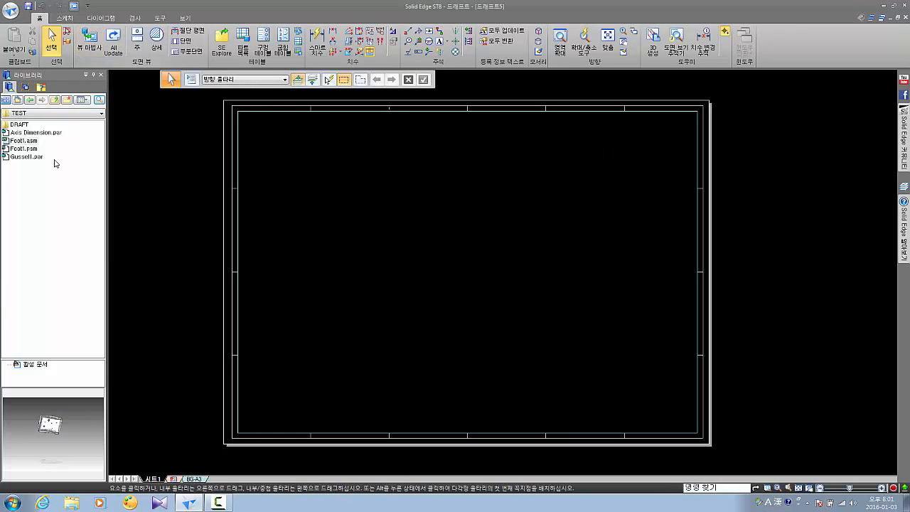
Create drawing views from Foot1.asm in the library, using a custom primary view facing the inside of the base plate squarely
drag(25, 142, 349, 234)
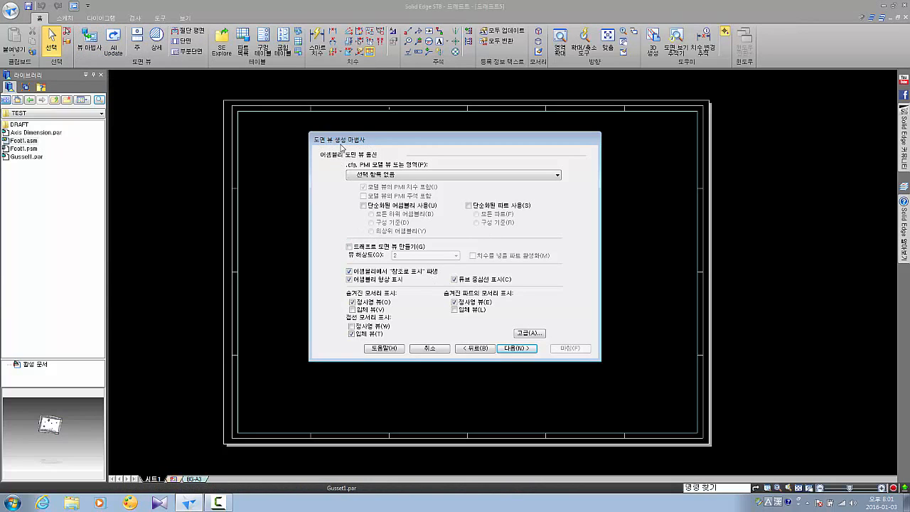
click(519, 348)
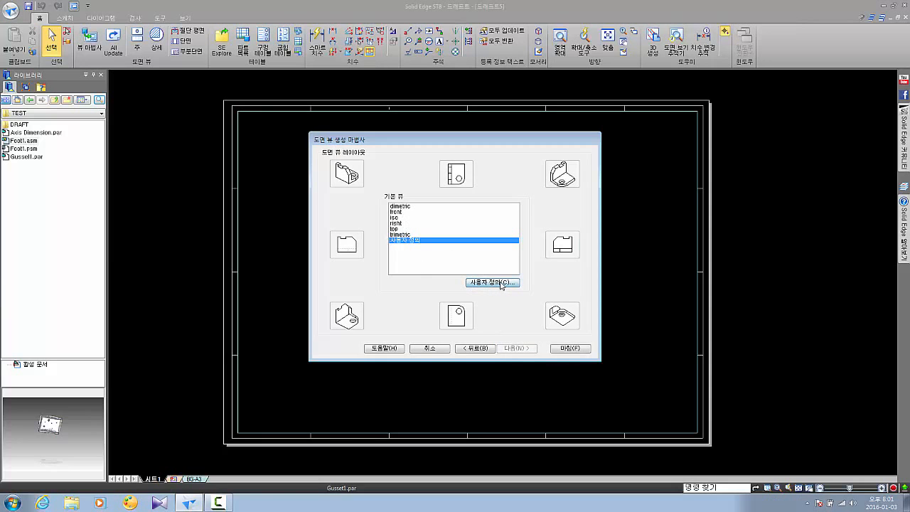
click(493, 282)
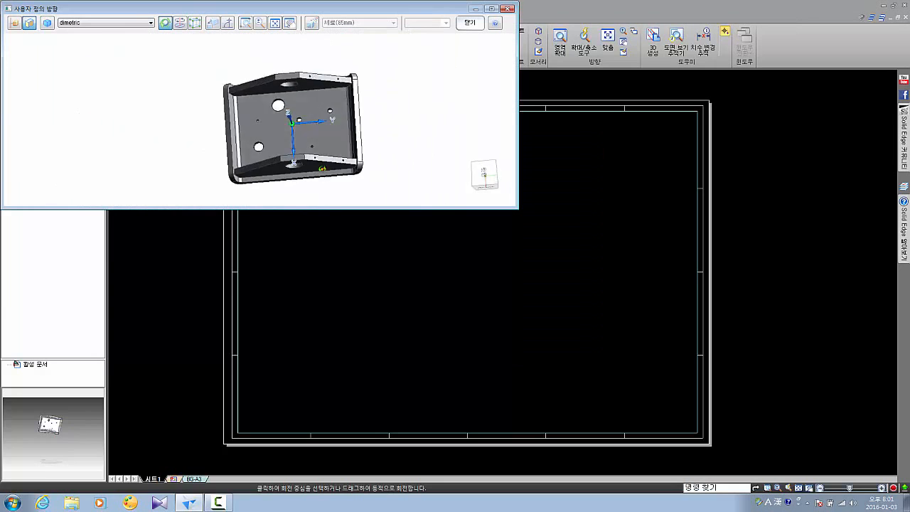
middle_drag(322, 168, 323, 141)
scroll(311, 104, up, 3)
scroll(309, 112, down, 3)
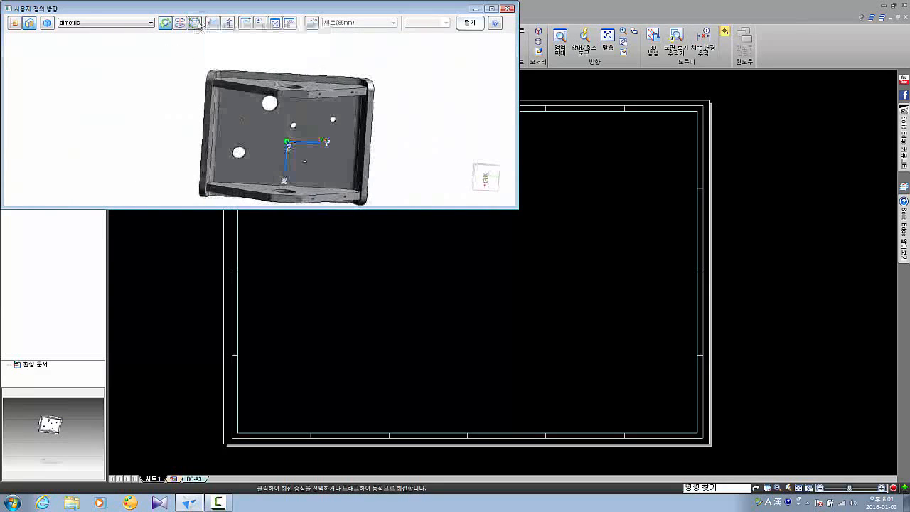
click(195, 23)
click(469, 23)
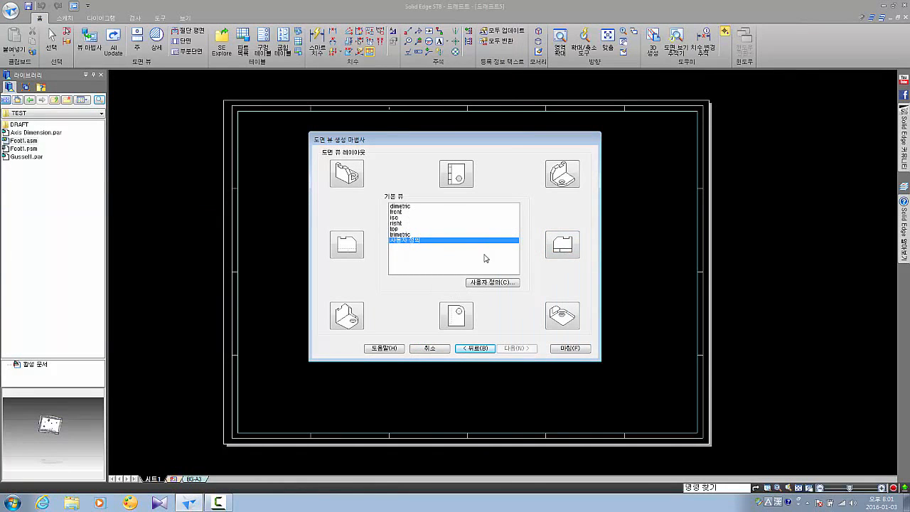
Include the right-hand, upper and upper-right pictorial views in the layout and place the view set near the sheet's middle
click(569, 252)
click(455, 173)
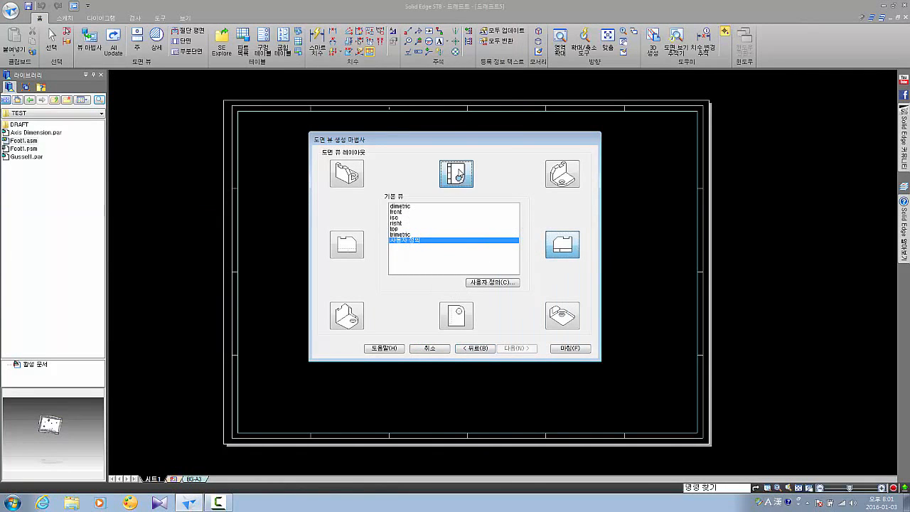
click(562, 178)
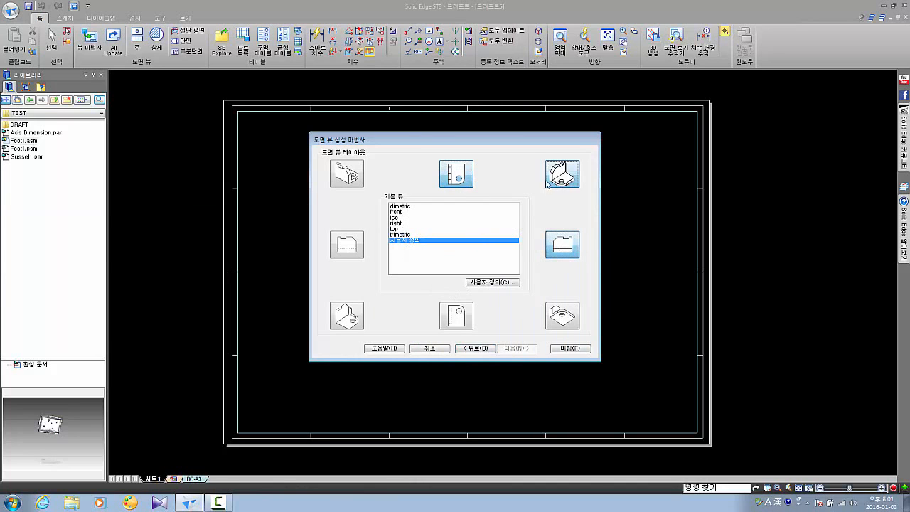
click(571, 349)
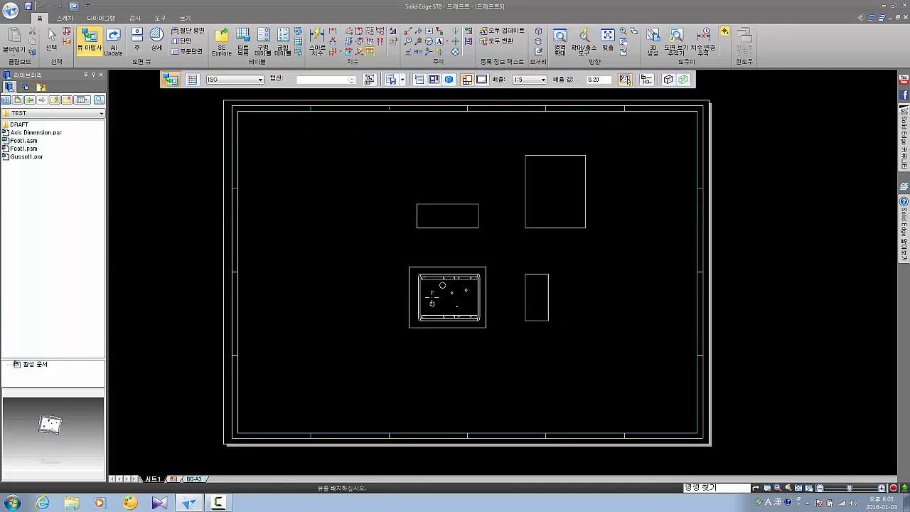
click(433, 293)
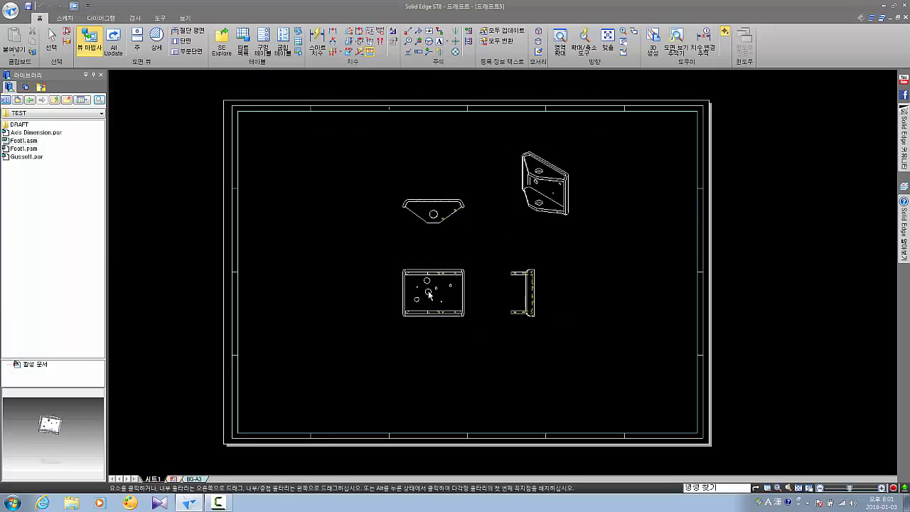
scroll(615, 232, up, 2)
scroll(544, 191, down, 2)
middle_drag(545, 193, 514, 208)
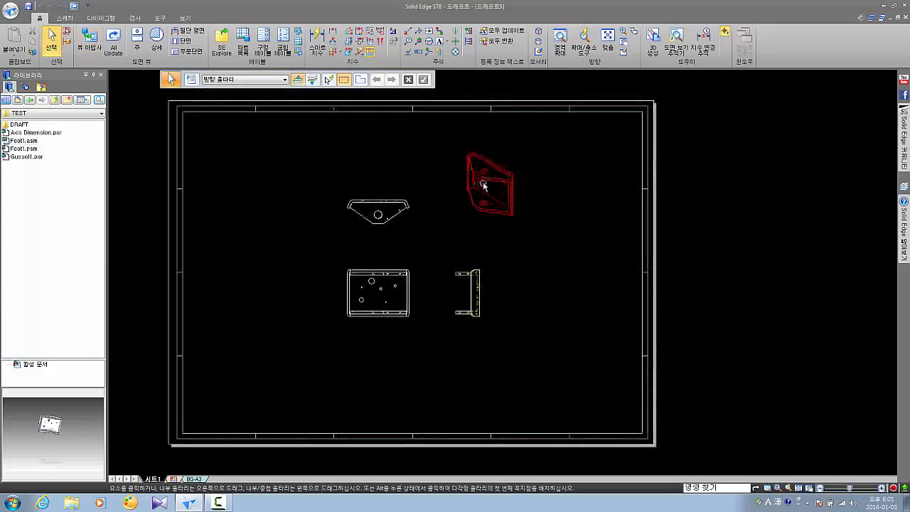
Move the pictorial view farther right on the sheet and shift the upper view up and to the left
drag(513, 177, 600, 176)
click(441, 216)
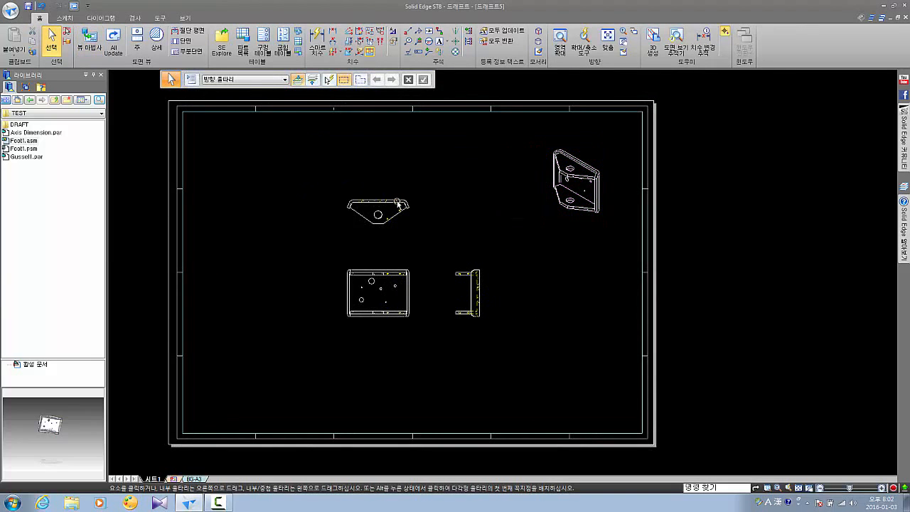
drag(397, 202, 381, 179)
Set a larger scale value for the primary view and its aligned views
click(384, 268)
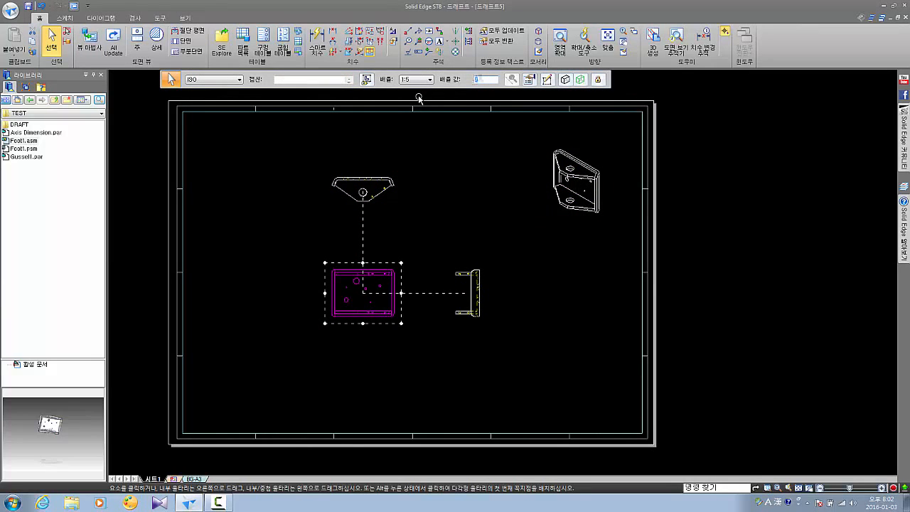
key(Return)
click(539, 230)
scroll(521, 247, up, 3)
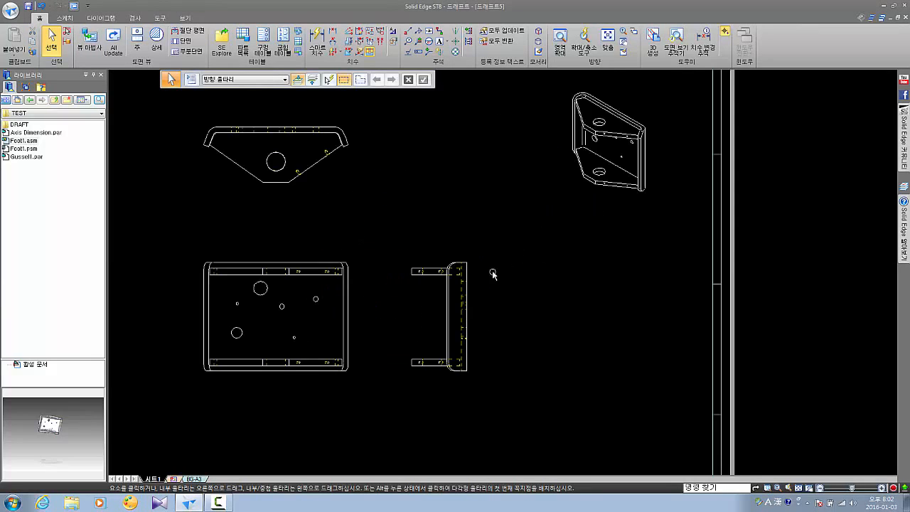
Move the right-hand view farther away from the primary view
drag(461, 269, 507, 285)
click(478, 212)
scroll(477, 211, down, 2)
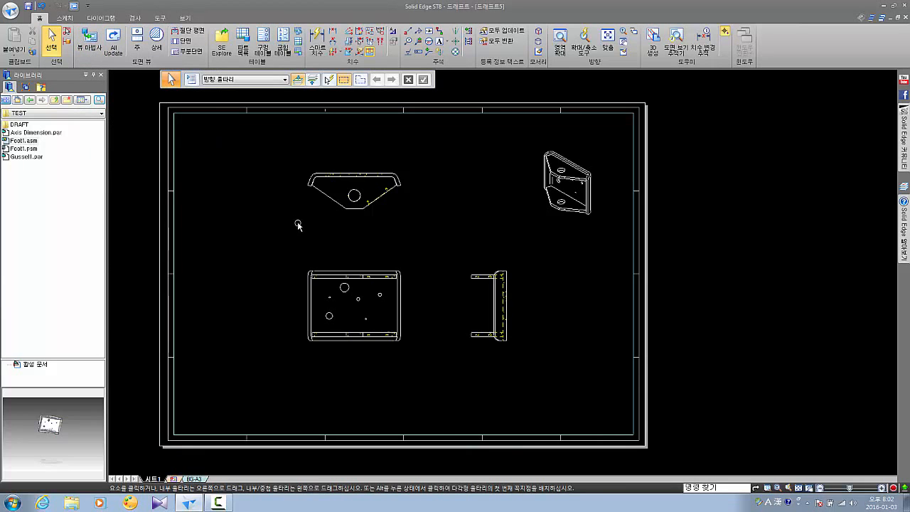
mouse_move(298, 224)
middle_down()
mouse_move(280, 235)
mouse_move(319, 244)
middle_up()
middle_drag(392, 306, 382, 297)
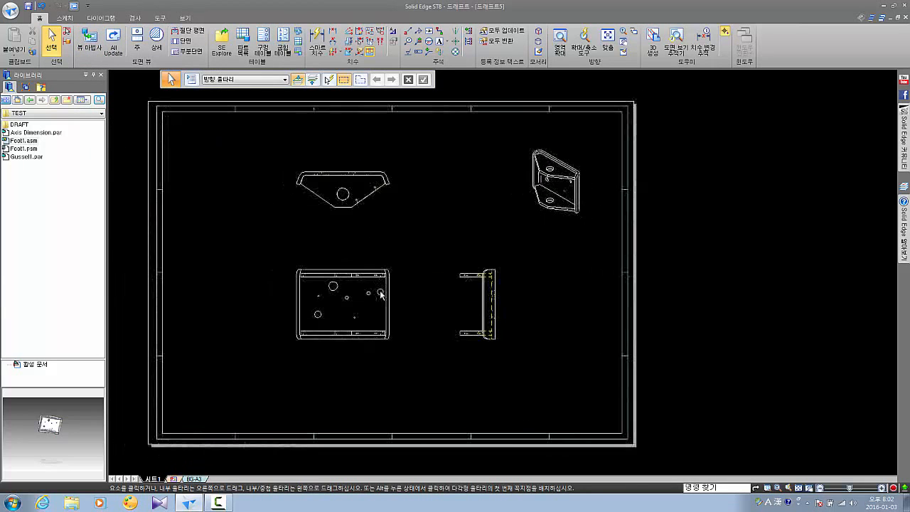
middle_drag(368, 253, 347, 243)
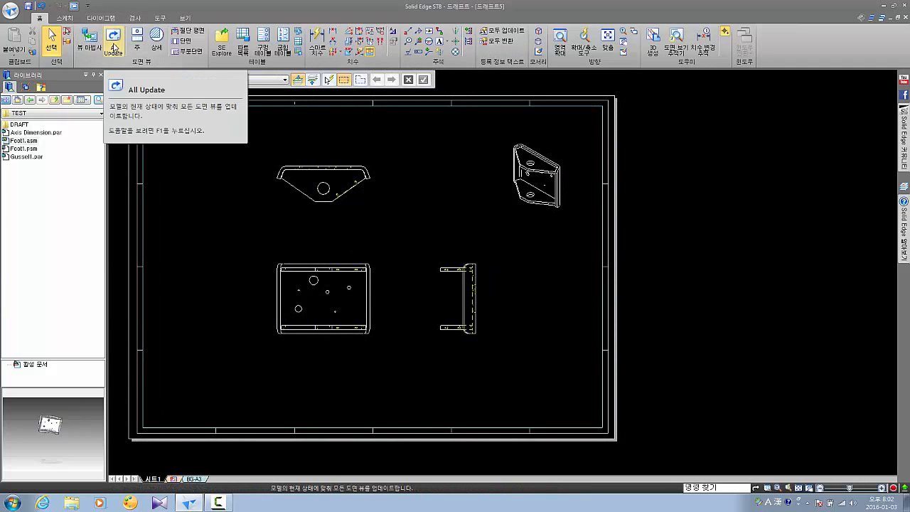
scroll(315, 278, up, 2)
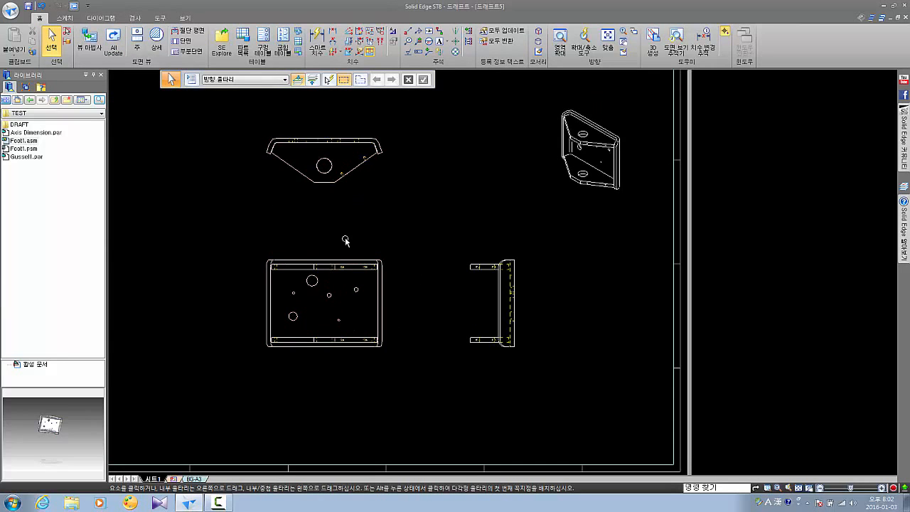
middle_drag(292, 253, 314, 246)
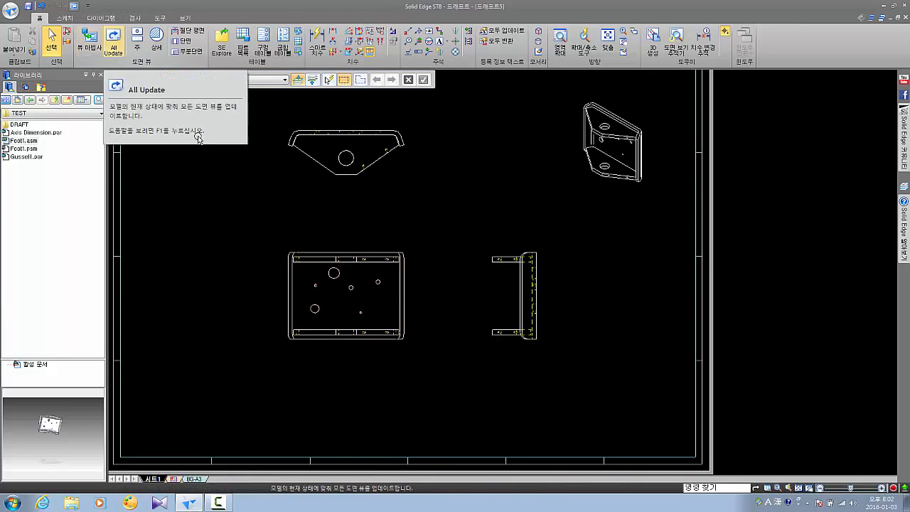
Open the Foot1.asm assembly from the primary drawing view and edit the Foot1.psm base plate in place
double_click(353, 260)
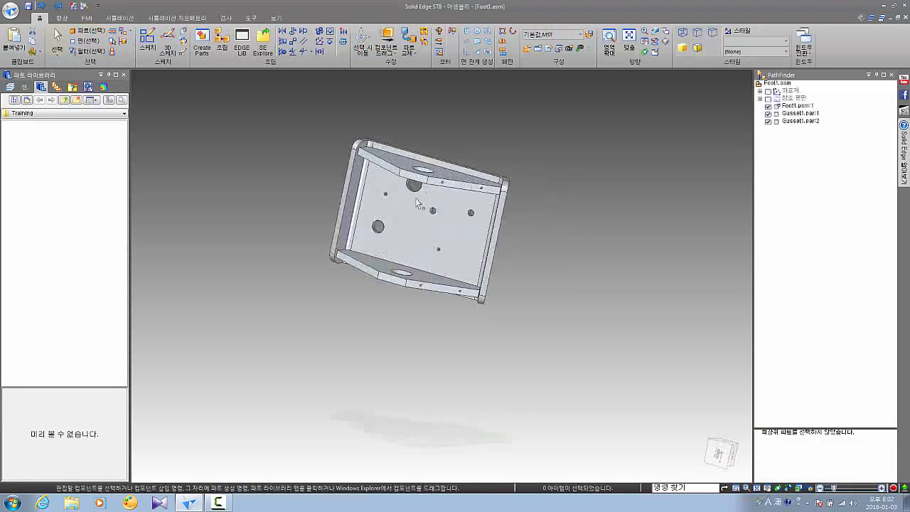
right_click(396, 215)
click(417, 295)
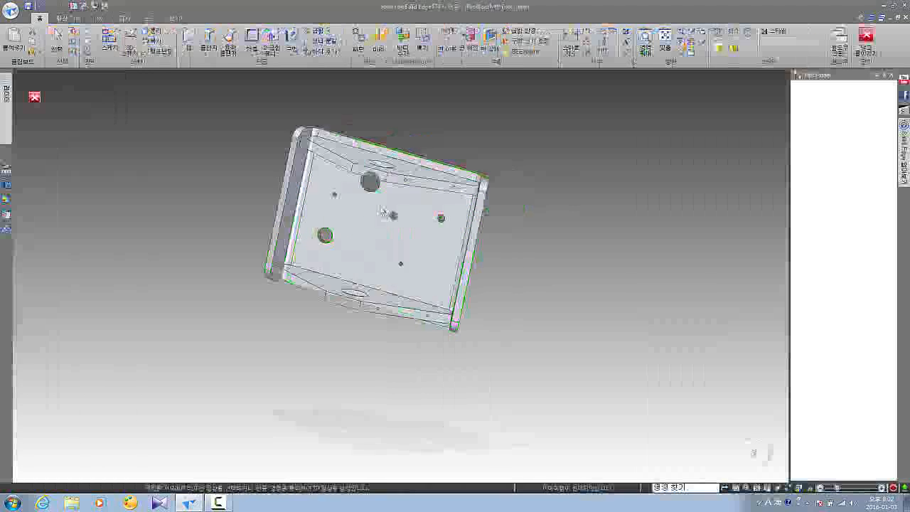
Start a hole on the base plate's inner face using the saved setting 1.Simple Thru with a 5 mm diameter
click(291, 51)
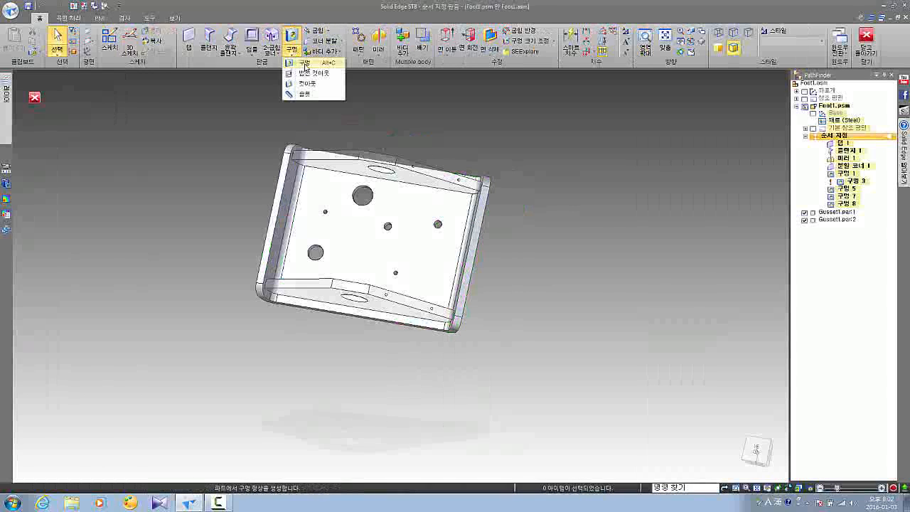
click(305, 62)
click(351, 233)
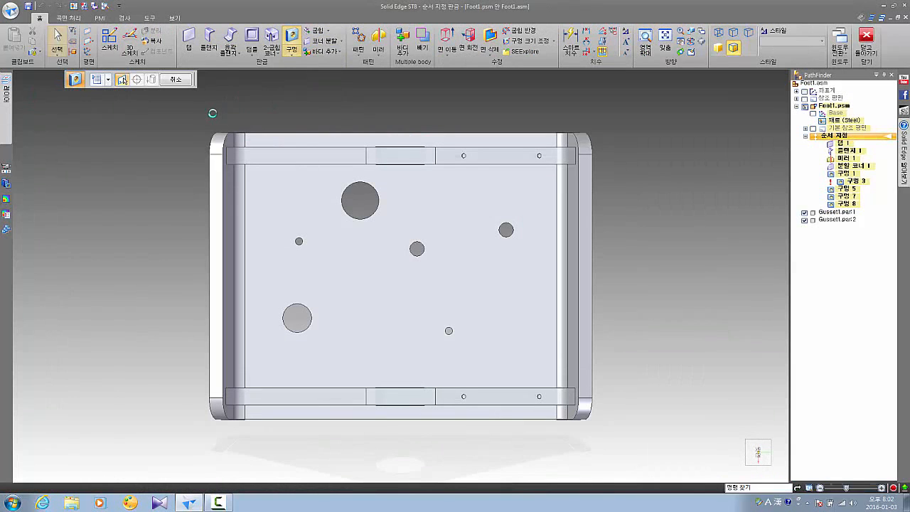
click(98, 81)
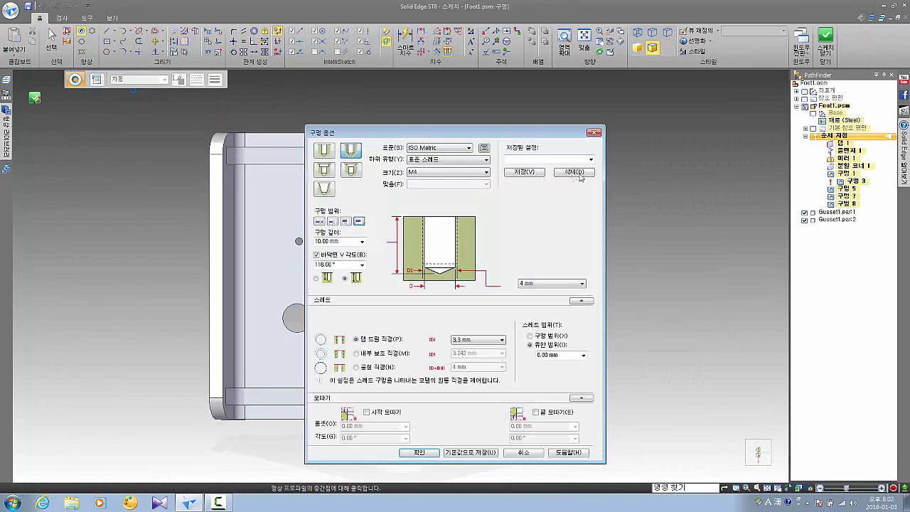
click(591, 159)
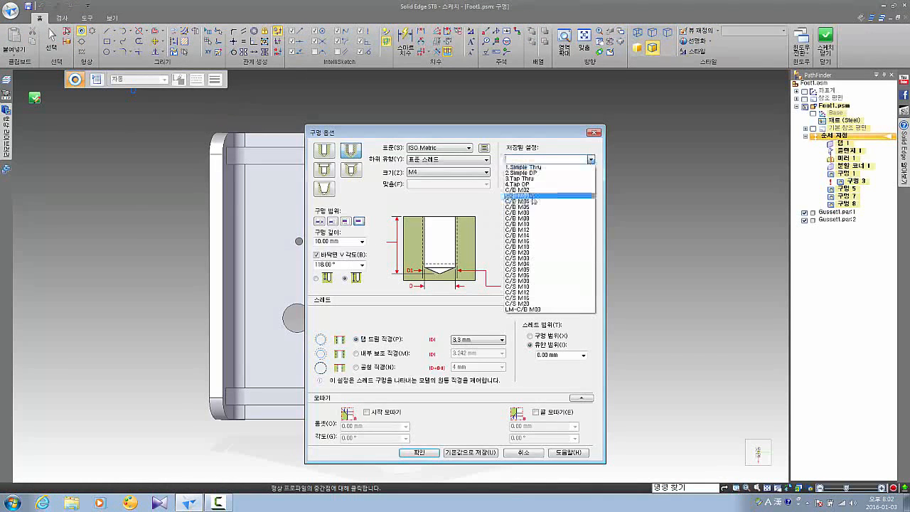
click(541, 168)
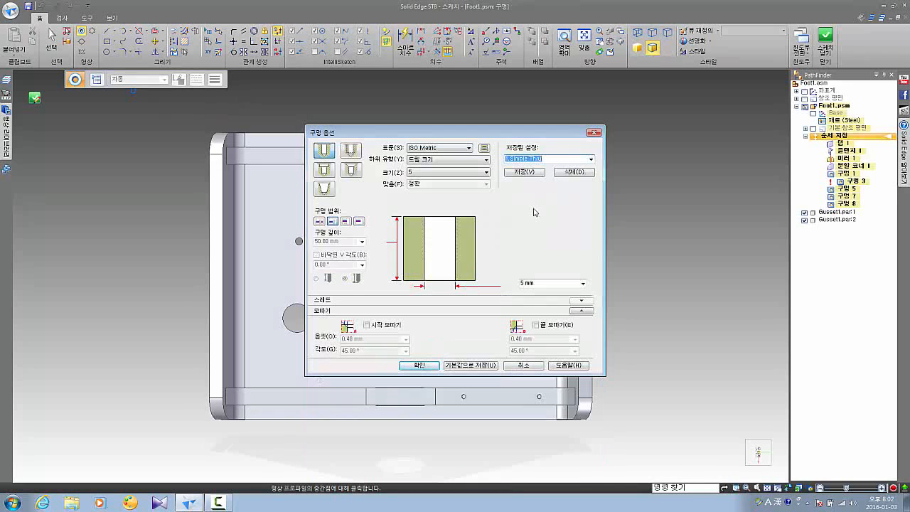
click(431, 366)
Place the through hole on the base plate's right half, between the two existing small holes, and finish its sketch
click(507, 292)
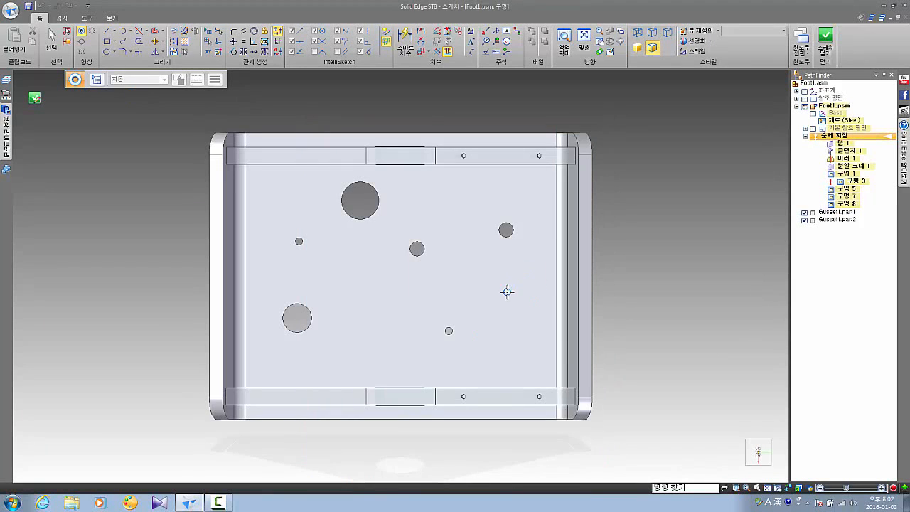
click(526, 277)
click(826, 39)
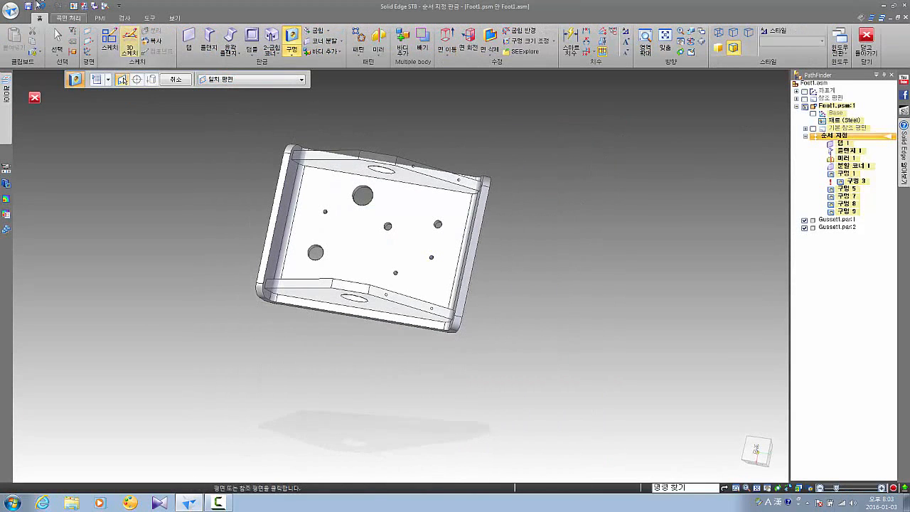
Finish editing the base plate and close the assembly to return to the draft
click(866, 42)
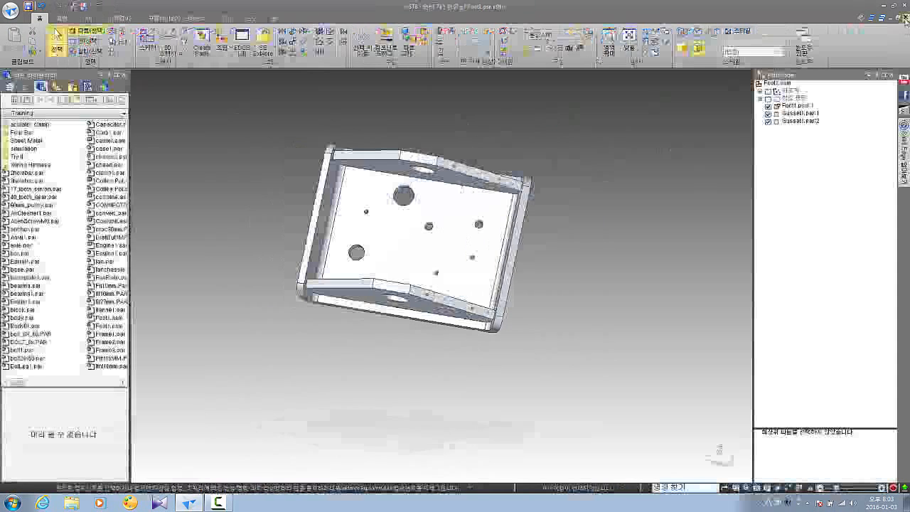
click(422, 287)
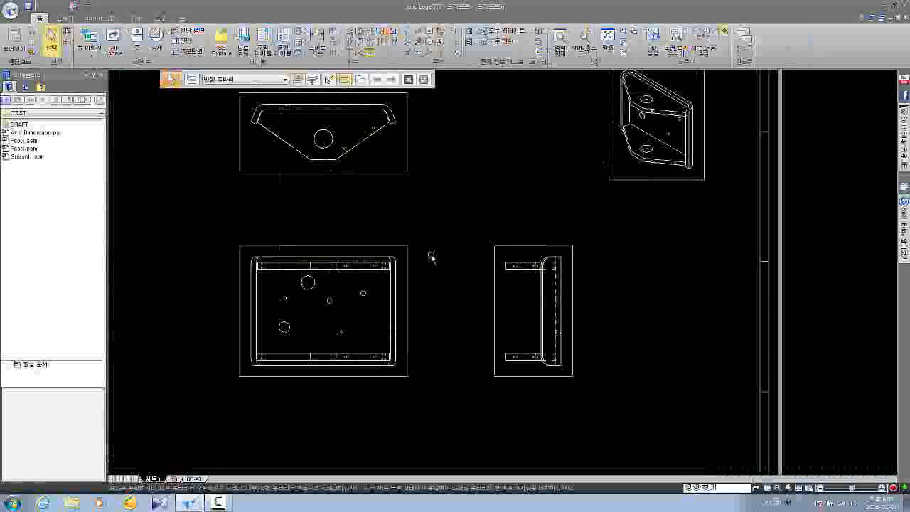
Update all the drawing views to match the modified assembly model
middle_drag(410, 290, 465, 274)
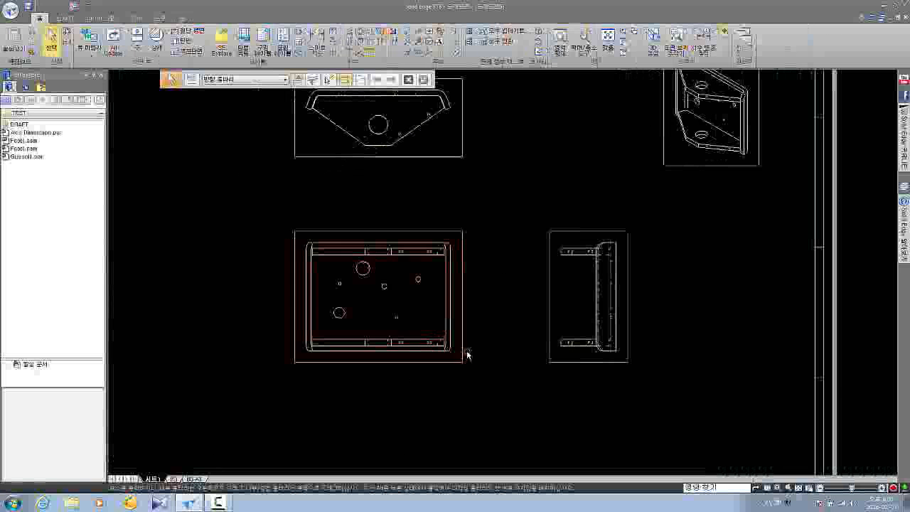
scroll(429, 326, up, 1)
scroll(416, 310, down, 5)
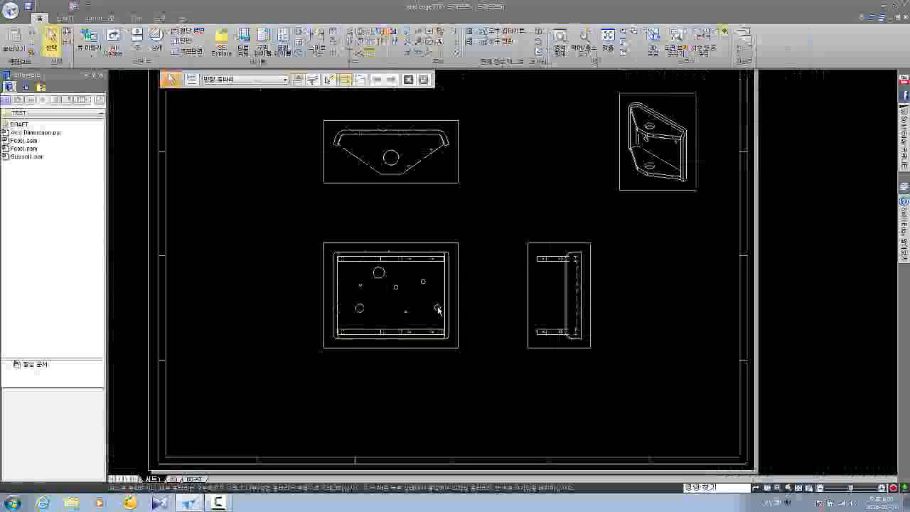
scroll(461, 309, up, 4)
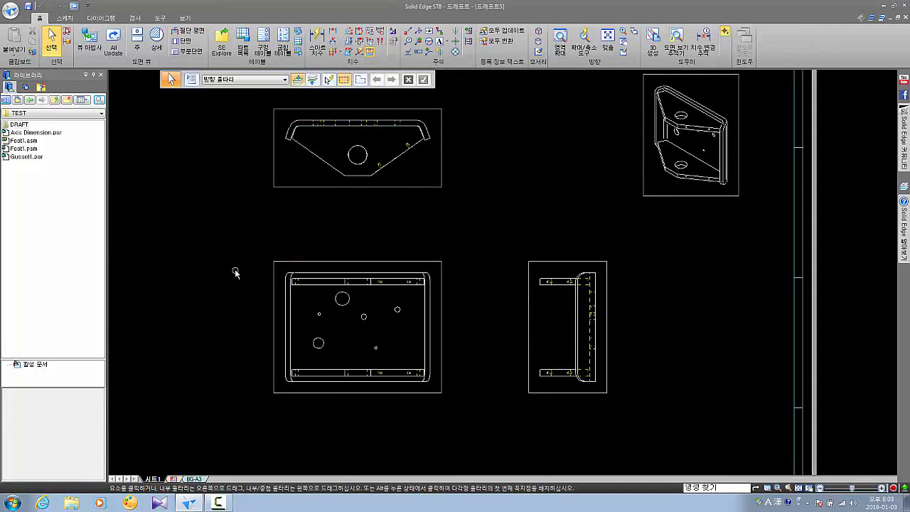
scroll(235, 273, down, 2)
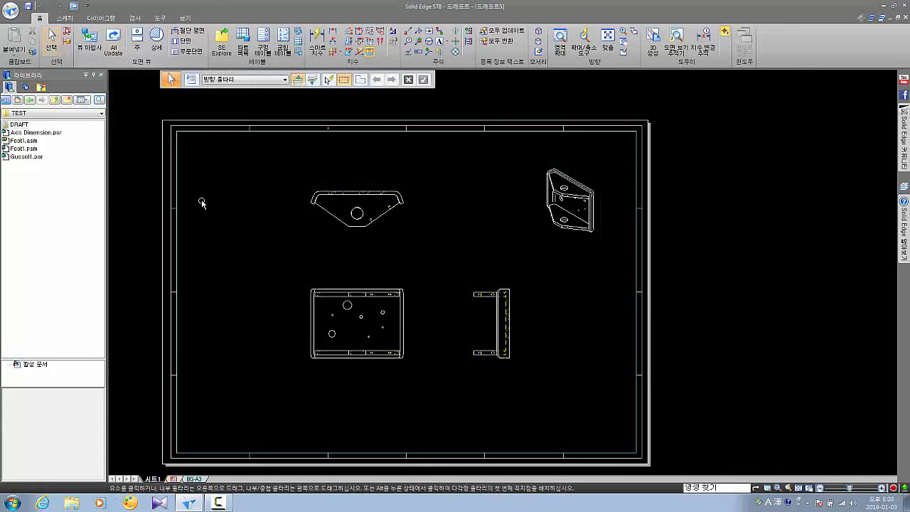
Examine the updated drawing views for the hole added to the base plate
scroll(395, 331, up, 3)
scroll(507, 338, down, 2)
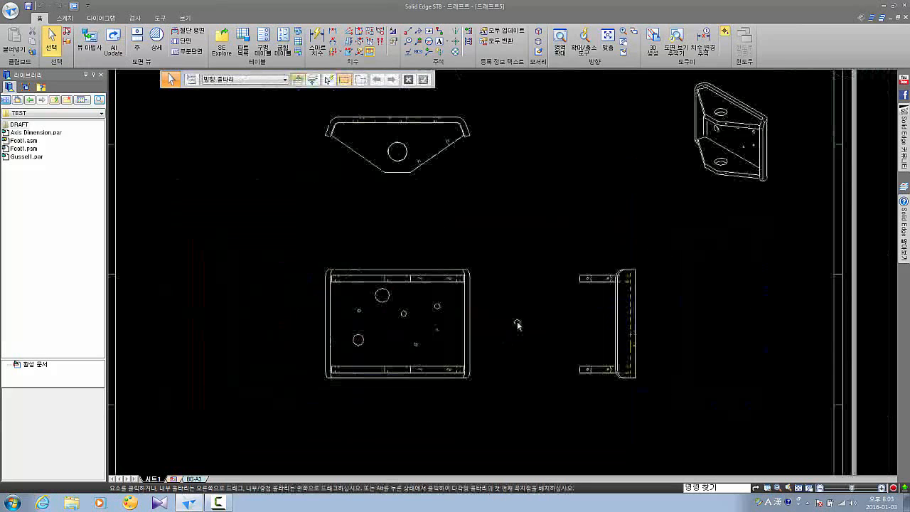
scroll(510, 339, up, 1)
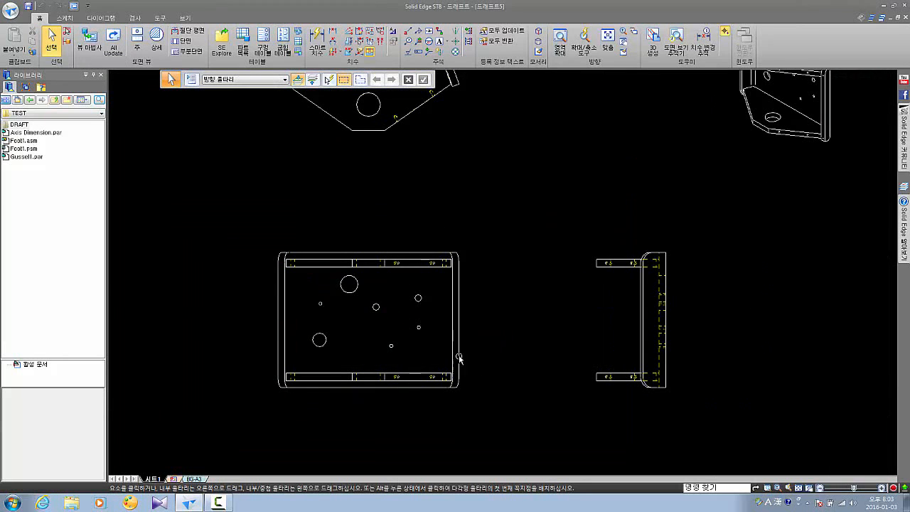
scroll(272, 199, down, 4)
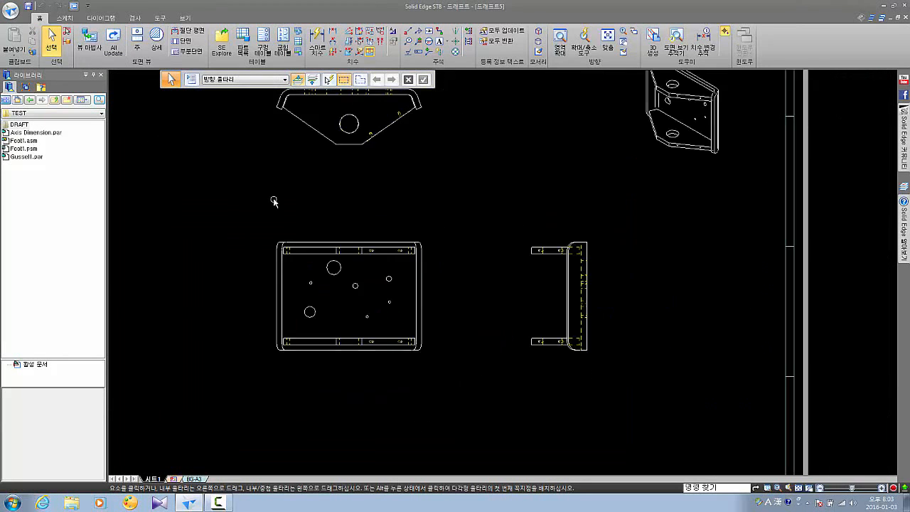
scroll(359, 246, down, 1)
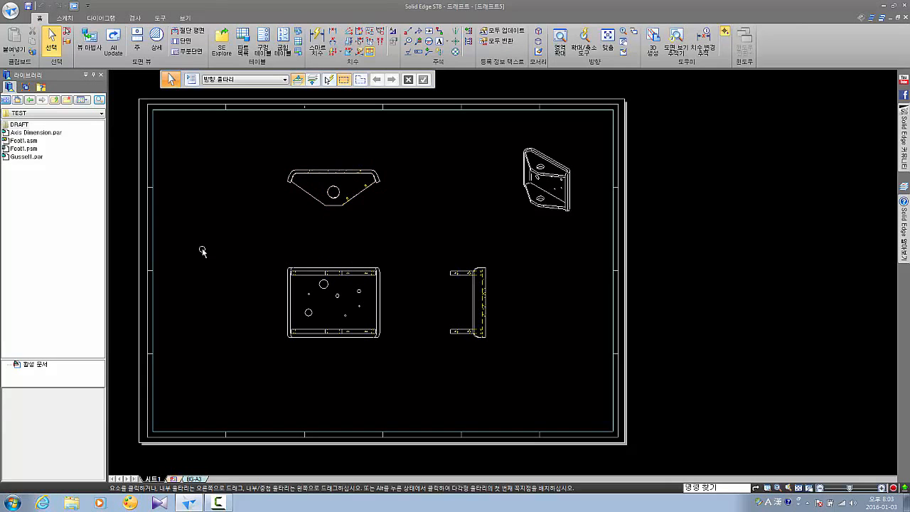
middle_drag(292, 252, 272, 247)
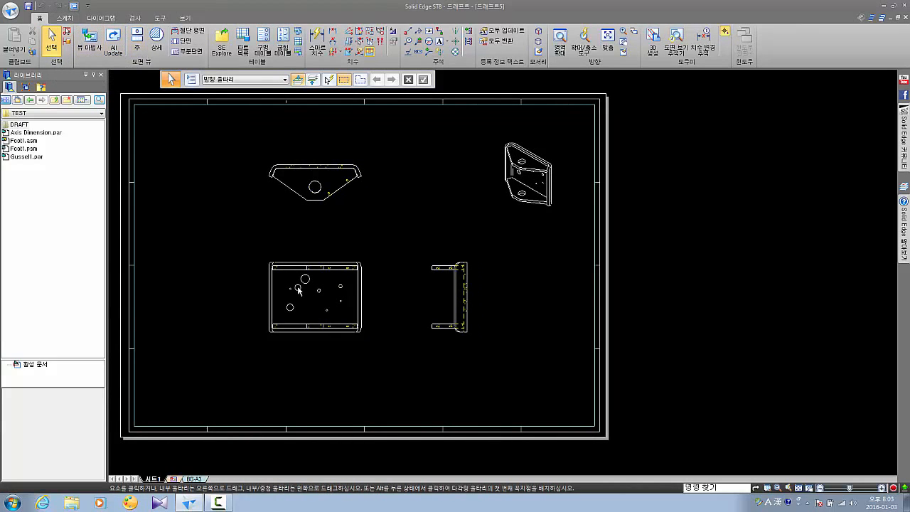
middle_drag(298, 287, 299, 286)
Add a principal view projected from the primary view and place it to the left of the base plate
click(137, 39)
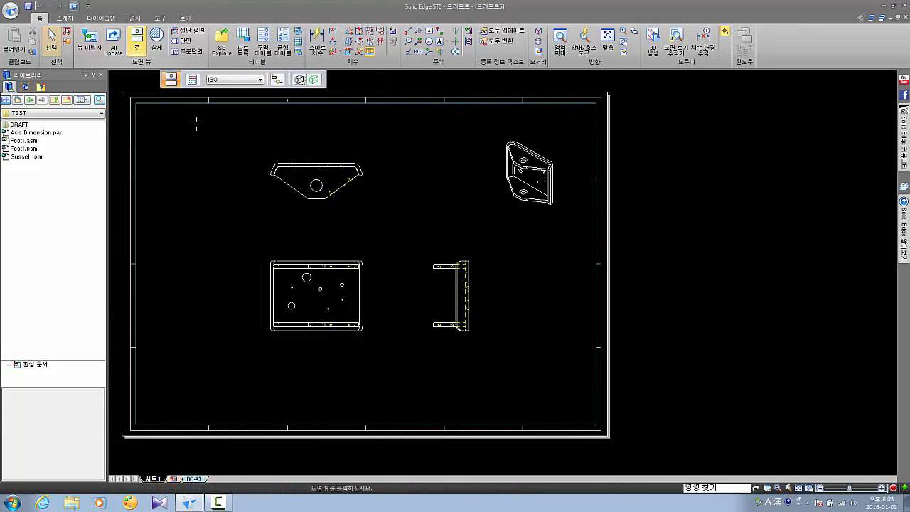
scroll(284, 209, up, 1)
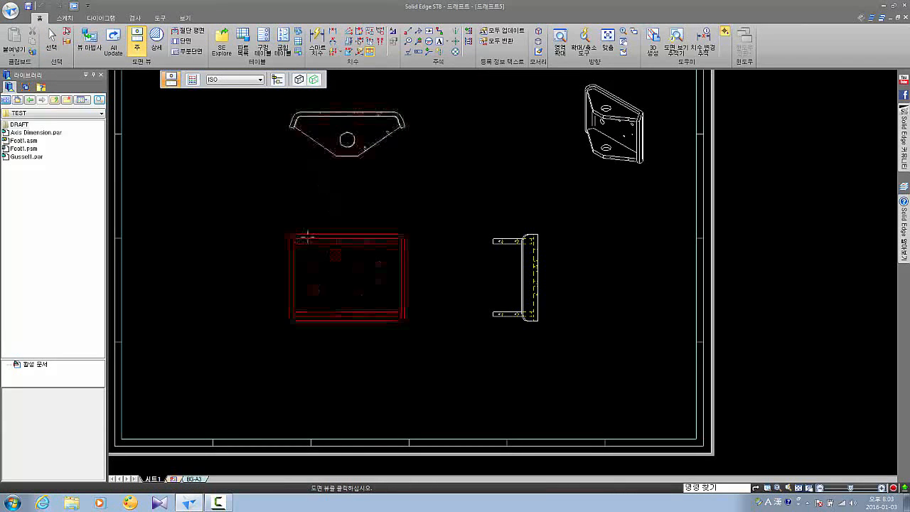
middle_drag(344, 251, 363, 359)
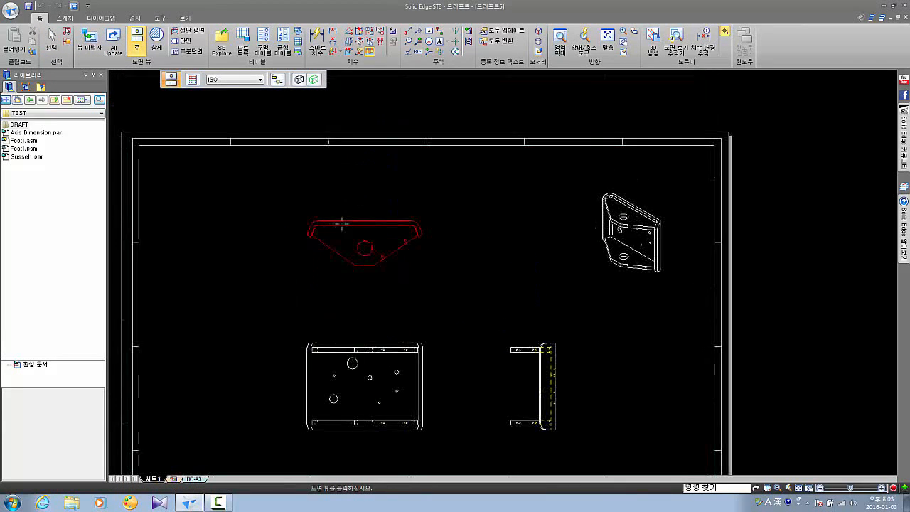
middle_drag(345, 150, 353, 190)
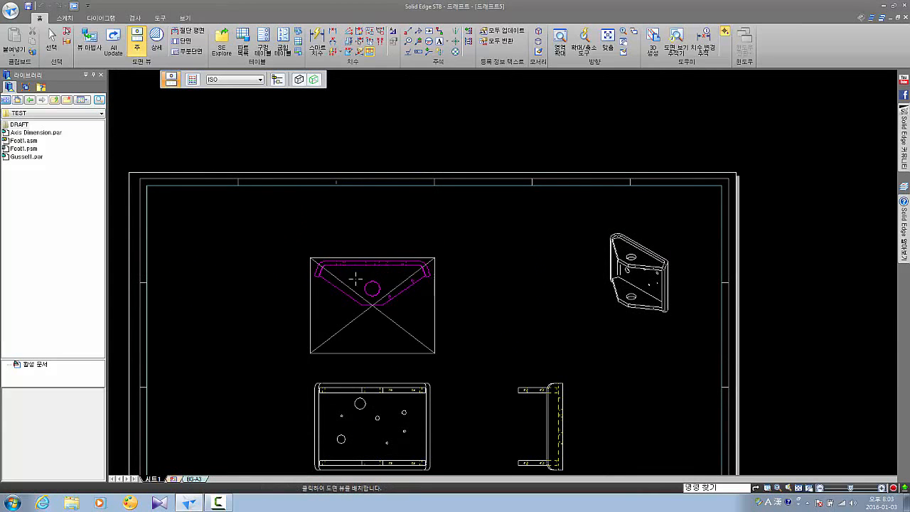
right_click(250, 270)
middle_drag(250, 271, 245, 146)
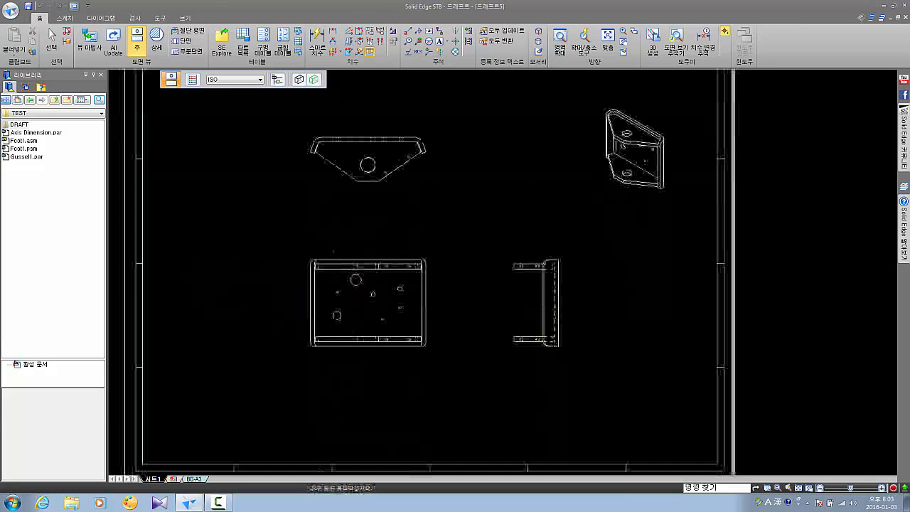
click(356, 264)
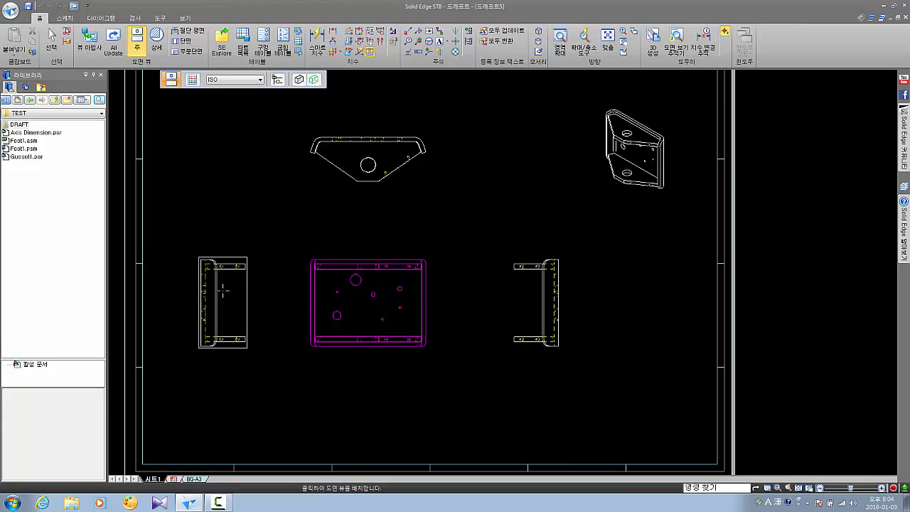
click(221, 288)
Add another principal view projected from the primary view and place it below the base plate
middle_drag(378, 395, 368, 335)
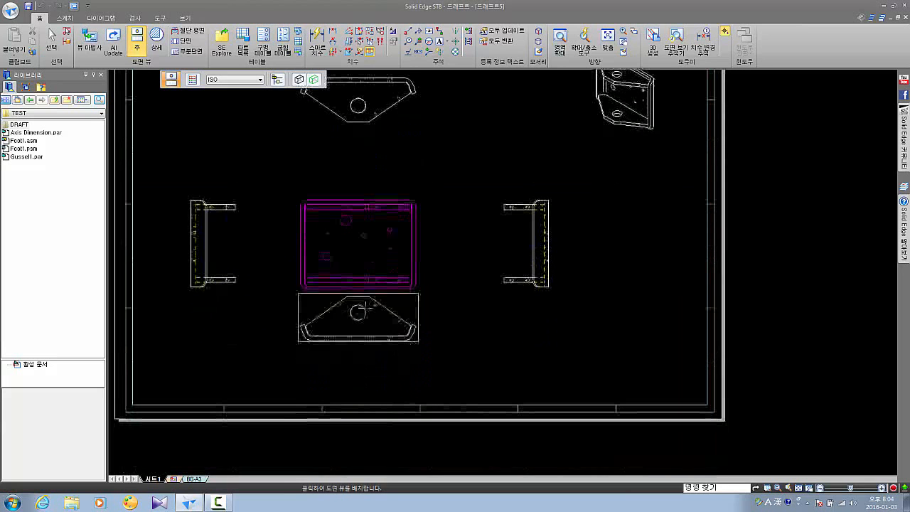
click(361, 348)
scroll(377, 322, down, 1)
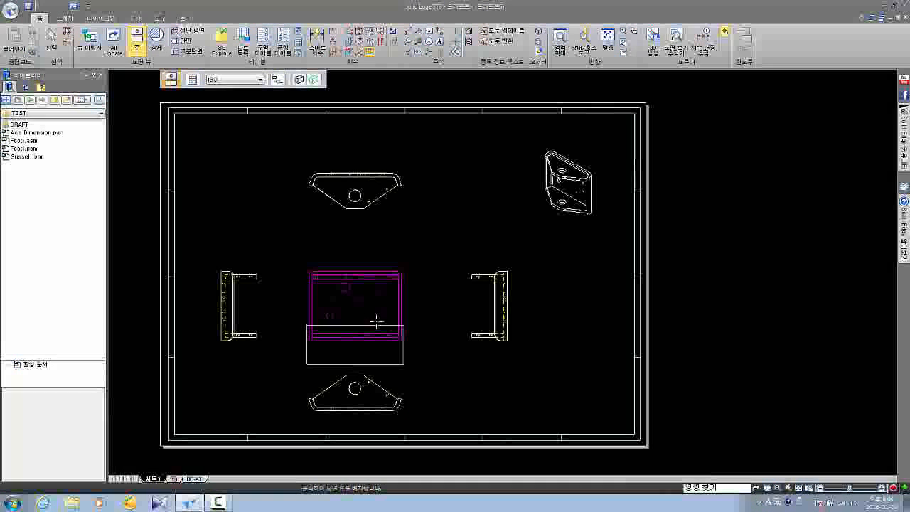
key(Escape)
Move the primary view slightly up and to the right, and shift the view below it slightly upward
drag(372, 272, 385, 253)
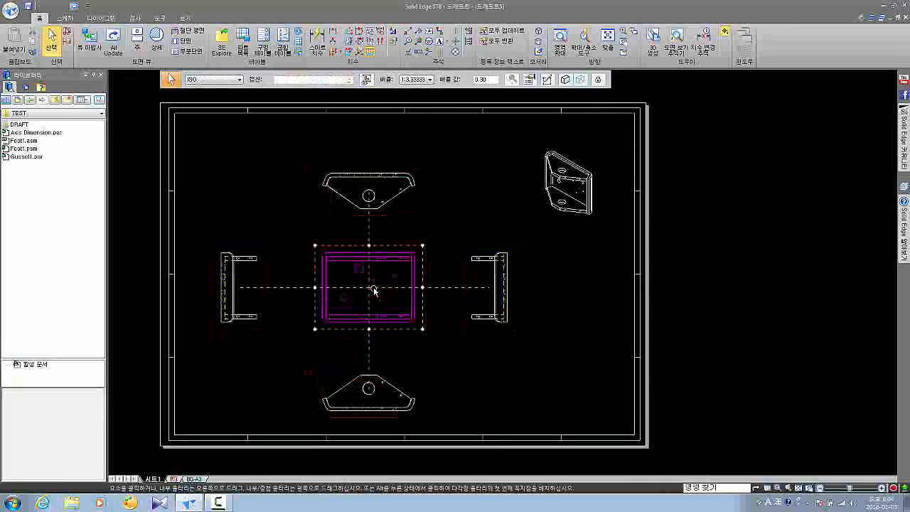
key(Escape)
click(368, 377)
drag(368, 377, 370, 365)
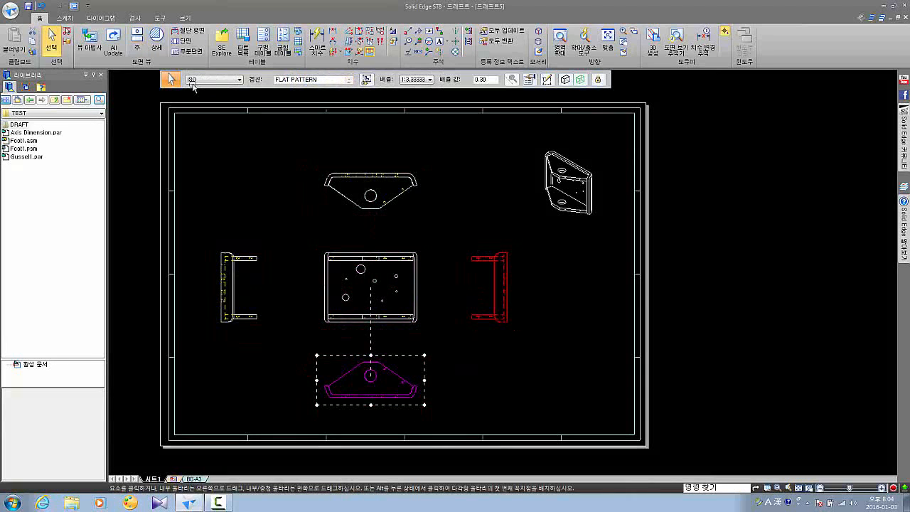
Add a principal view projected from the right side view and place it directly above that view
click(136, 41)
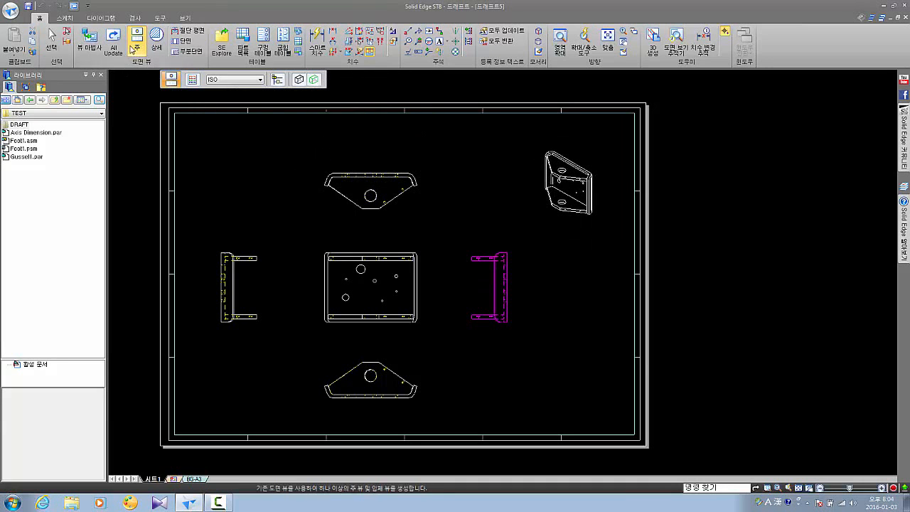
key(Escape)
mouse_move(437, 238)
middle_down()
mouse_move(418, 247)
mouse_move(364, 236)
middle_up()
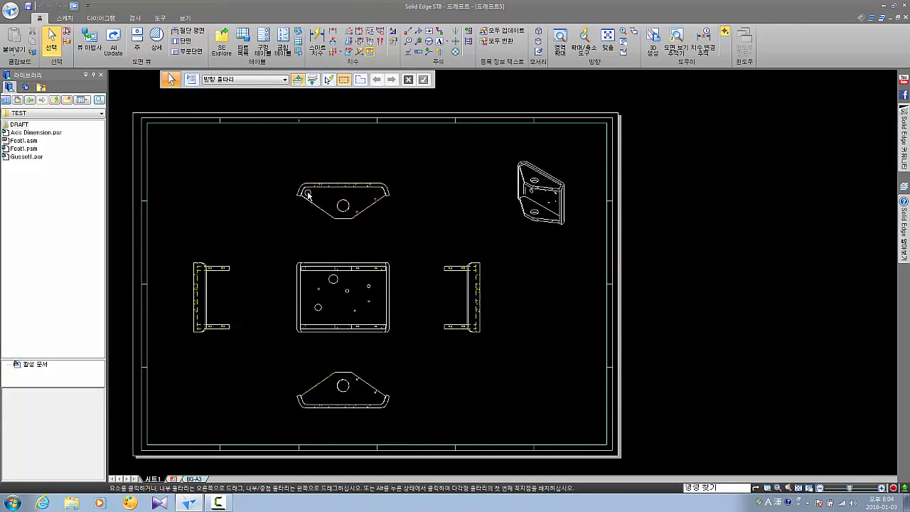
click(139, 44)
middle_drag(472, 286, 453, 294)
click(454, 290)
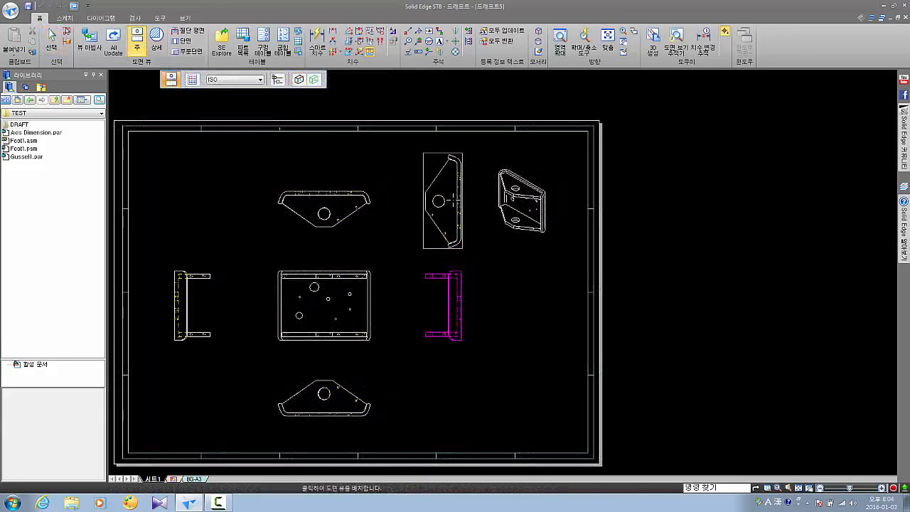
click(451, 202)
key(Escape)
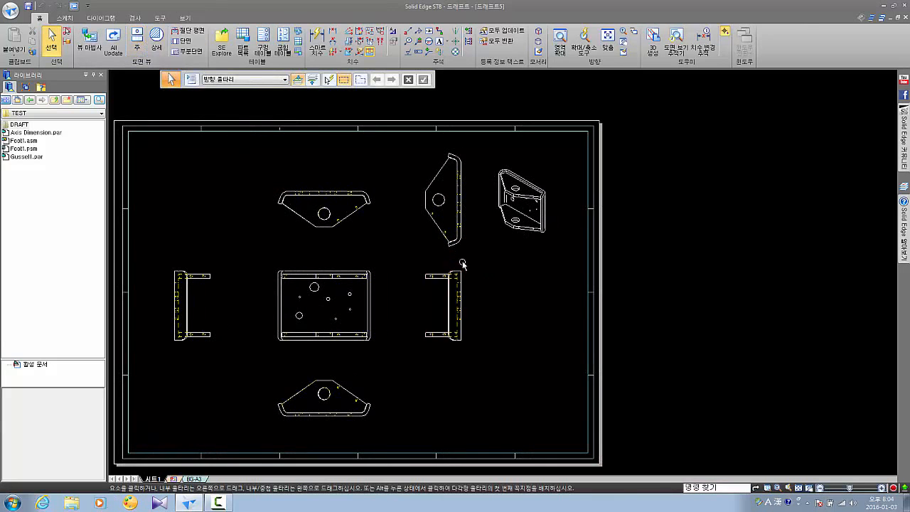
Shift the right side view slightly downward together with its aligned row of views
scroll(462, 263, up, 2)
drag(451, 279, 451, 285)
scroll(502, 284, down, 2)
click(514, 265)
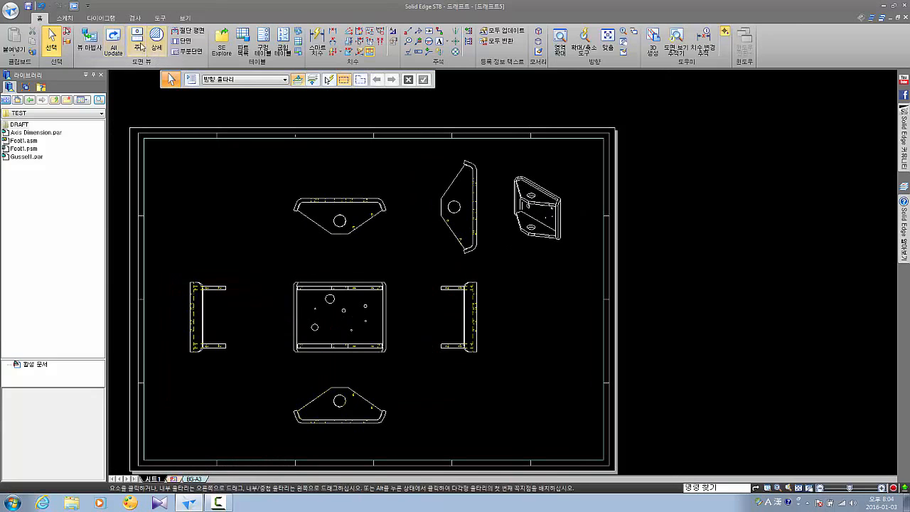
Create a circular detail view around the right sloped edge of the upper view and place it in the sheet's lower-right empty area
middle_drag(246, 166, 254, 161)
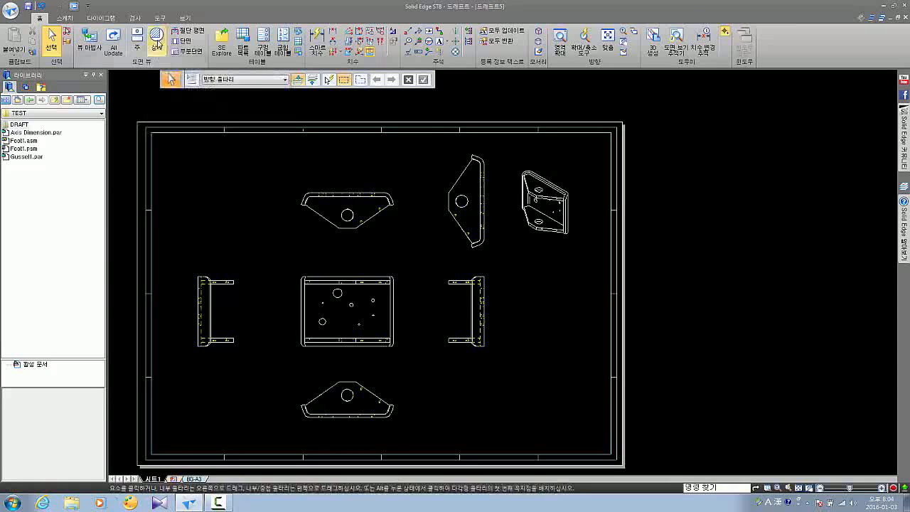
click(157, 39)
scroll(268, 282, up, 5)
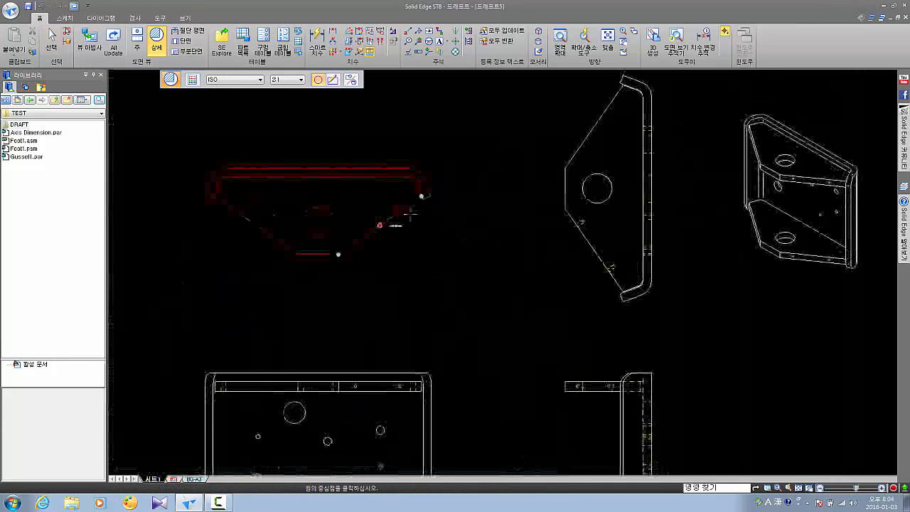
scroll(382, 210, up, 3)
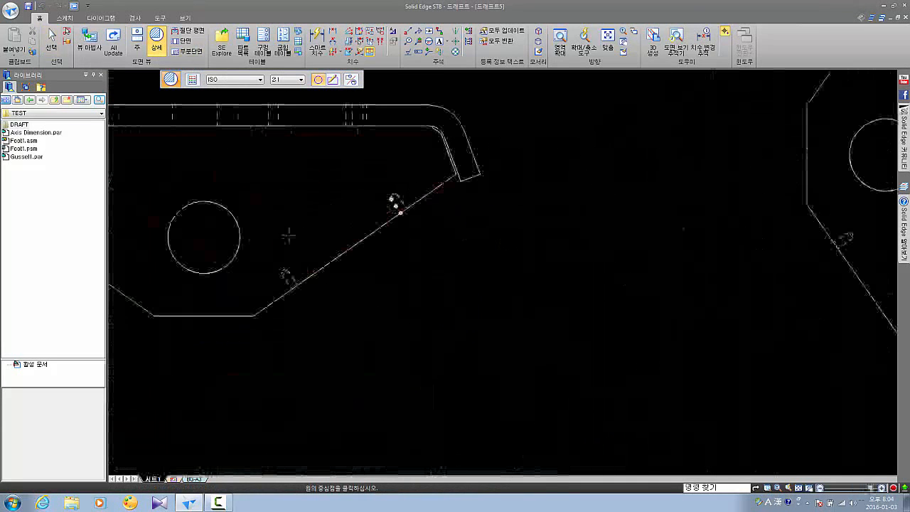
click(332, 236)
click(398, 315)
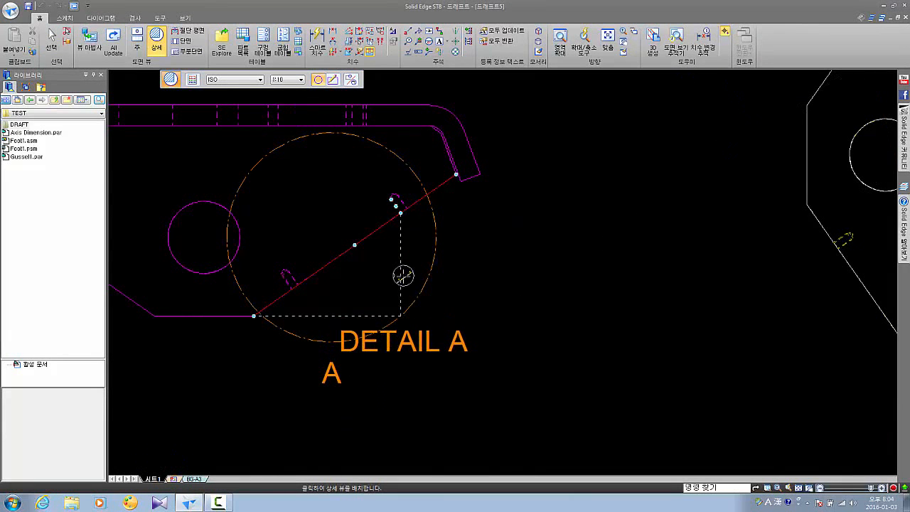
scroll(400, 281, up, 9)
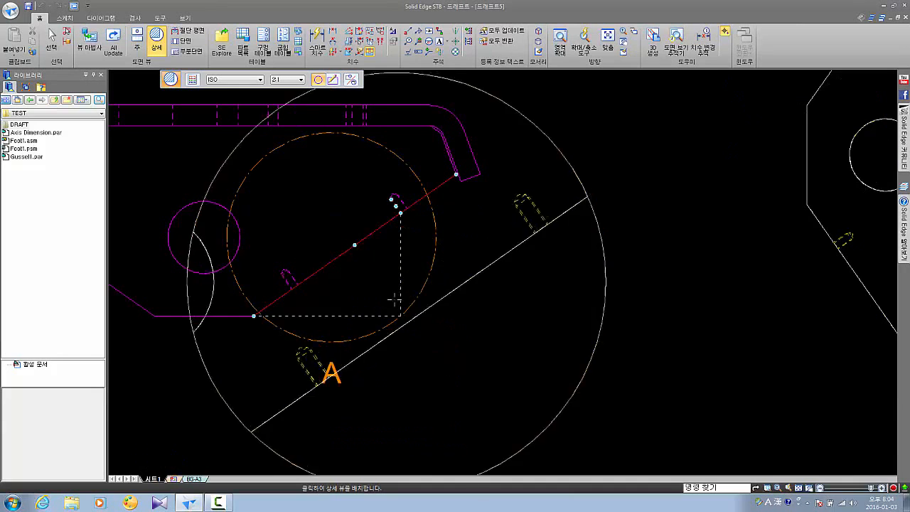
ctrl+scroll(396, 298, down, 6)
middle_drag(442, 274, 368, 109)
click(489, 272)
Examine the new detail view with its caption and the matching detail circle and letter on the source view
scroll(495, 302, up, 3)
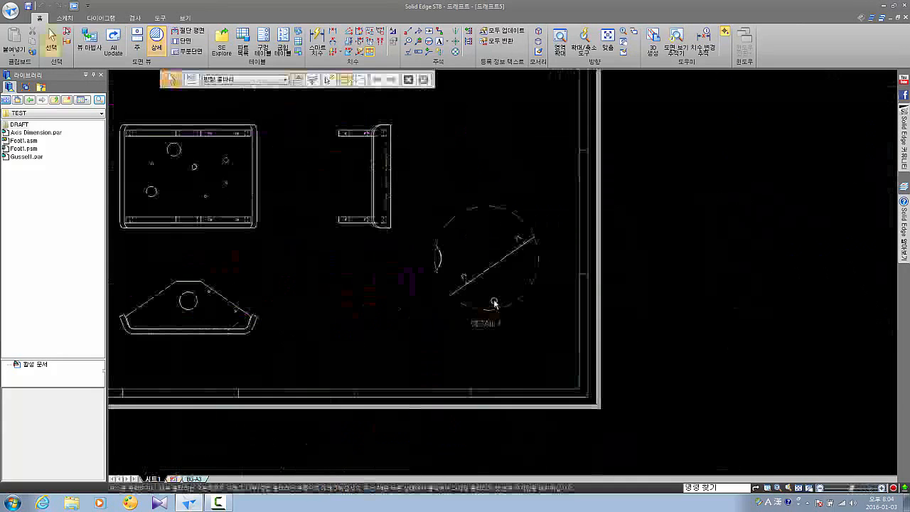
scroll(468, 285, down, 2)
scroll(467, 285, down, 1)
scroll(313, 115, up, 6)
click(308, 237)
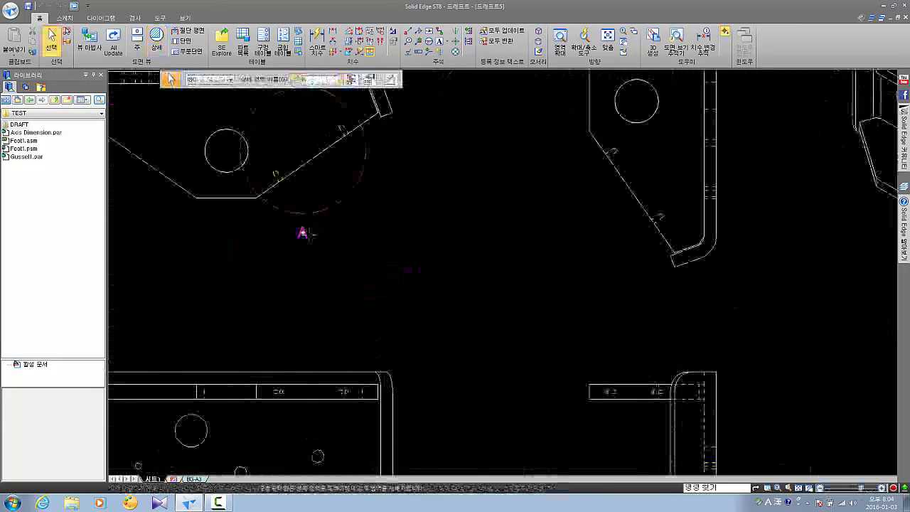
scroll(395, 235, down, 1)
scroll(427, 249, down, 2)
scroll(463, 341, up, 4)
click(463, 344)
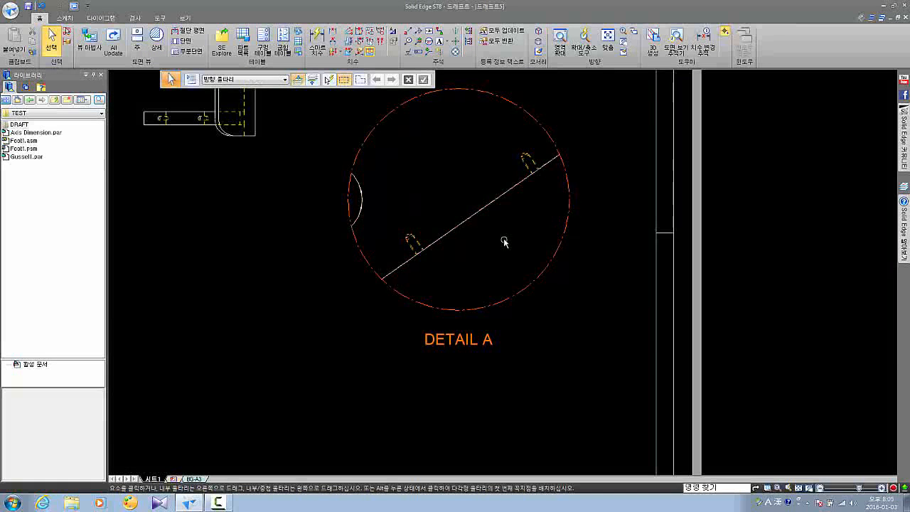
Turn on the view scale display in the caption of detail view A
scroll(501, 239, down, 4)
mouse_move(450, 194)
middle_down()
mouse_move(504, 274)
mouse_move(438, 218)
middle_up()
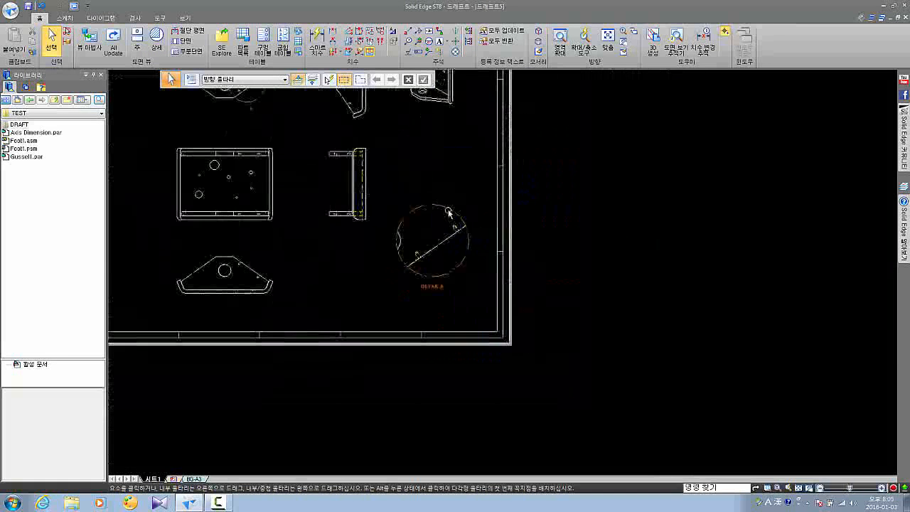
click(450, 208)
scroll(442, 285, up, 2)
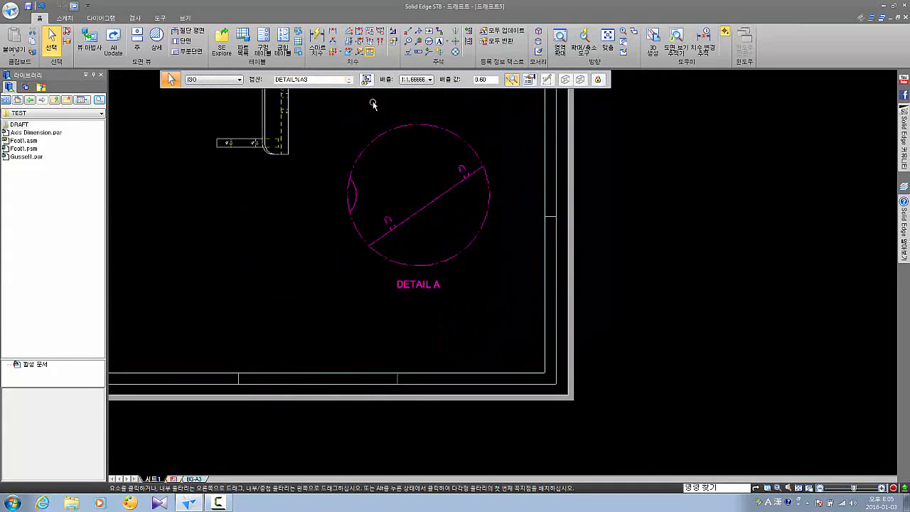
click(376, 80)
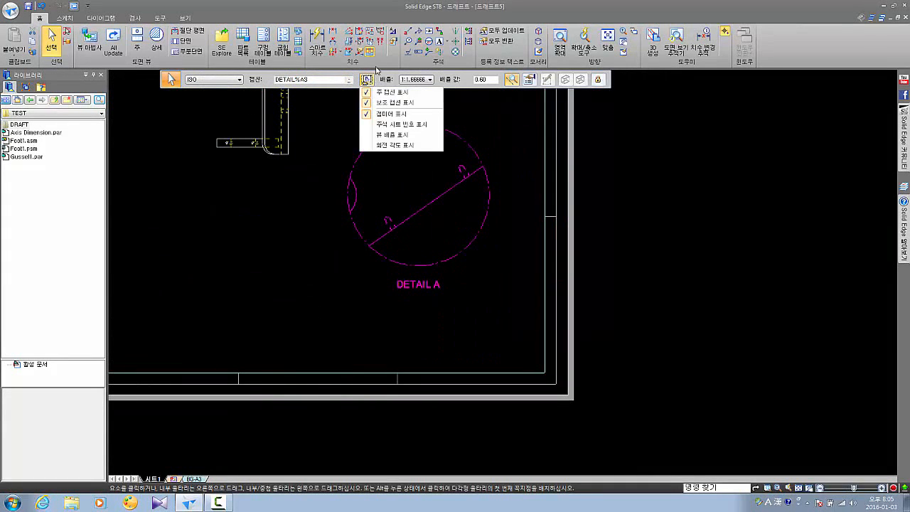
click(393, 135)
click(470, 349)
scroll(442, 301, up, 2)
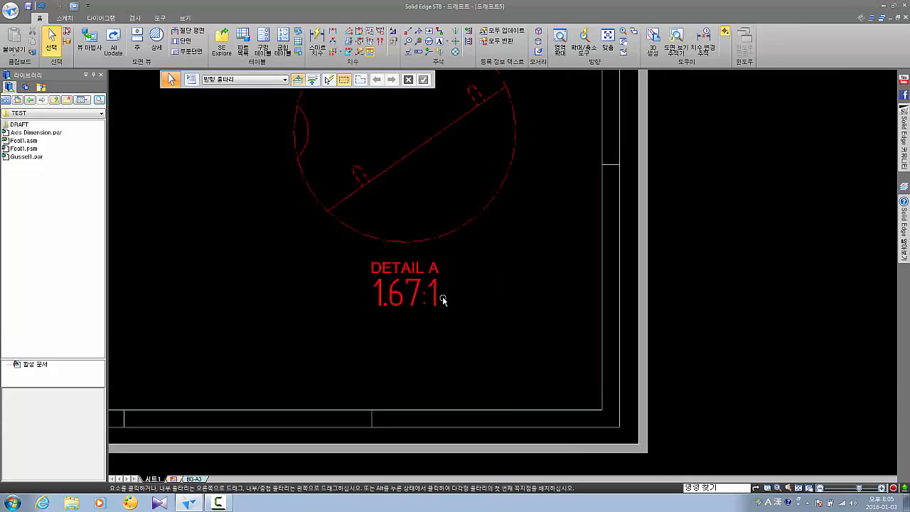
scroll(400, 258, down, 4)
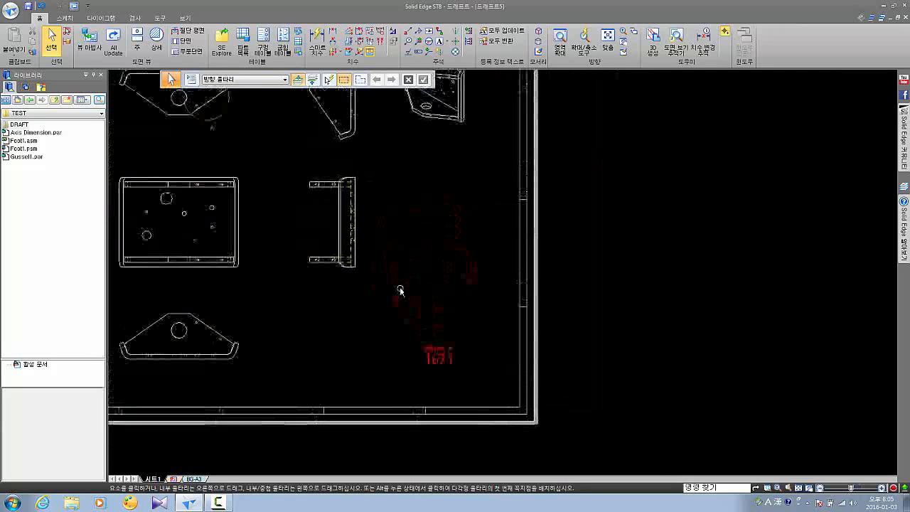
Set the scale value of detail view A to 0.5 and shift the view slightly to the right
click(418, 254)
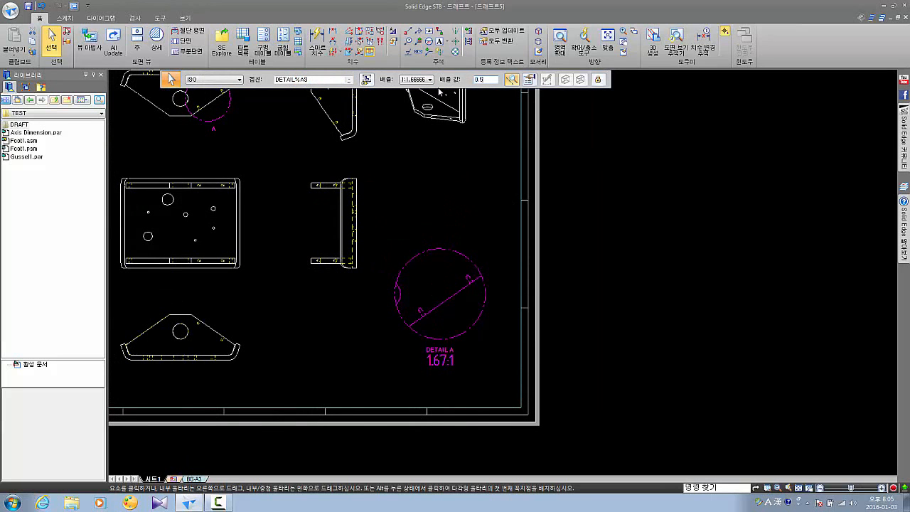
key(Return)
key(Escape)
scroll(453, 261, up, 3)
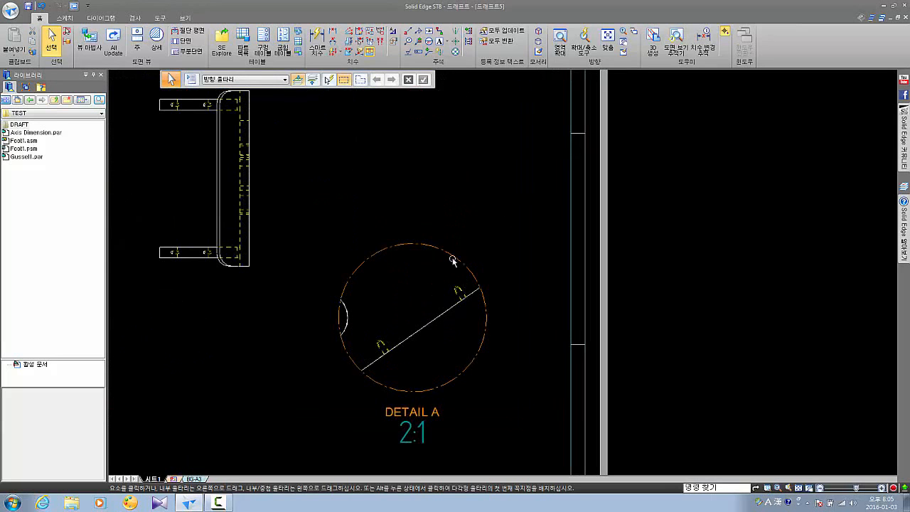
click(479, 293)
scroll(483, 320, down, 3)
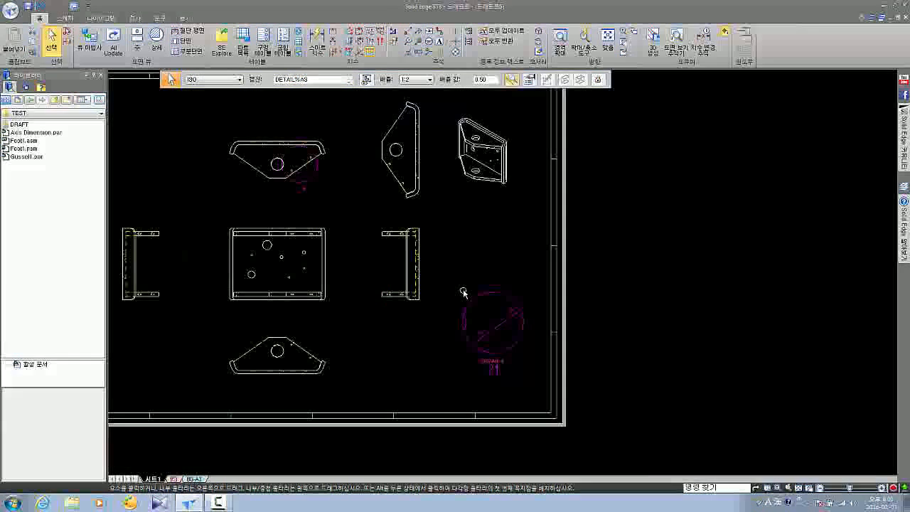
key(Escape)
scroll(519, 366, up, 1)
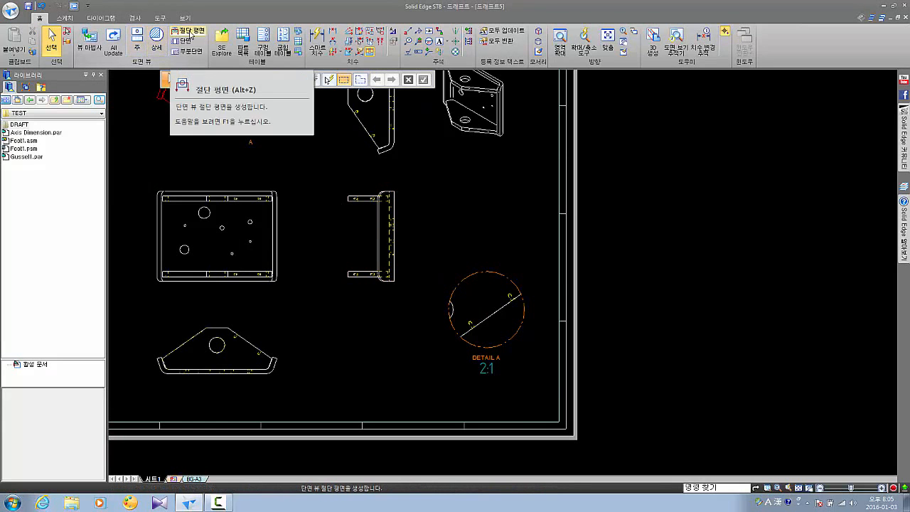
Delete the principal view to the left of the base plate
middle_drag(239, 246, 440, 291)
drag(302, 222, 222, 373)
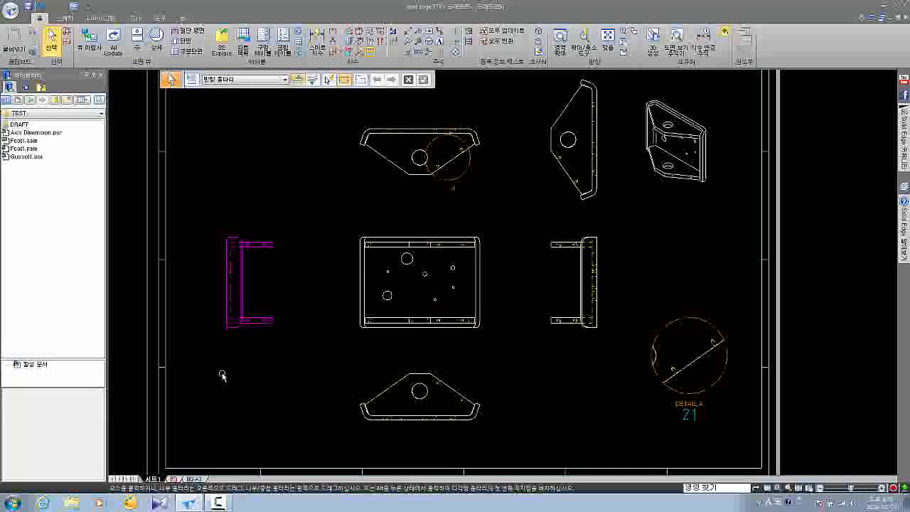
click(251, 297)
key(Delete)
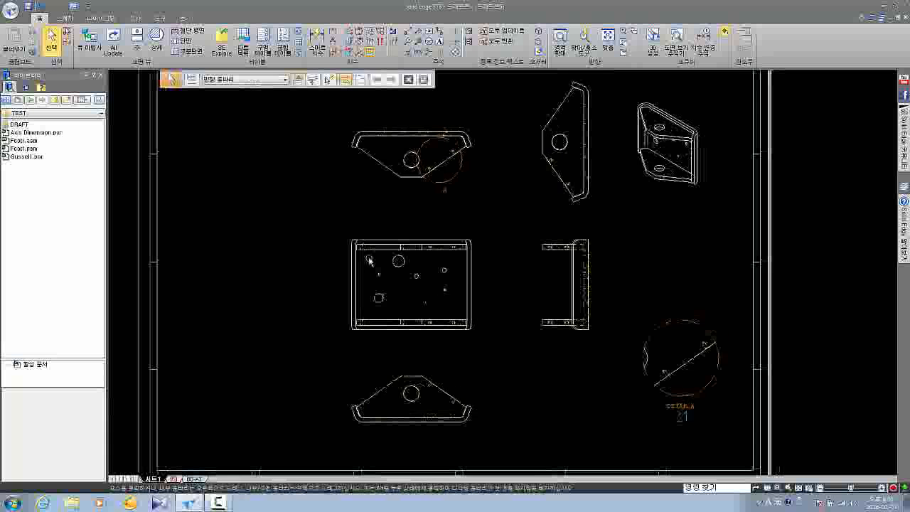
Create a cutting plane on the primary view with a vertical line through the base plate's midpoint, viewing toward the right
click(193, 32)
click(190, 32)
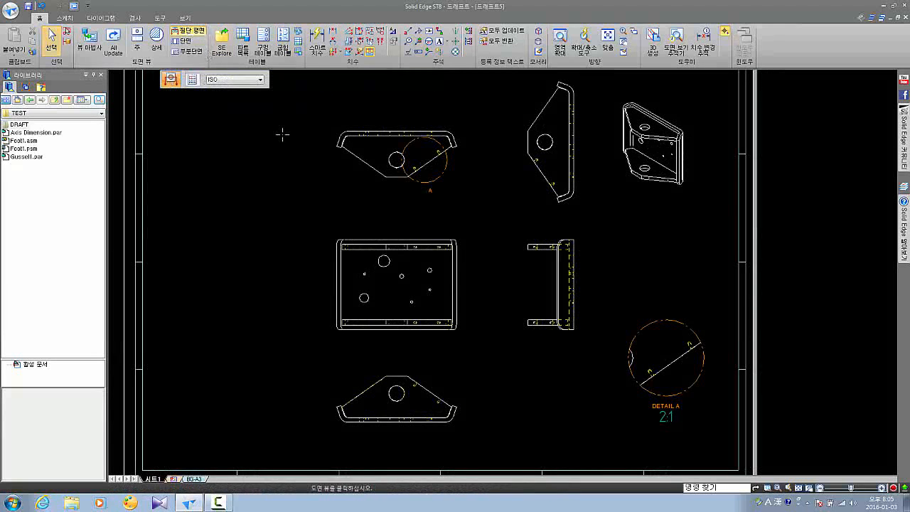
middle_drag(282, 134, 249, 123)
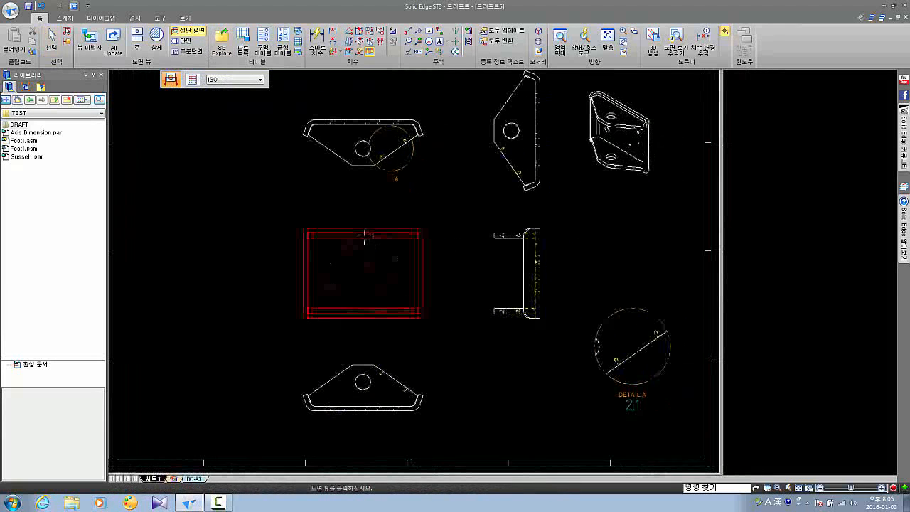
click(364, 236)
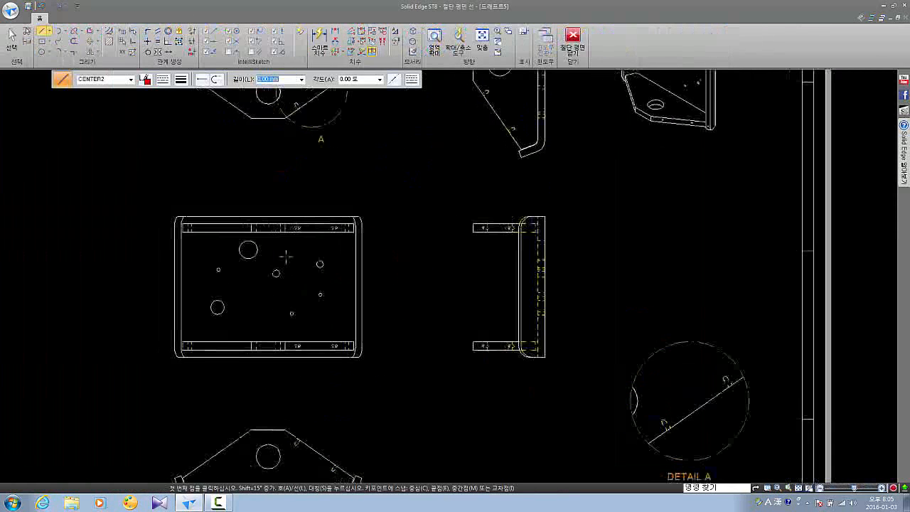
click(279, 205)
click(280, 369)
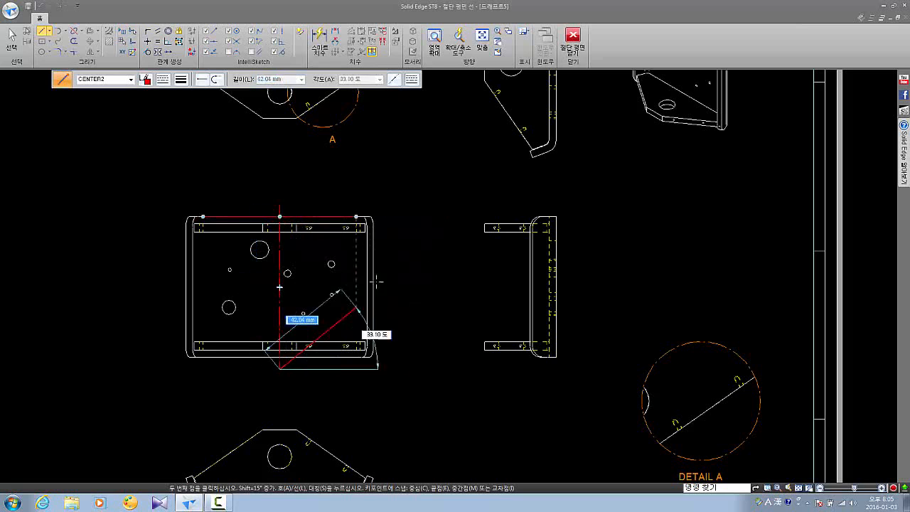
right_click(377, 282)
click(572, 37)
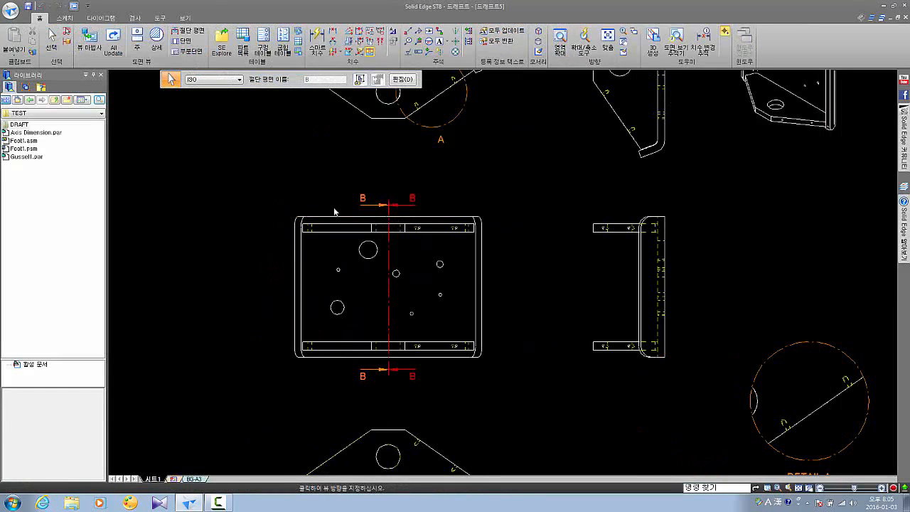
key(Escape)
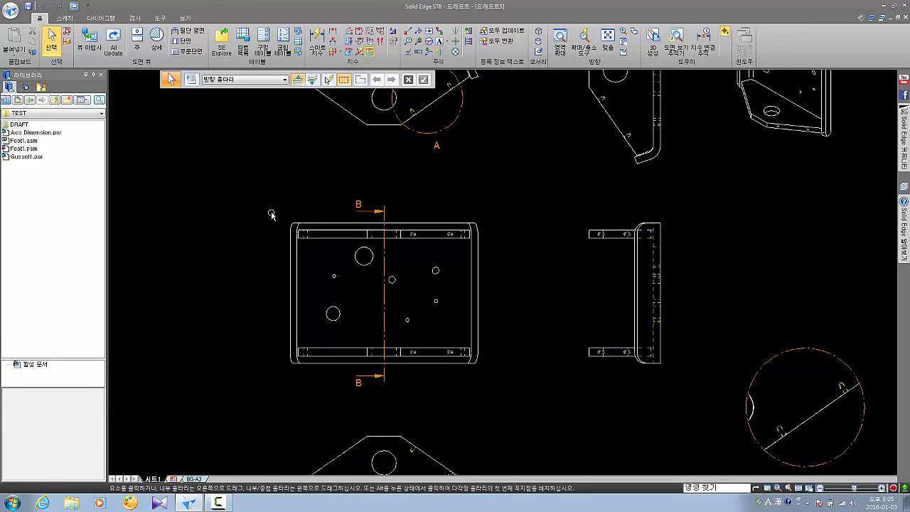
scroll(377, 211, up, 3)
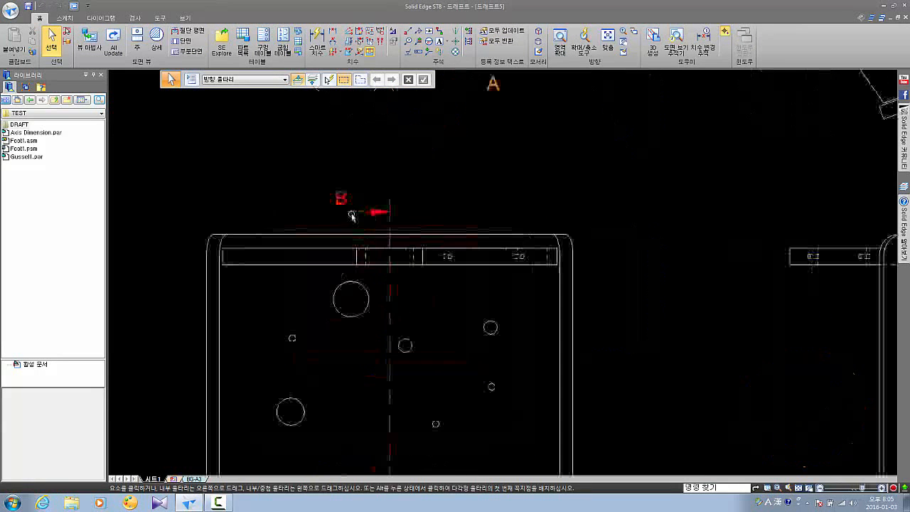
scroll(363, 206, down, 2)
scroll(363, 206, up, 2)
click(361, 208)
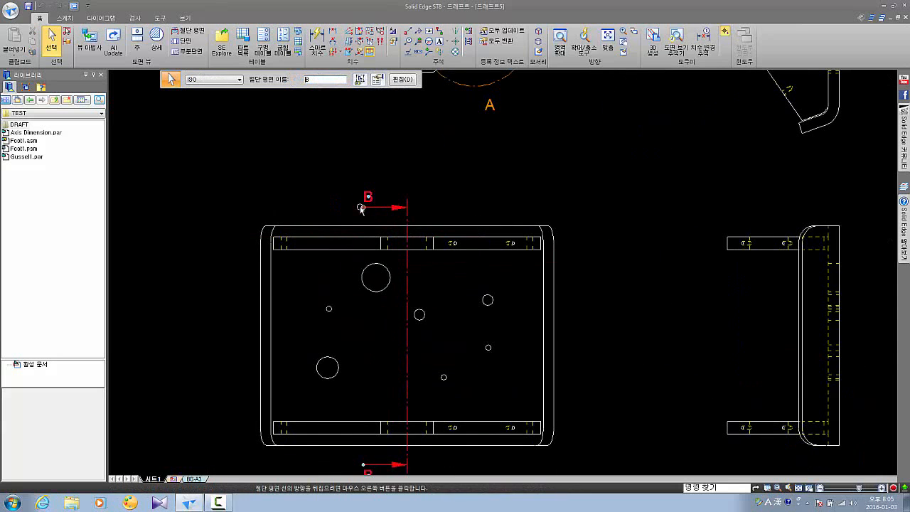
scroll(382, 210, down, 2)
key(Escape)
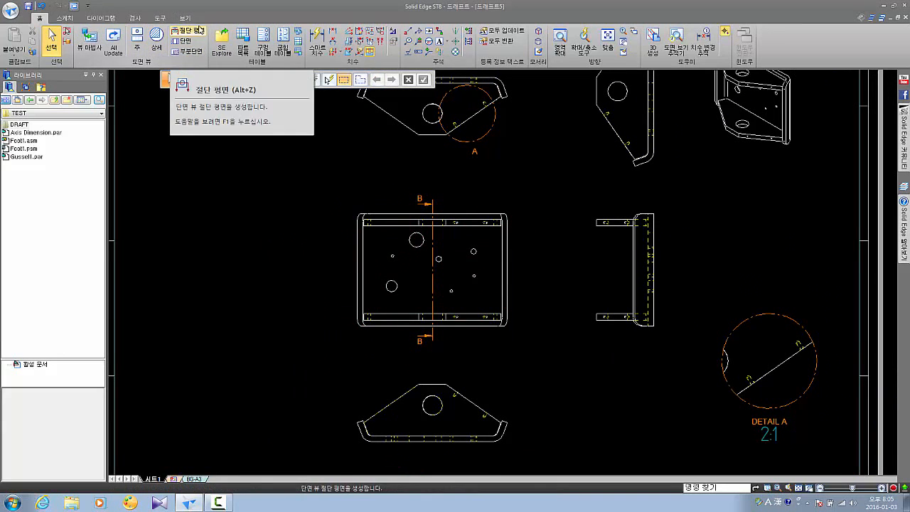
Create a section view from cutting plane B and place it to the left of the primary view
click(186, 41)
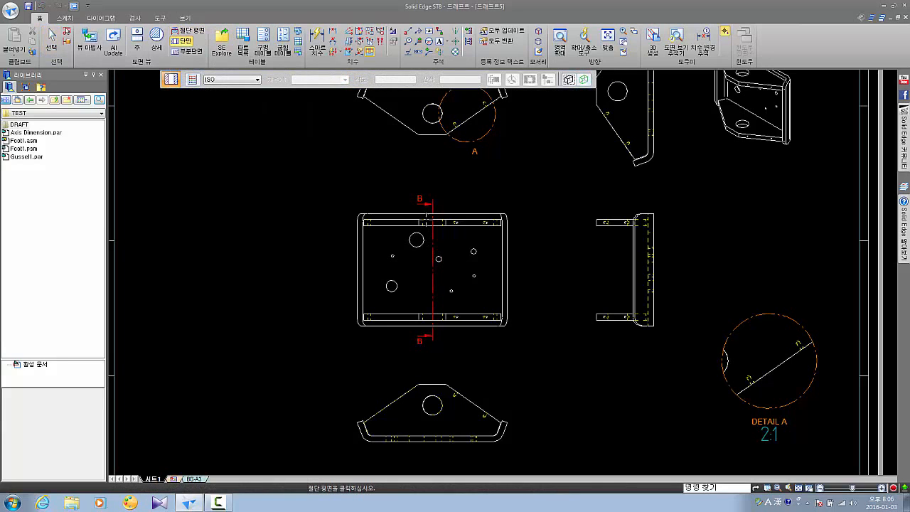
click(433, 242)
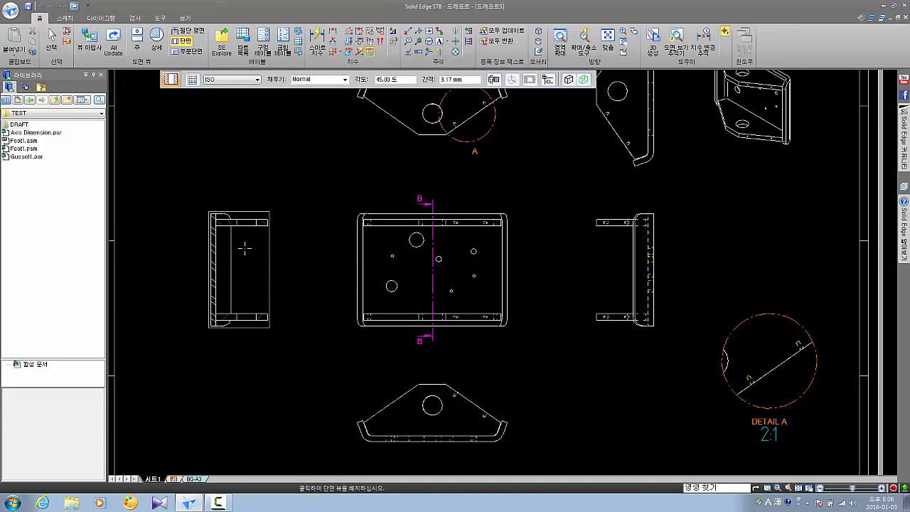
click(244, 246)
scroll(256, 234, up, 2)
scroll(274, 216, up, 4)
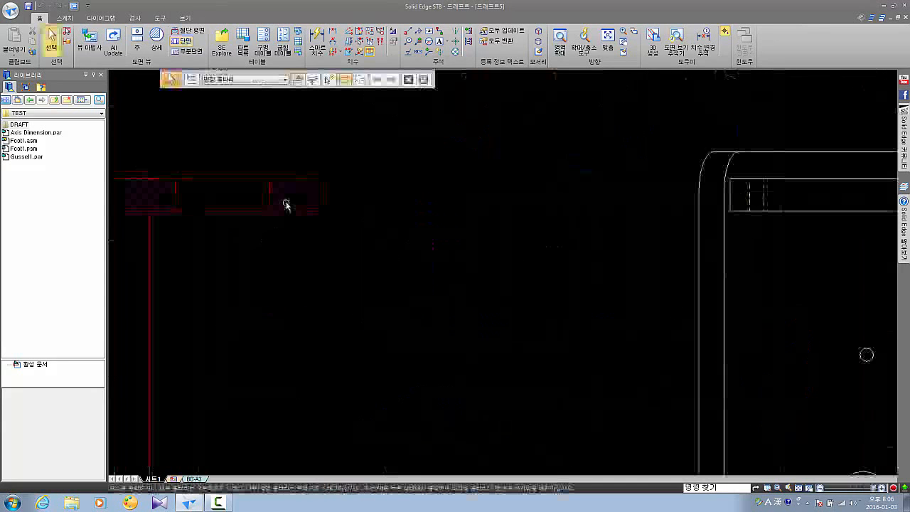
scroll(308, 204, down, 4)
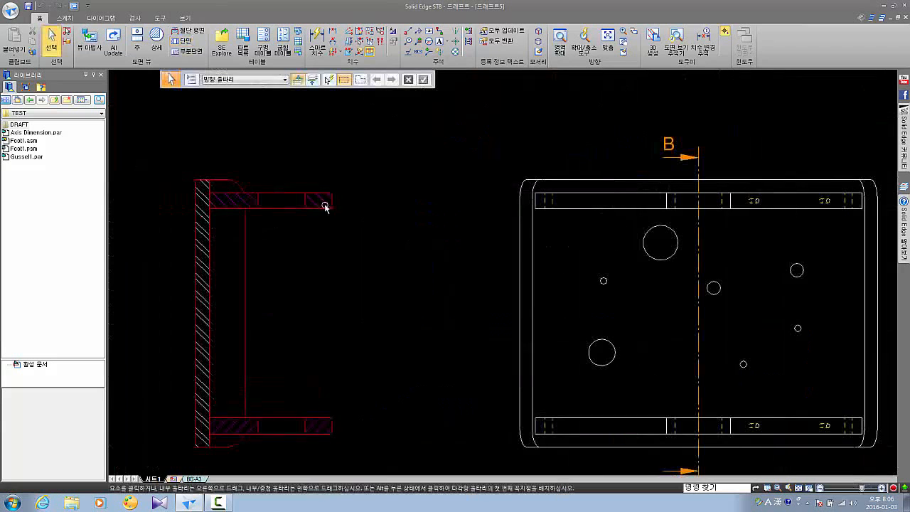
scroll(272, 148, down, 1)
mouse_move(284, 146)
middle_down()
mouse_move(237, 163)
mouse_move(260, 173)
mouse_move(250, 164)
middle_up()
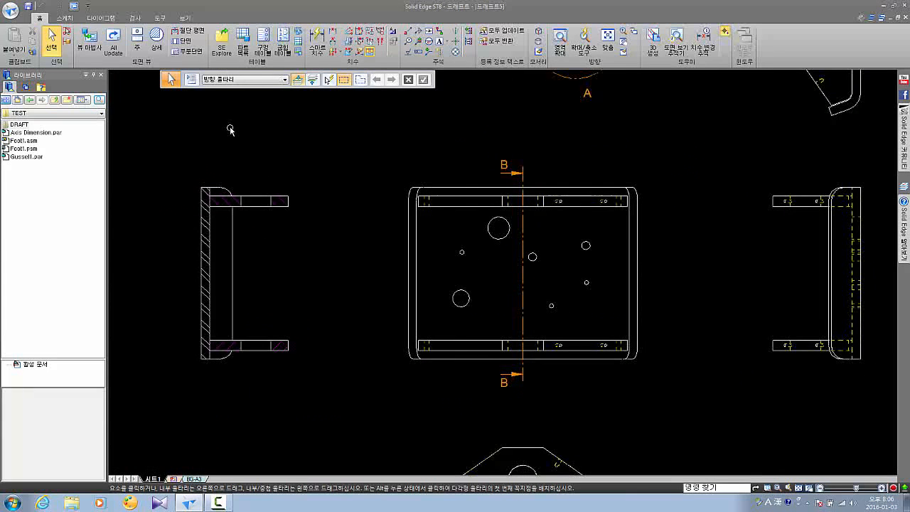
Delete the principal view below the base plate view
scroll(291, 136, down, 3)
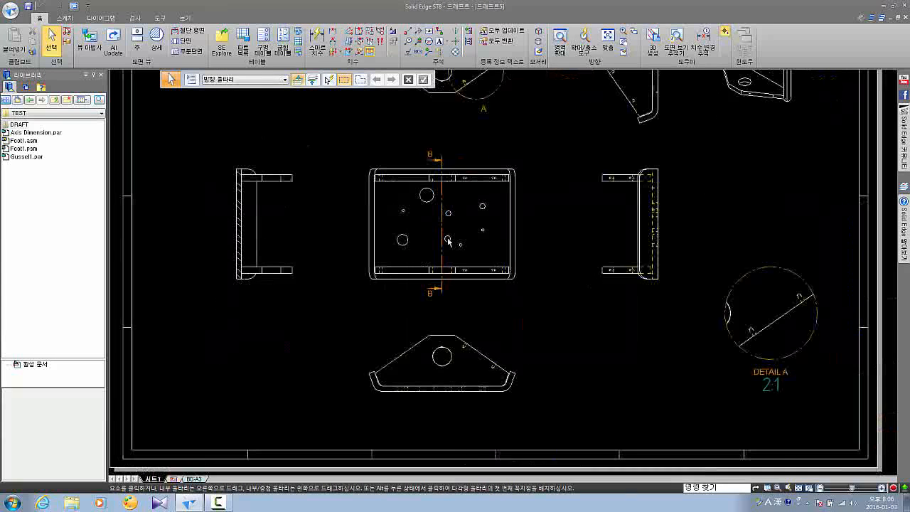
click(452, 334)
key(Delete)
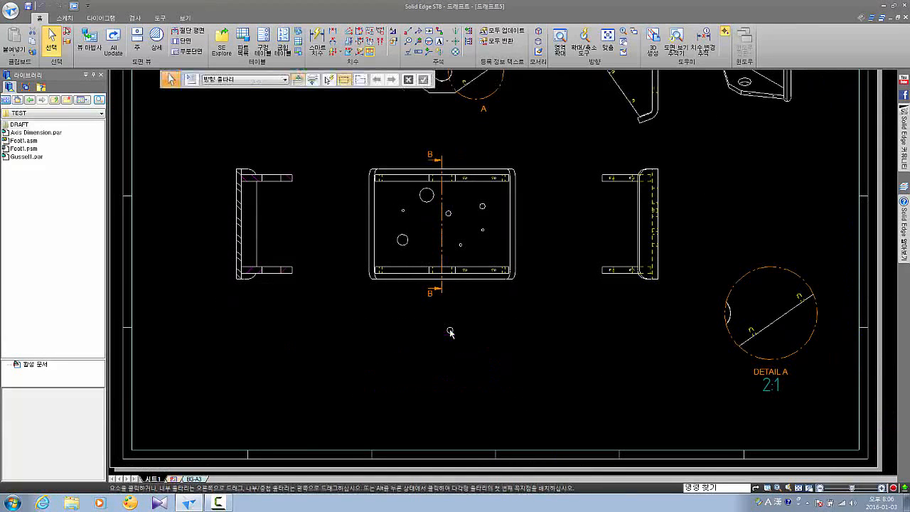
middle_drag(505, 207, 458, 268)
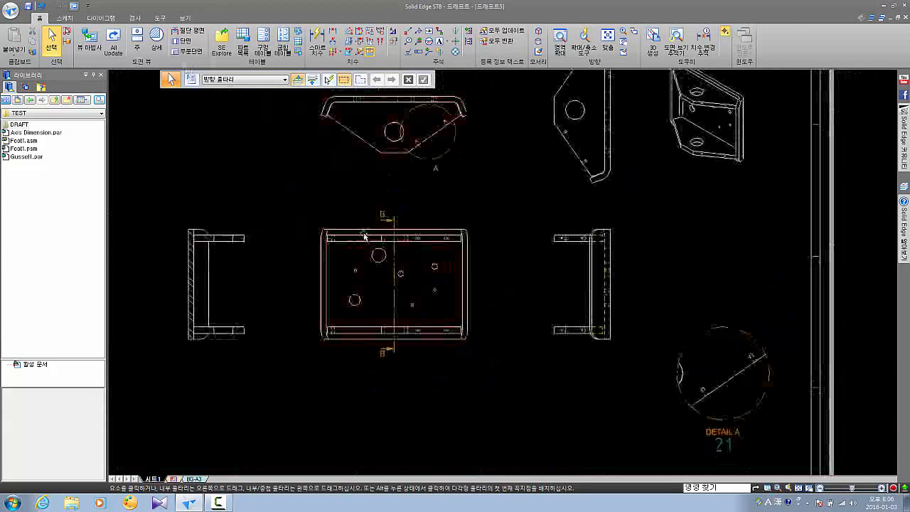
Delete the side view to the right of the primary base plate view
scroll(365, 237, up, 3)
scroll(422, 210, down, 2)
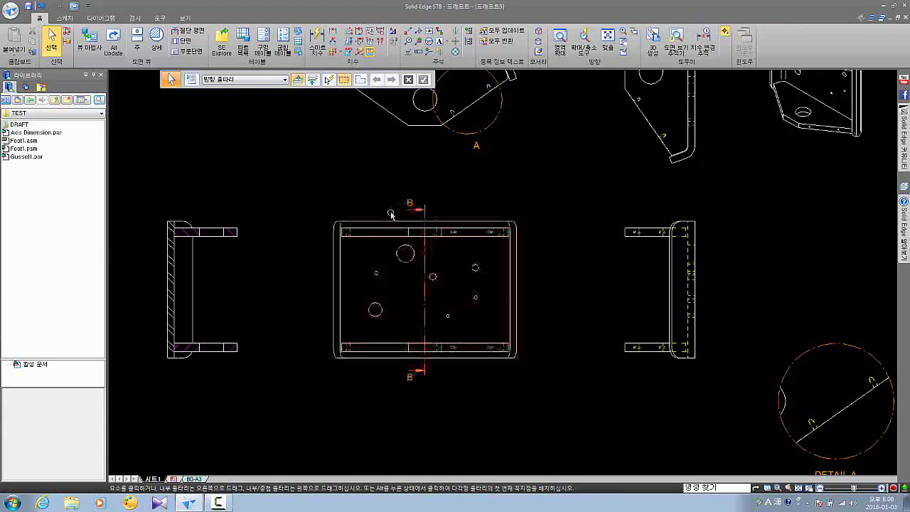
middle_drag(221, 235, 256, 231)
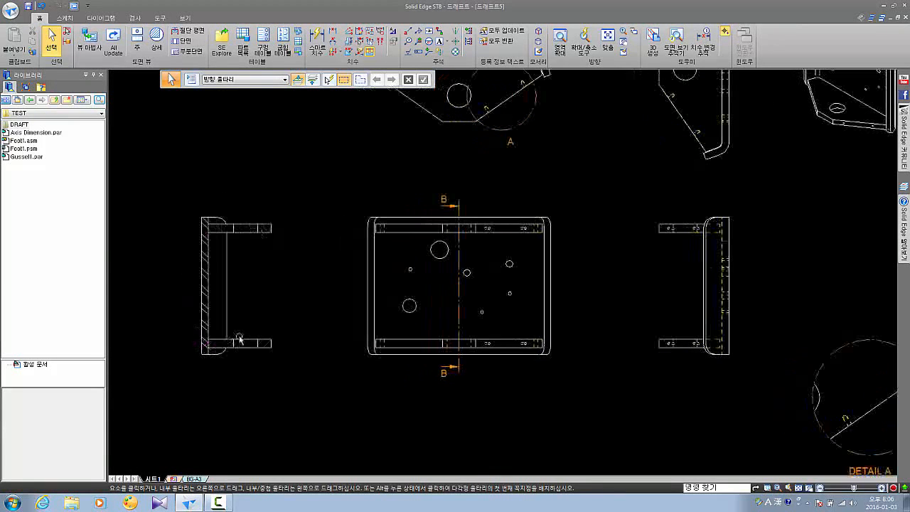
click(215, 253)
scroll(253, 256, down, 1)
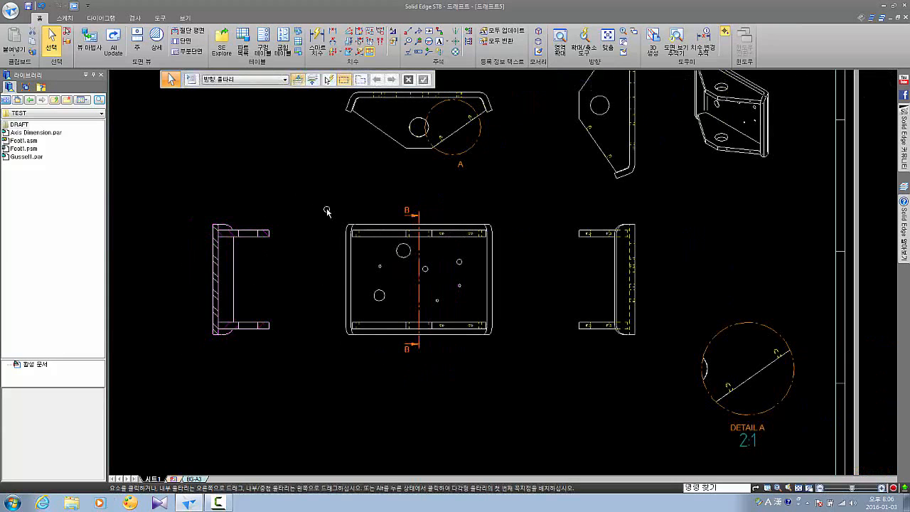
click(616, 257)
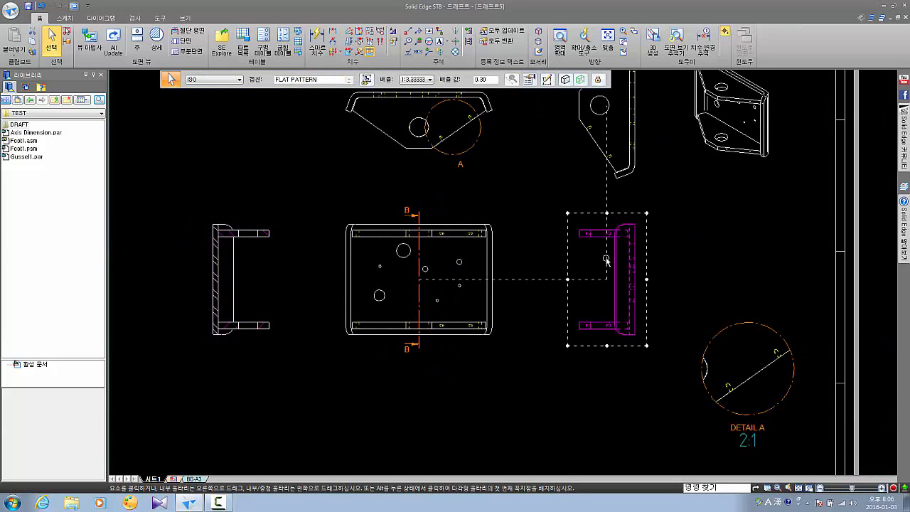
key(Delete)
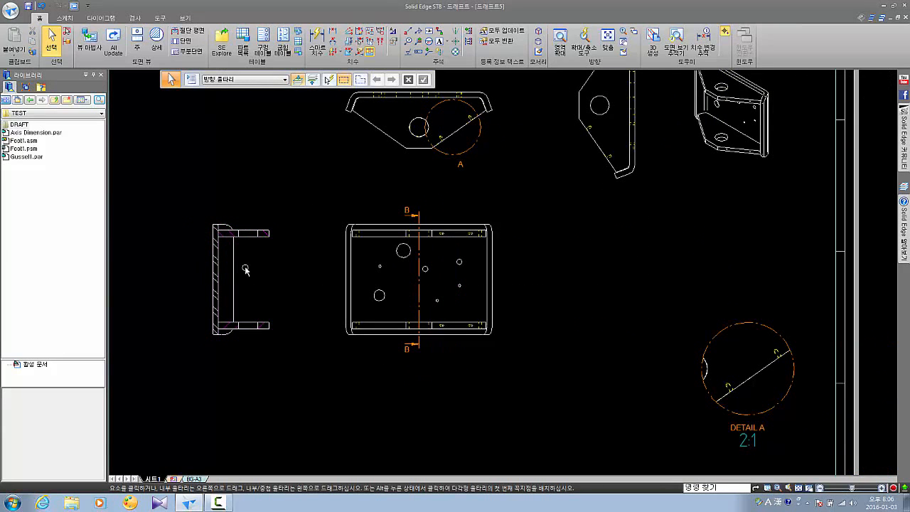
Move the section view of plane B to the right side of the primary view
scroll(245, 270, up, 1)
click(223, 265)
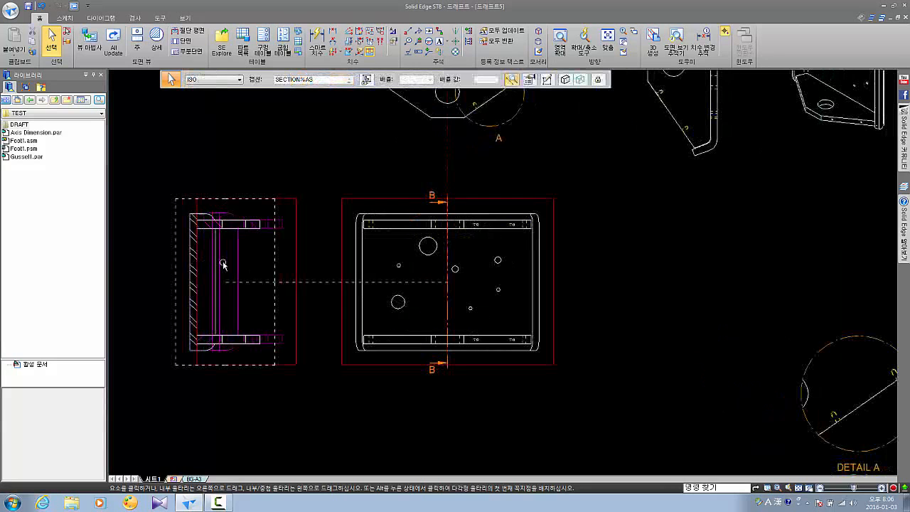
drag(223, 264, 611, 278)
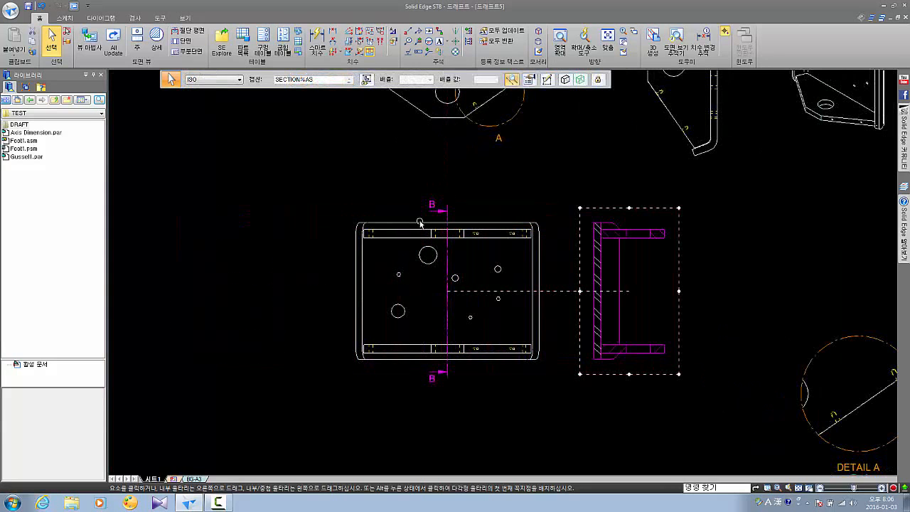
click(420, 222)
key(Escape)
drag(604, 243, 632, 242)
click(581, 183)
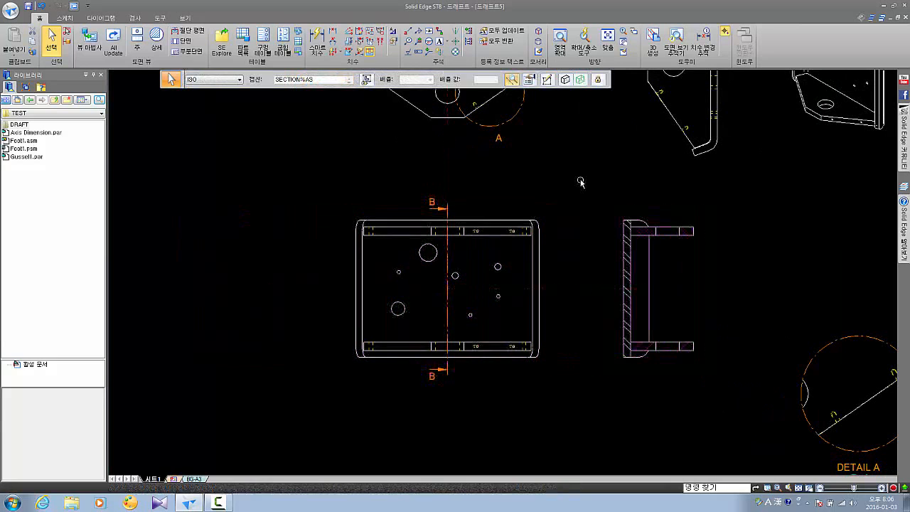
Move the section view back to the left side of the primary view
scroll(581, 185, down, 1)
scroll(582, 205, up, 1)
middle_drag(438, 220, 386, 208)
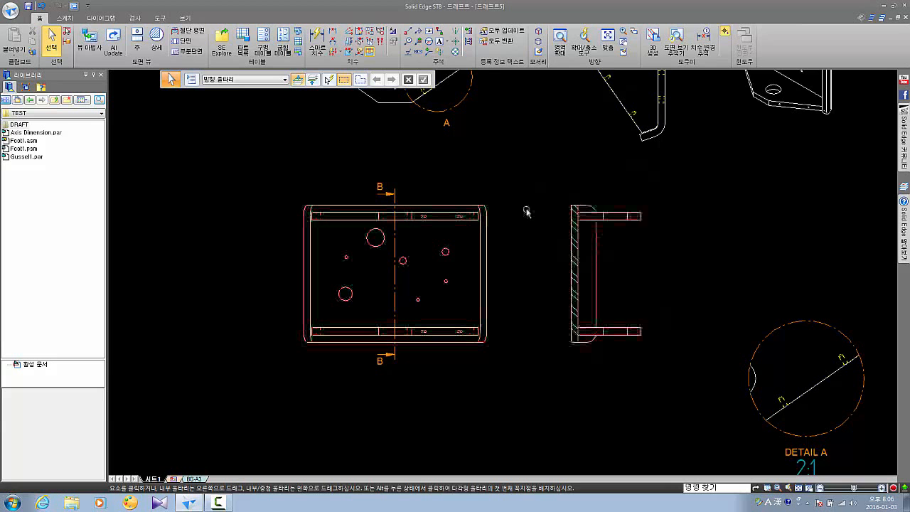
mouse_move(526, 212)
middle_down()
mouse_move(557, 206)
mouse_move(573, 264)
mouse_move(570, 304)
mouse_move(550, 283)
mouse_move(538, 289)
middle_up()
scroll(568, 303, down, 1)
scroll(540, 283, up, 1)
scroll(539, 286, down, 1)
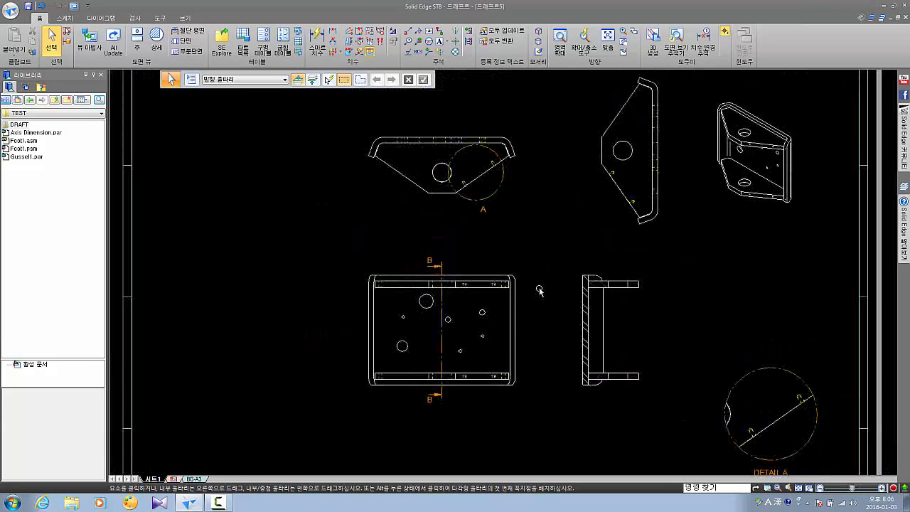
scroll(539, 290, up, 1)
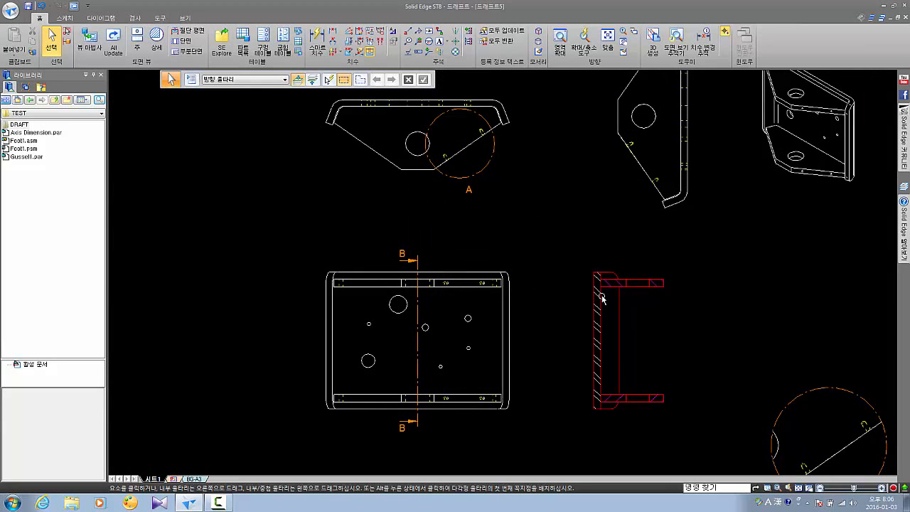
drag(603, 298, 187, 283)
click(243, 246)
middle_drag(243, 245, 291, 275)
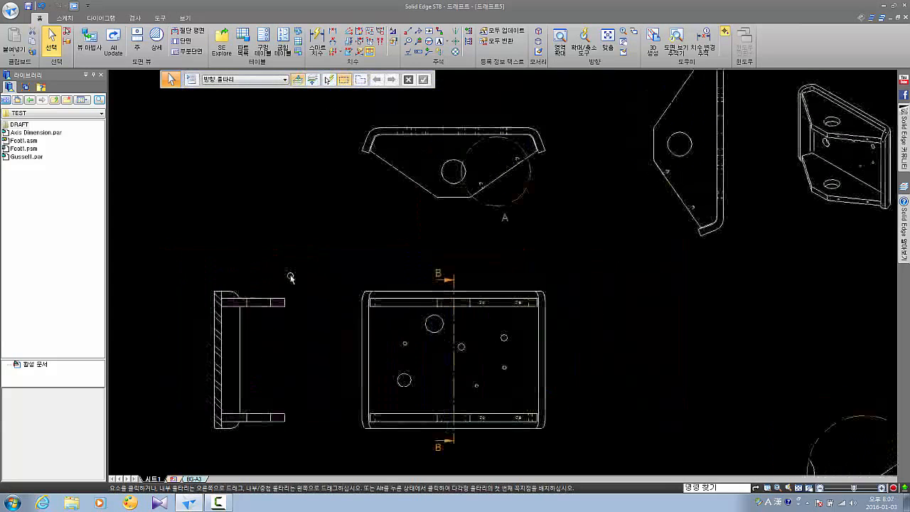
Examine the layout of the section view in relation to cutting plane B and the primary view
middle_drag(337, 329, 353, 284)
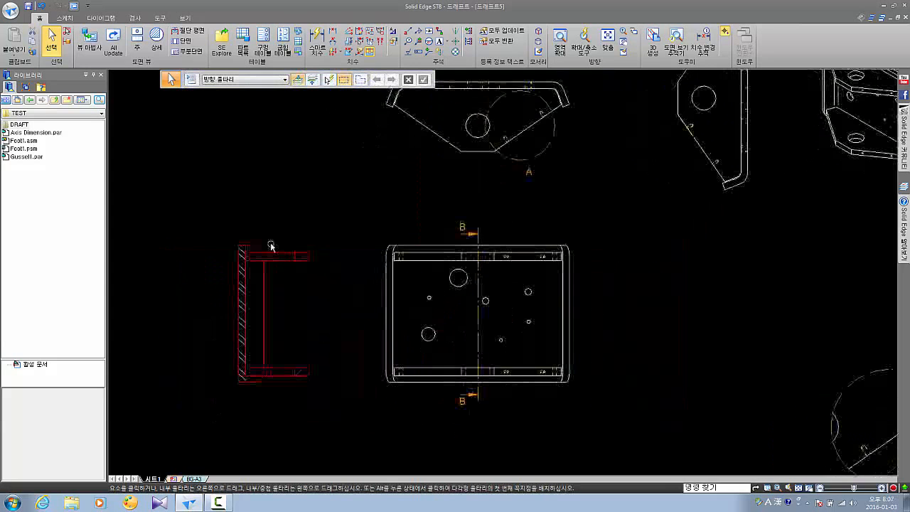
scroll(306, 339, down, 1)
middle_drag(320, 309, 298, 324)
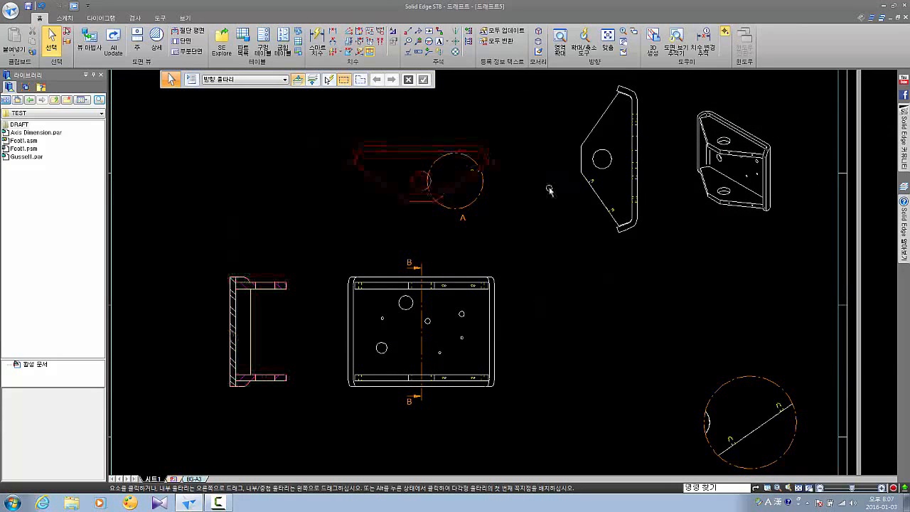
middle_drag(216, 247, 229, 252)
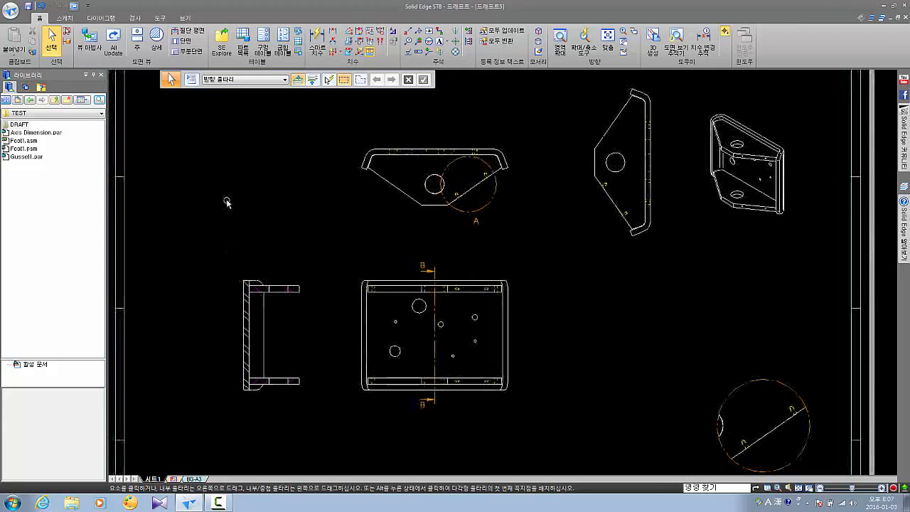
middle_drag(259, 220, 267, 194)
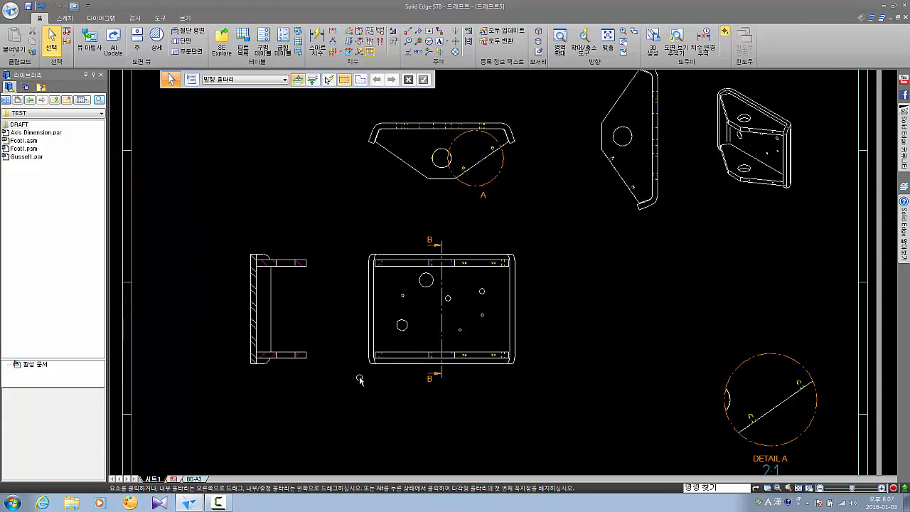
middle_drag(288, 206, 307, 206)
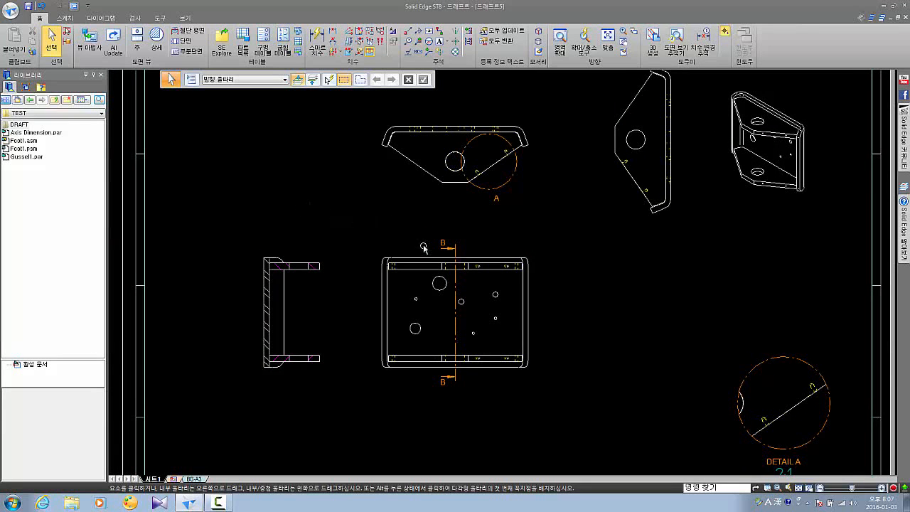
scroll(510, 222, up, 2)
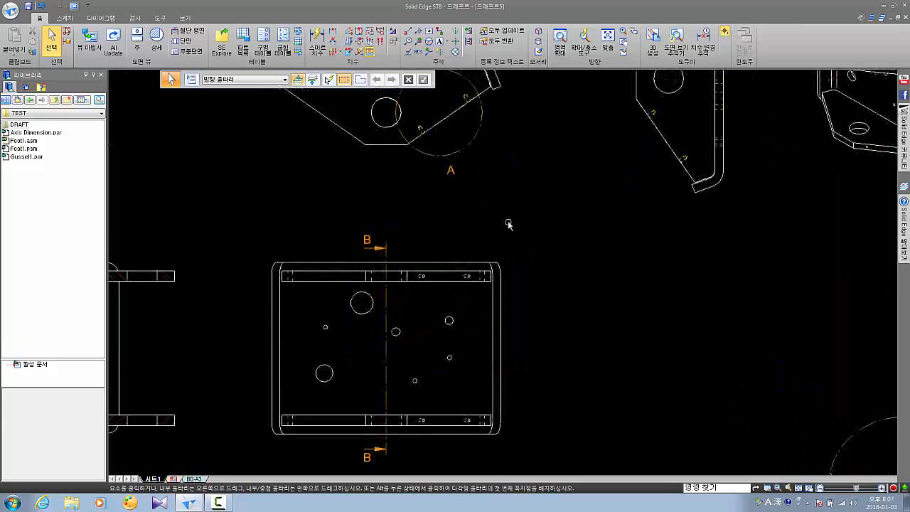
mouse_move(508, 224)
middle_down()
mouse_move(510, 256)
mouse_move(527, 222)
middle_up()
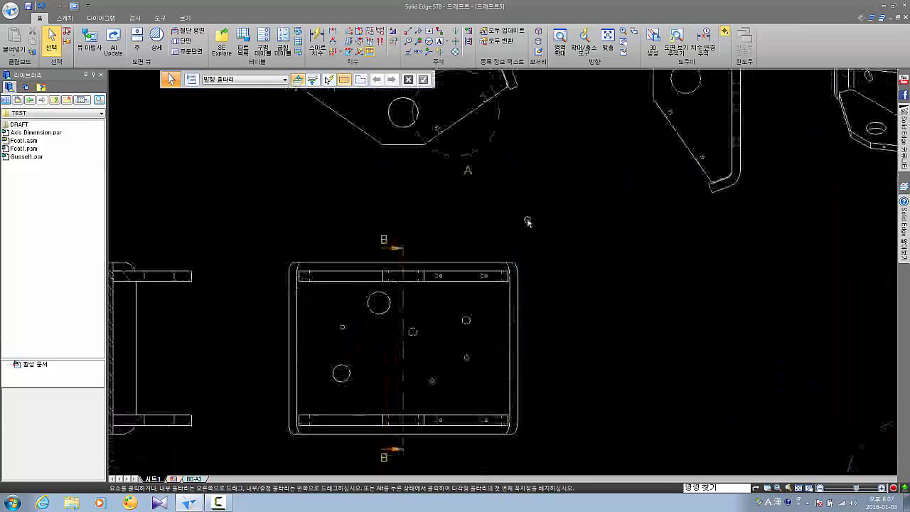
scroll(526, 222, down, 1)
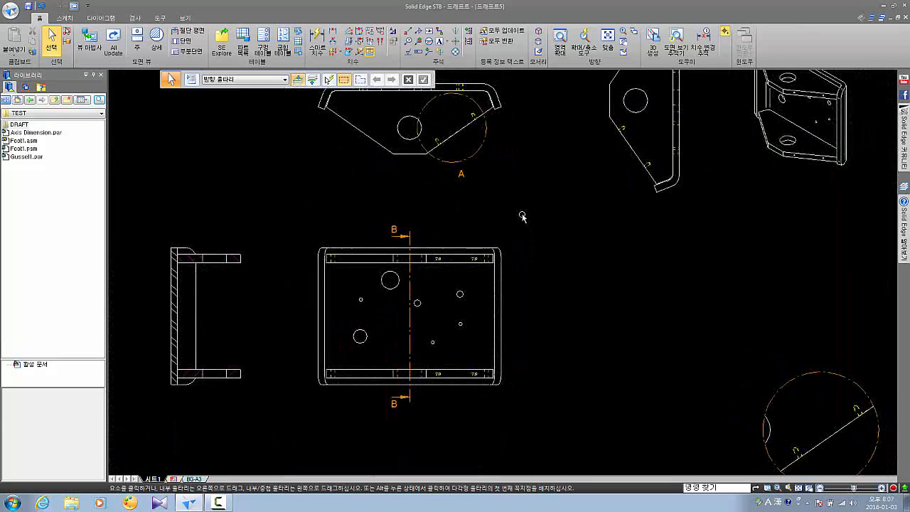
middle_drag(371, 274, 358, 276)
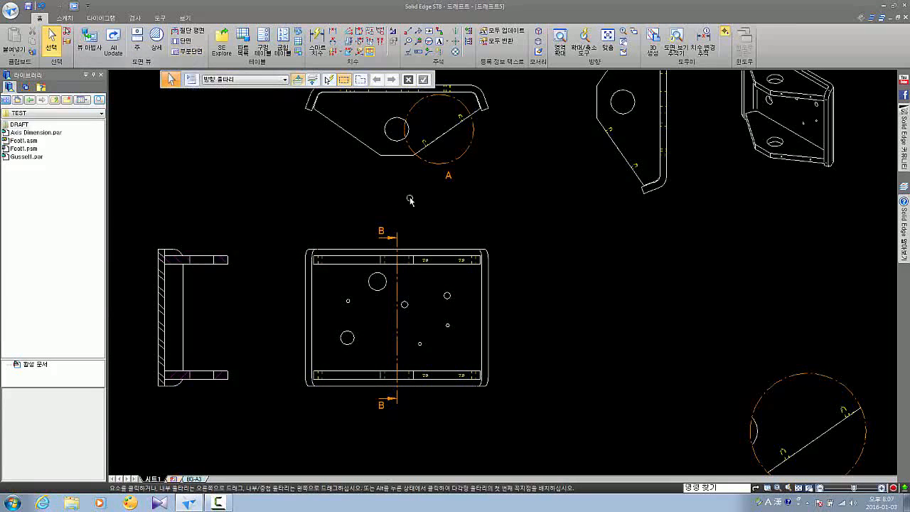
Delete detail envelope A on the upper view together with its linked detail view
middle_drag(439, 165, 424, 213)
click(451, 216)
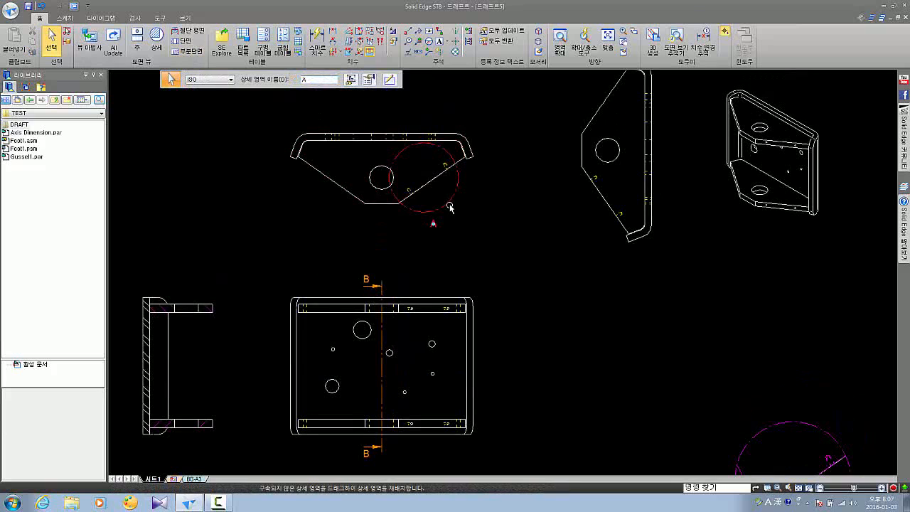
key(Delete)
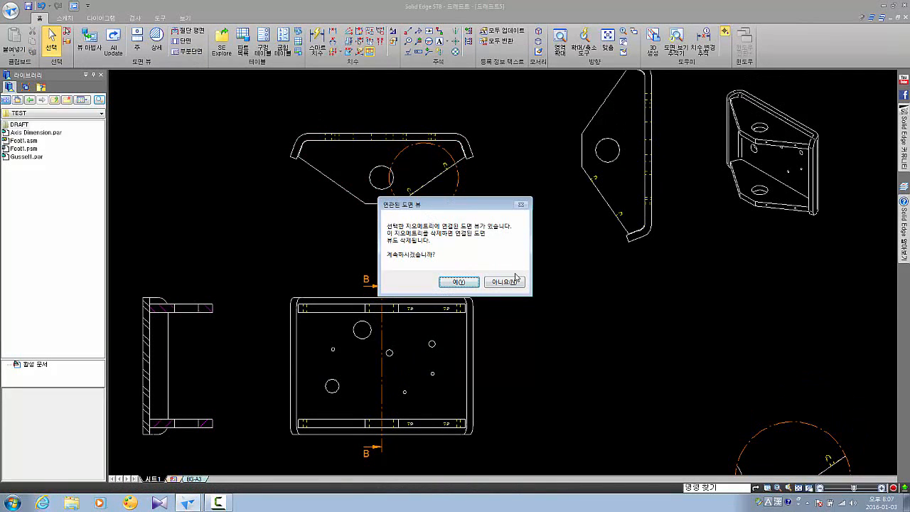
click(461, 285)
Start a broken-out section with the upper view as the view in which the profile is drawn
middle_drag(499, 226, 454, 240)
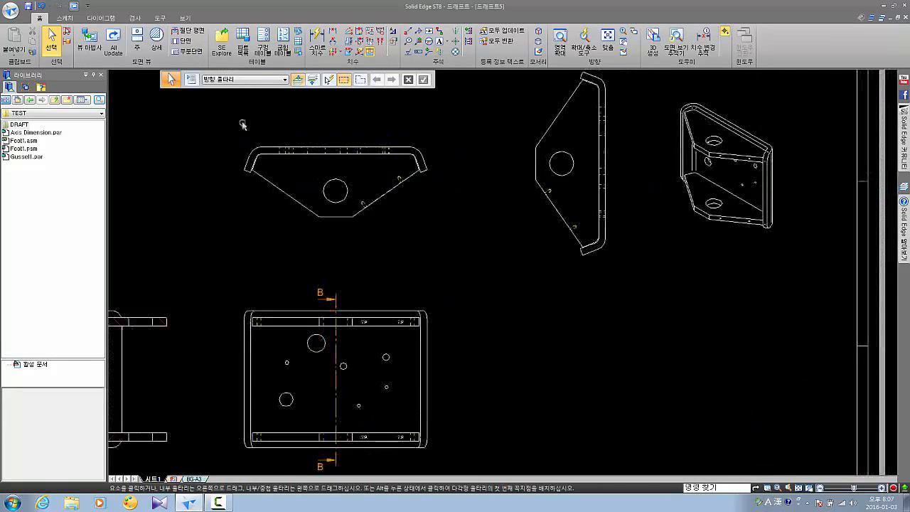
click(191, 54)
scroll(335, 192, up, 5)
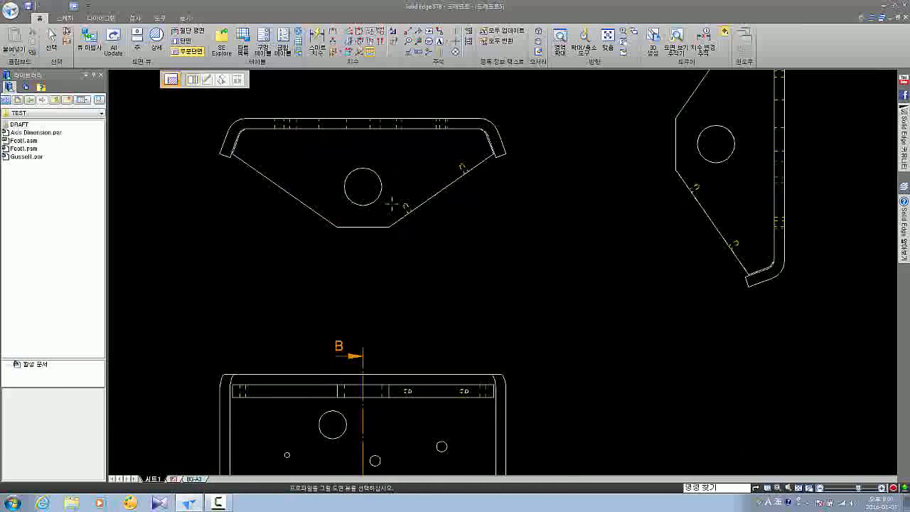
mouse_move(410, 212)
middle_down()
mouse_move(350, 256)
mouse_move(335, 307)
middle_up()
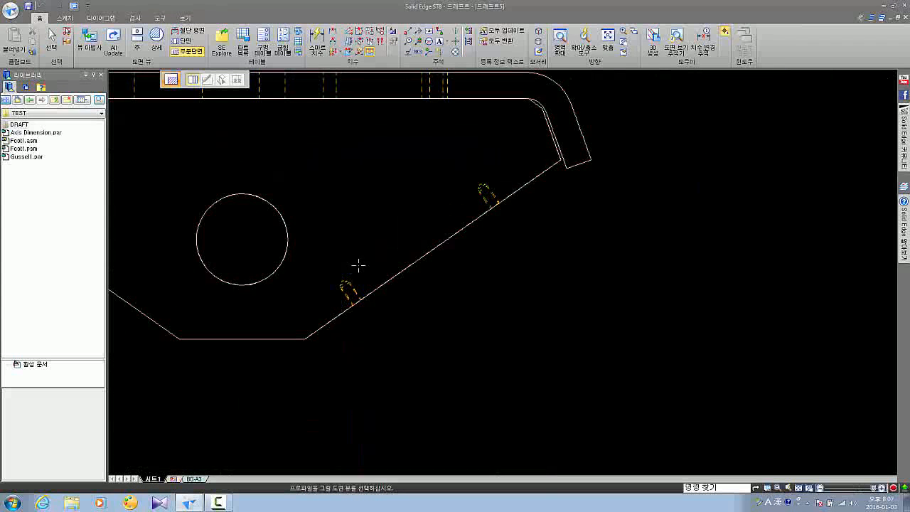
scroll(345, 318, up, 3)
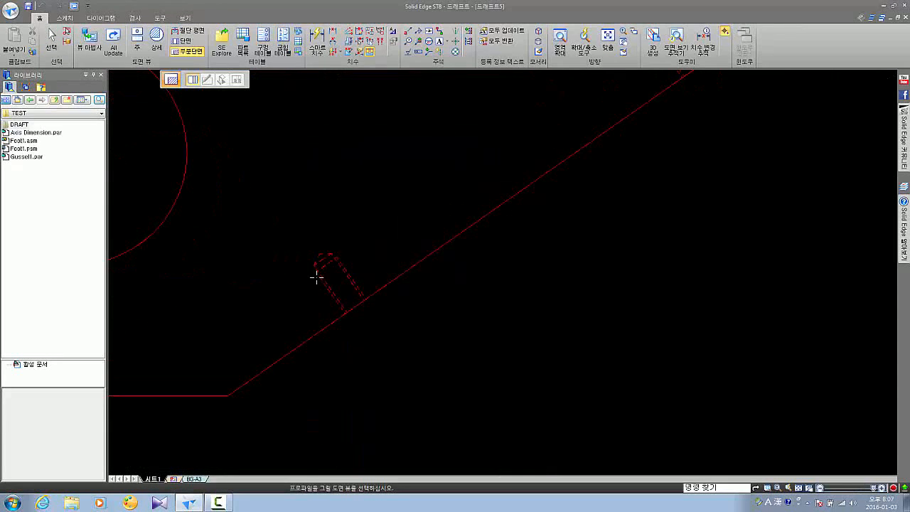
scroll(319, 271, down, 1)
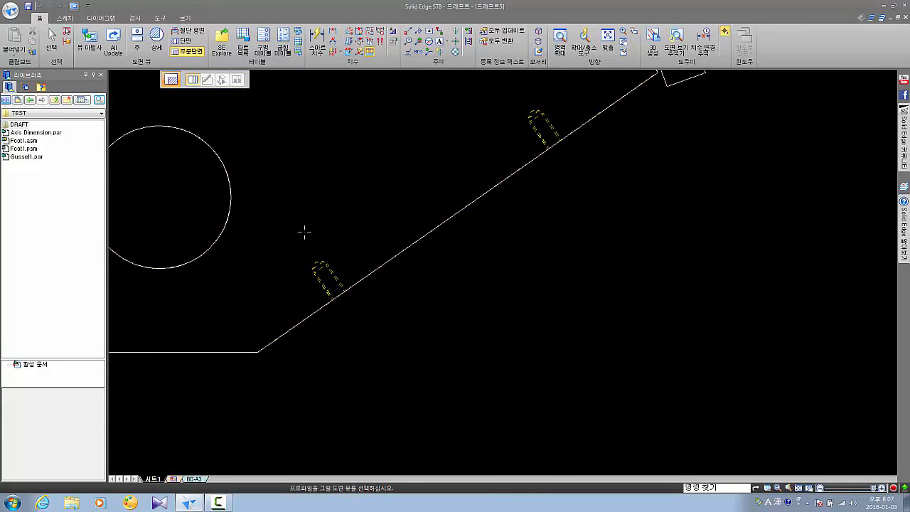
scroll(363, 261, down, 3)
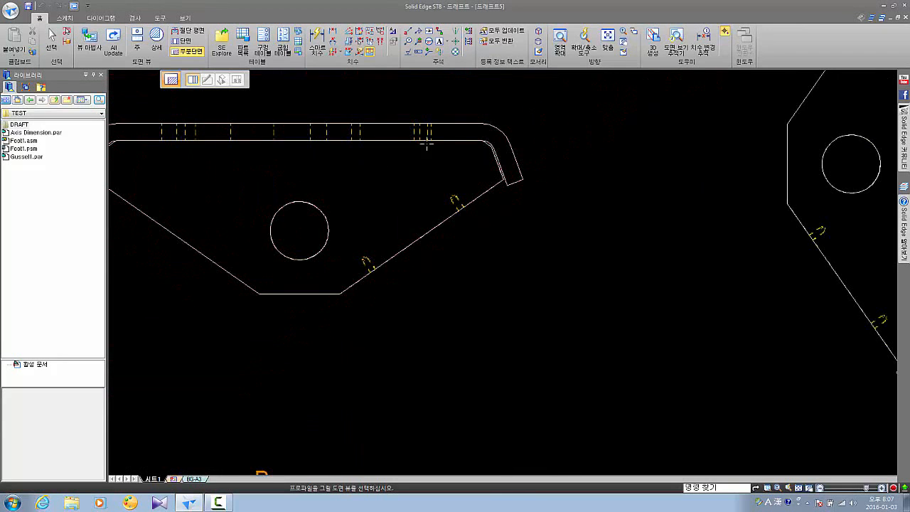
scroll(391, 183, down, 3)
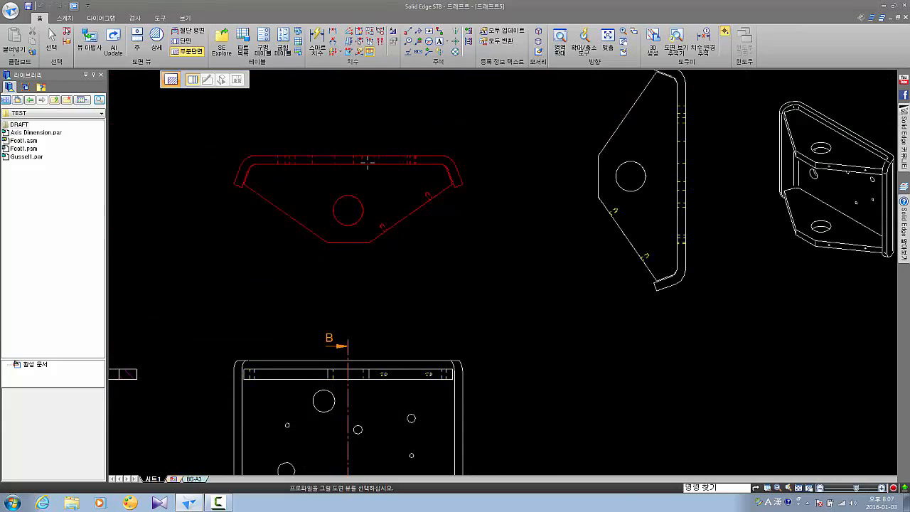
double_click(361, 168)
scroll(348, 213, up, 4)
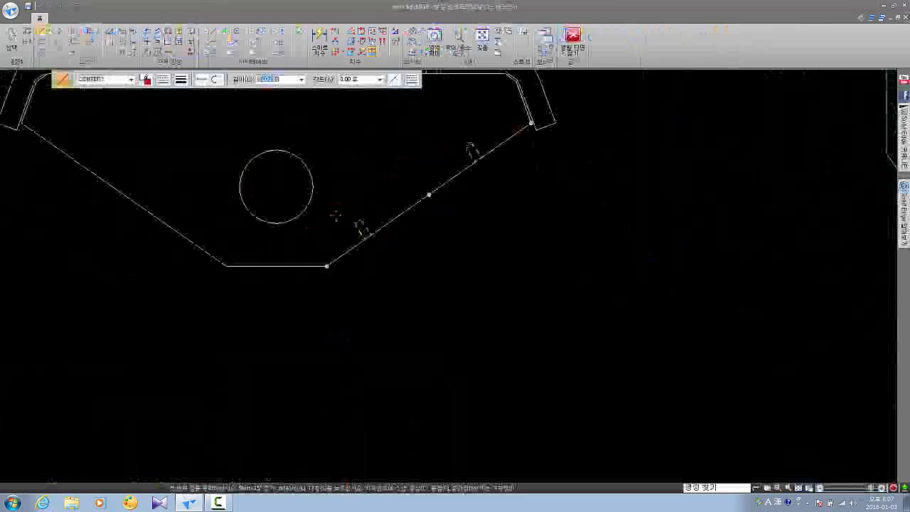
Sketch a closed freeform curve around the lower hidden hole on the upper view's slanted edge and finish the profile
click(57, 40)
scroll(317, 274, up, 2)
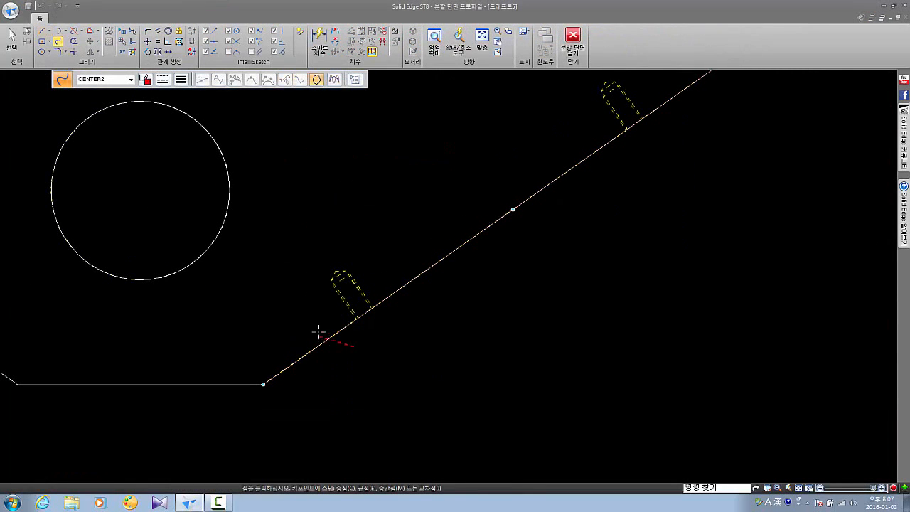
click(405, 306)
right_click(447, 298)
scroll(439, 294, down, 3)
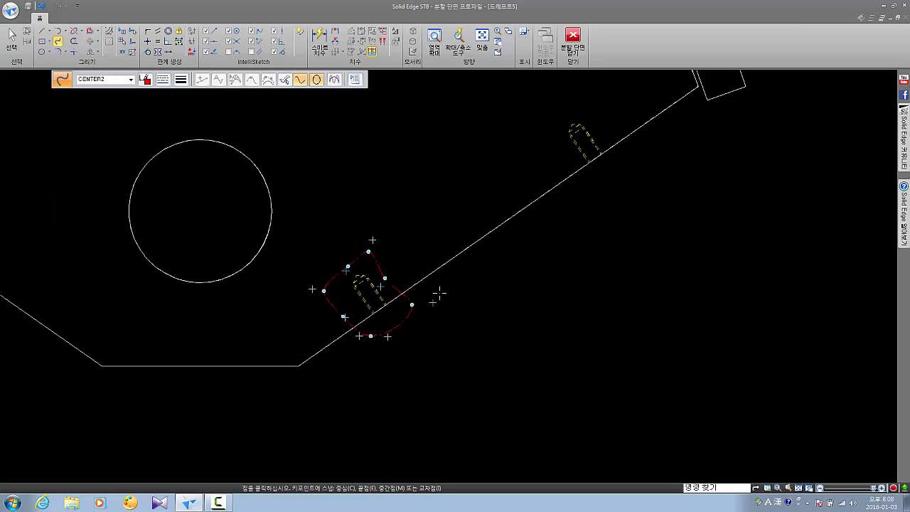
scroll(487, 301, up, 3)
scroll(448, 293, up, 1)
scroll(426, 277, down, 1)
key(Escape)
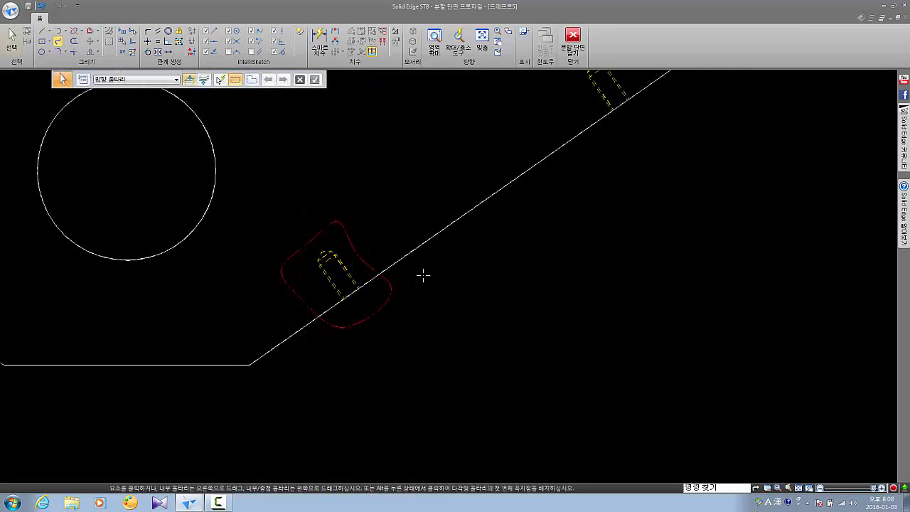
scroll(446, 289, down, 5)
scroll(437, 264, up, 2)
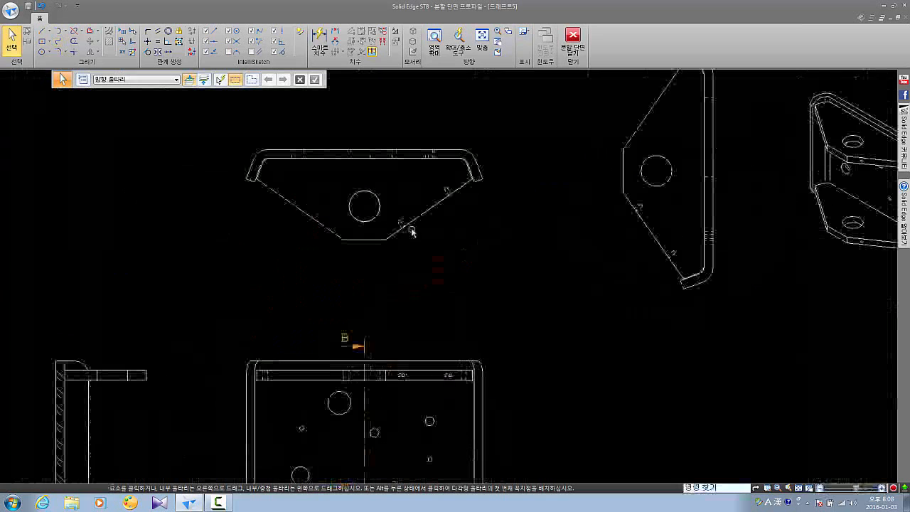
click(576, 60)
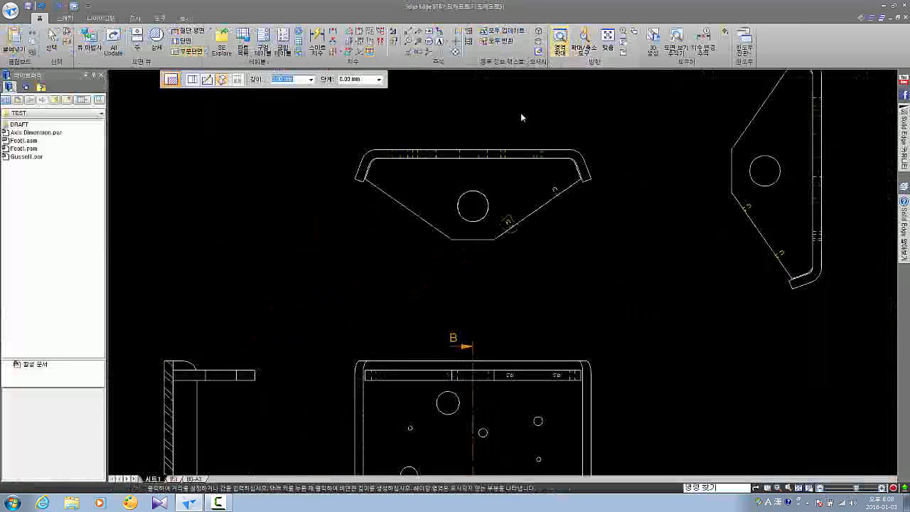
Set the broken-out section depth by picking the small hole on the upper plate edge in the primary view
mouse_move(629, 362)
middle_down()
mouse_move(380, 191)
mouse_move(467, 310)
middle_up()
scroll(462, 300, down, 4)
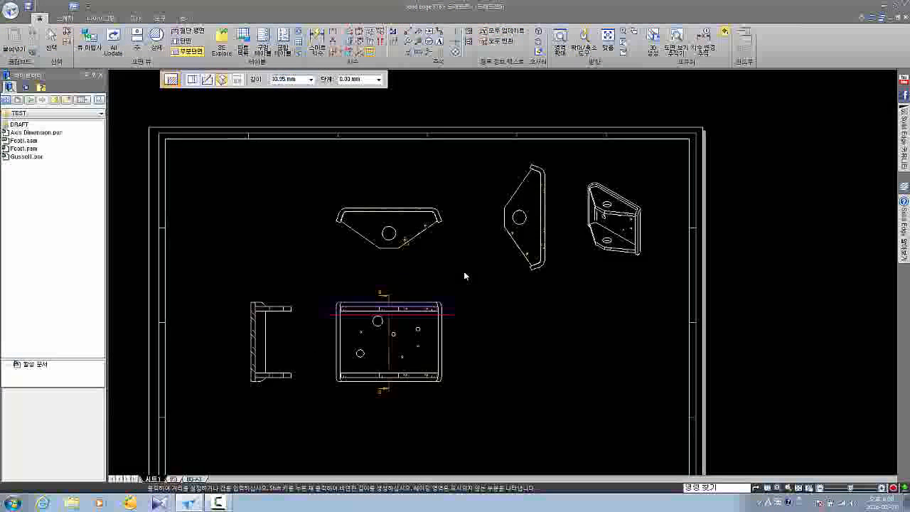
scroll(416, 301, up, 2)
scroll(426, 303, up, 3)
scroll(420, 341, up, 2)
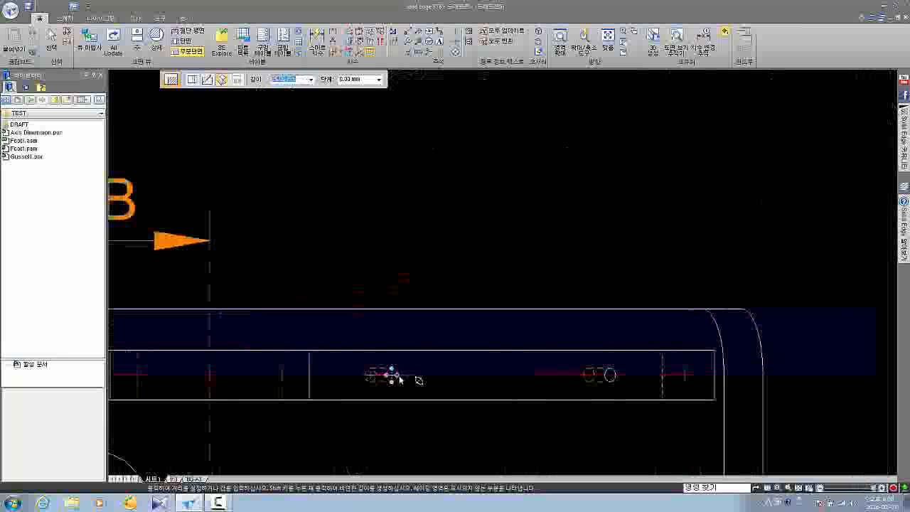
click(401, 371)
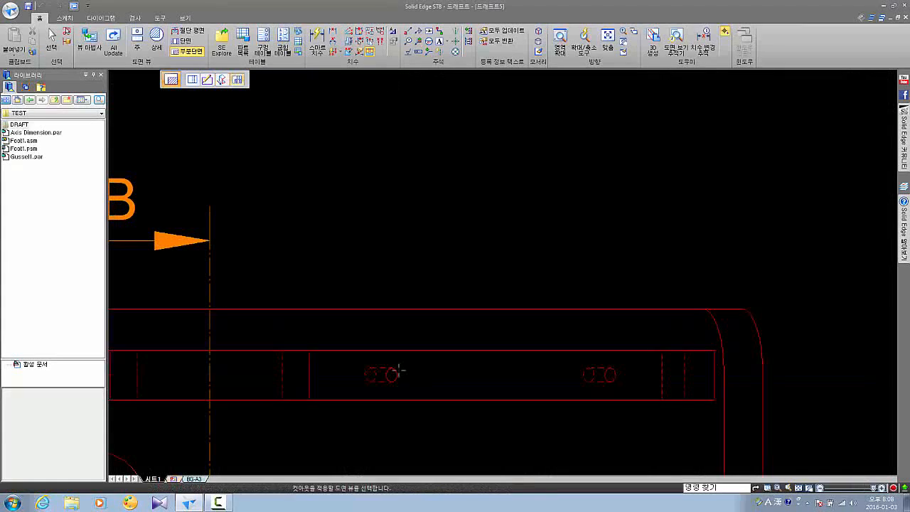
Apply the broken-out section cut to the upper view
scroll(439, 268, down, 4)
scroll(439, 270, down, 1)
middle_drag(454, 209, 425, 252)
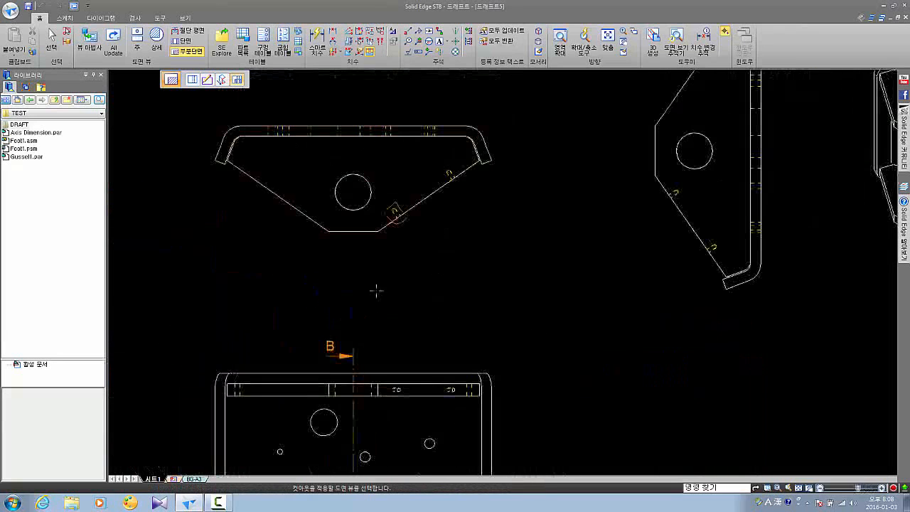
click(420, 201)
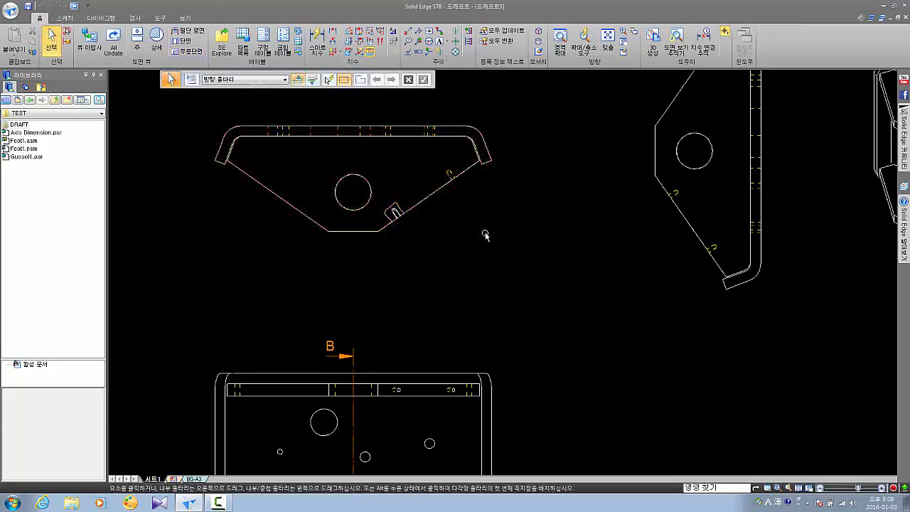
Examine the hatched broken-out section around the lower hole in the upper view
scroll(376, 204, up, 4)
scroll(447, 261, up, 4)
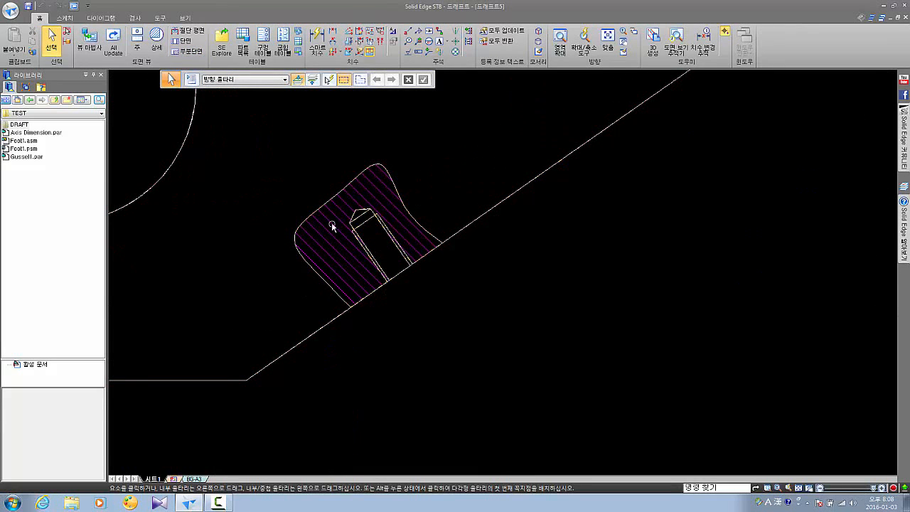
scroll(396, 263, up, 2)
scroll(436, 271, down, 5)
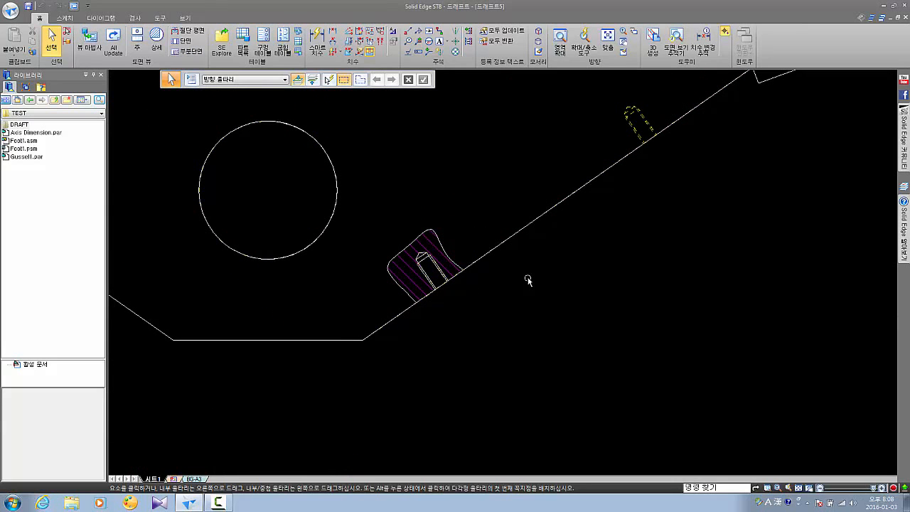
scroll(463, 258, up, 2)
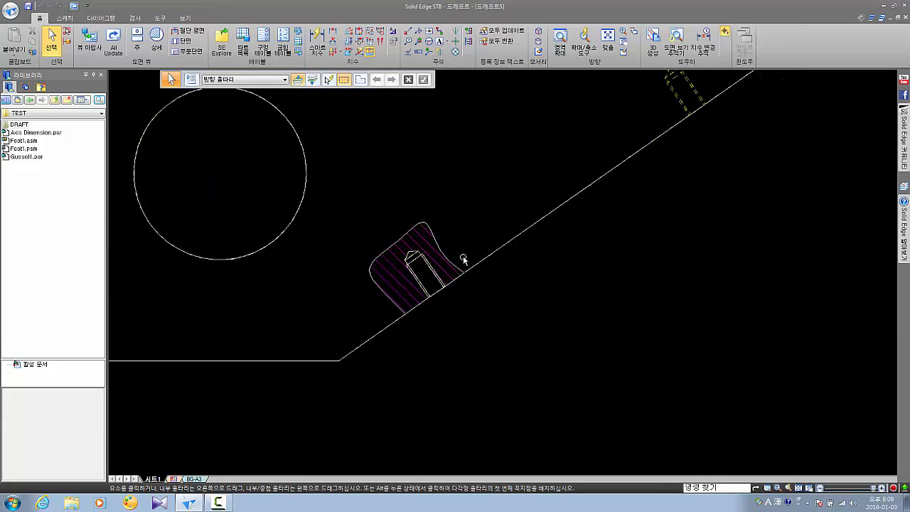
scroll(477, 301, down, 4)
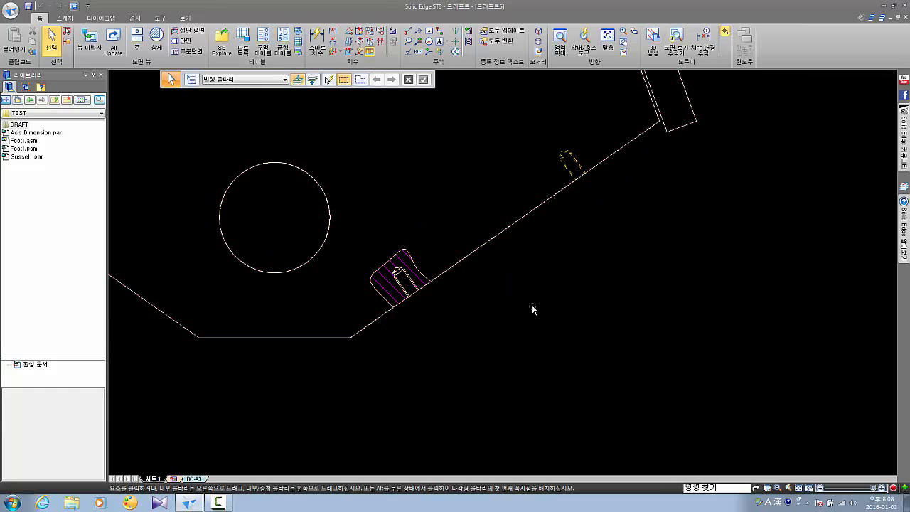
scroll(553, 308, down, 4)
scroll(400, 327, up, 4)
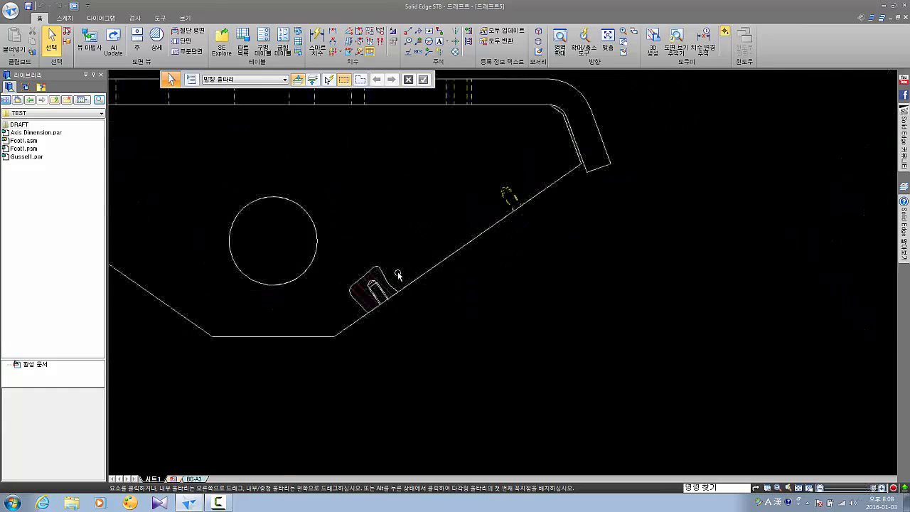
click(381, 263)
scroll(536, 311, down, 3)
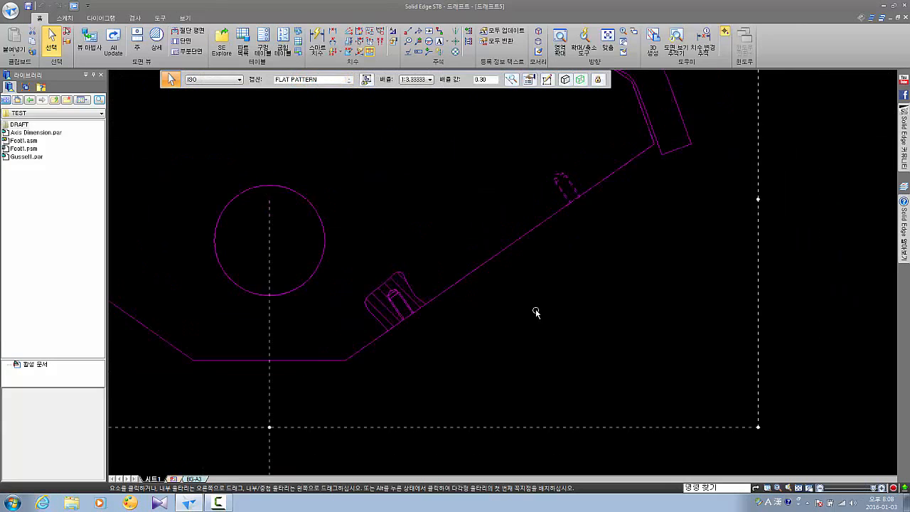
middle_drag(560, 397, 524, 271)
scroll(526, 272, down, 5)
click(599, 319)
scroll(545, 273, up, 2)
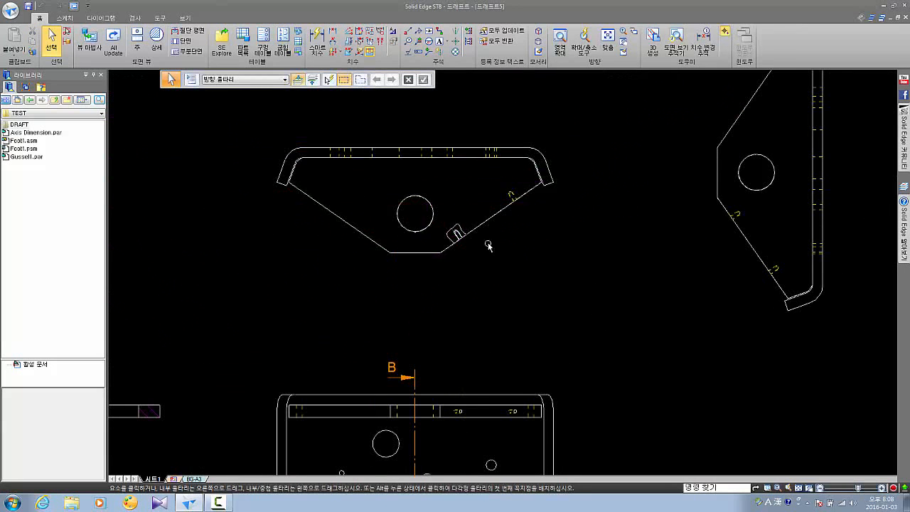
Turn on the profile display of the broken-out section for the upper view
click(537, 267)
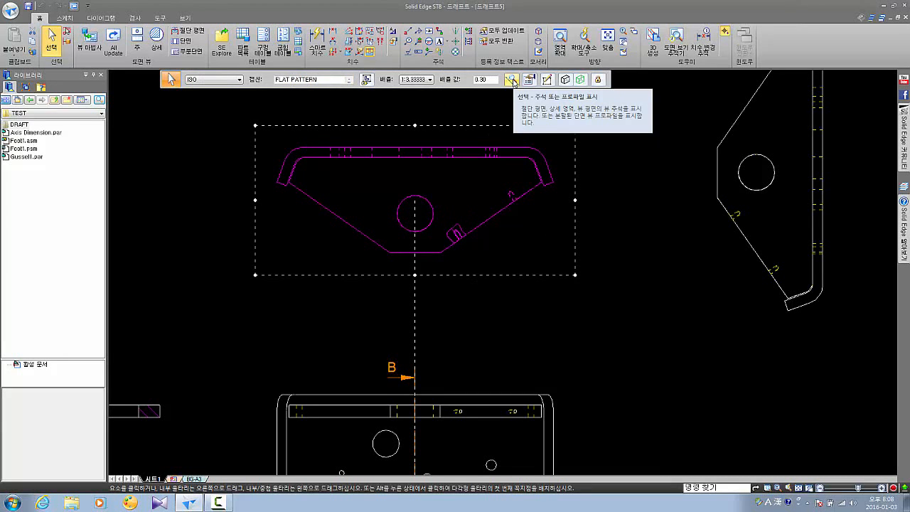
click(514, 82)
scroll(477, 249, up, 5)
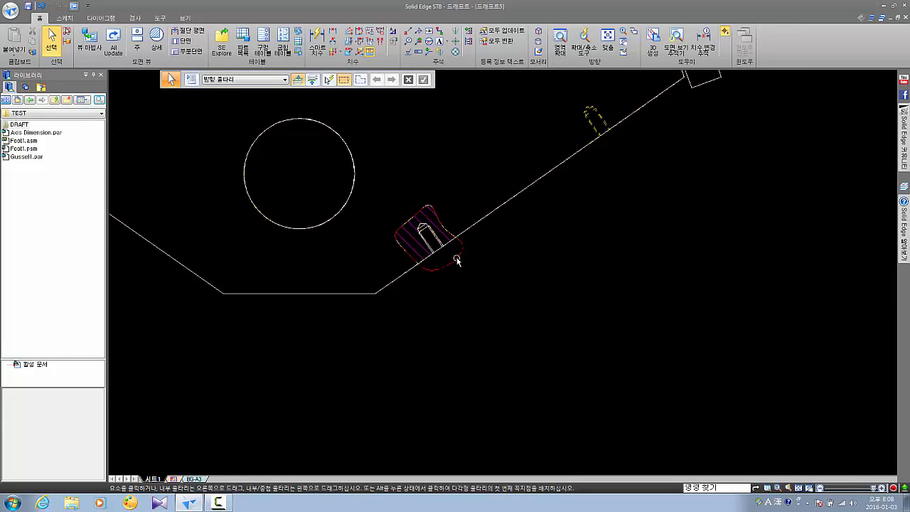
Delete the broken-out section profile around the lower hole of the upper view
click(463, 260)
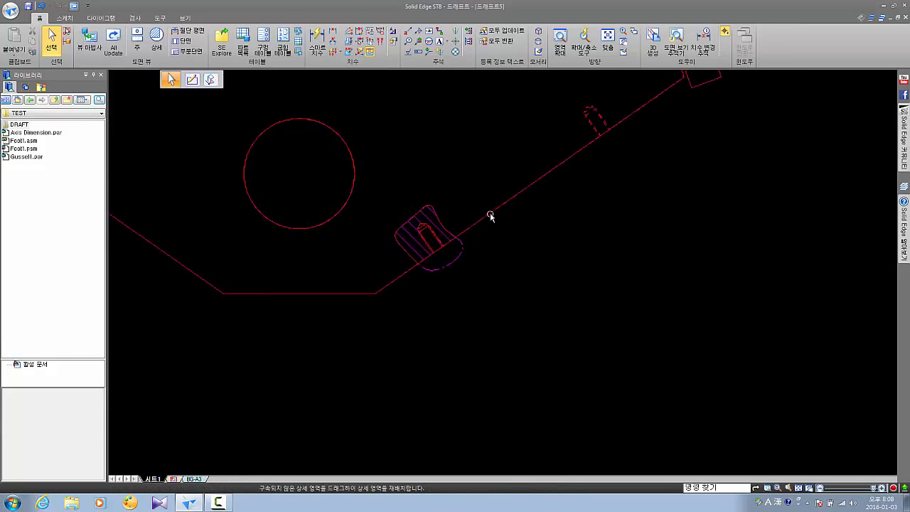
click(490, 215)
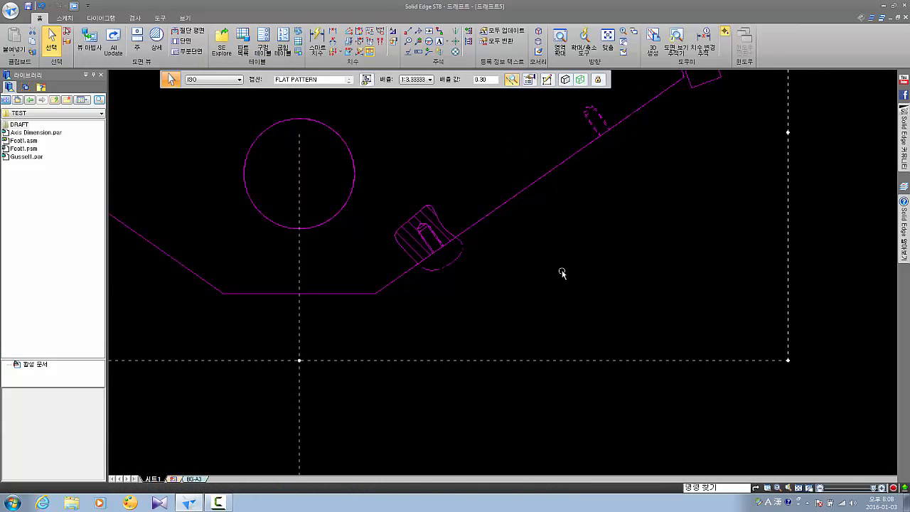
click(670, 374)
click(453, 262)
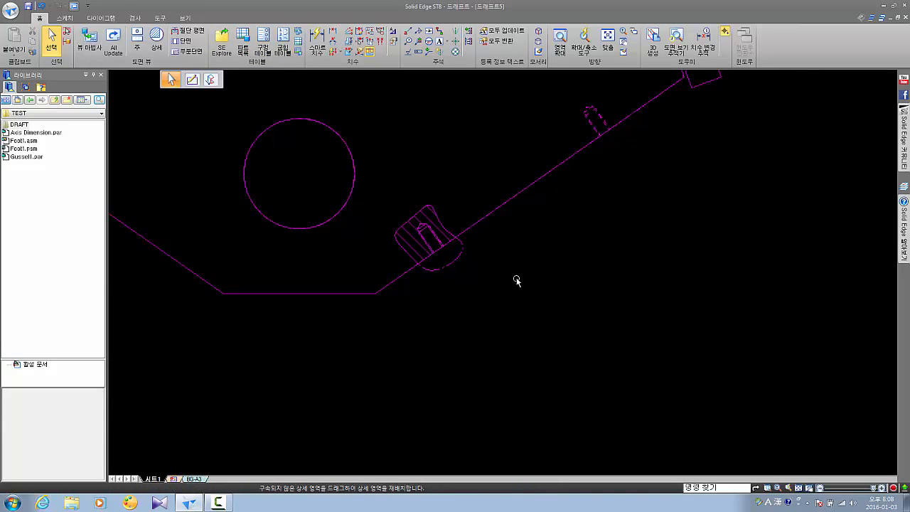
key(Escape)
Update all drawing views to match the deleted broken-out section
scroll(509, 280, down, 5)
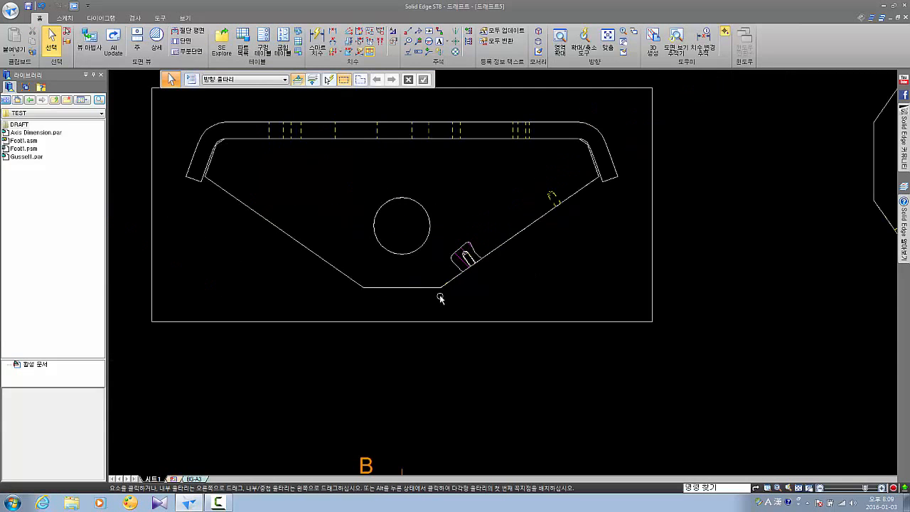
scroll(442, 305, up, 3)
scroll(476, 287, down, 2)
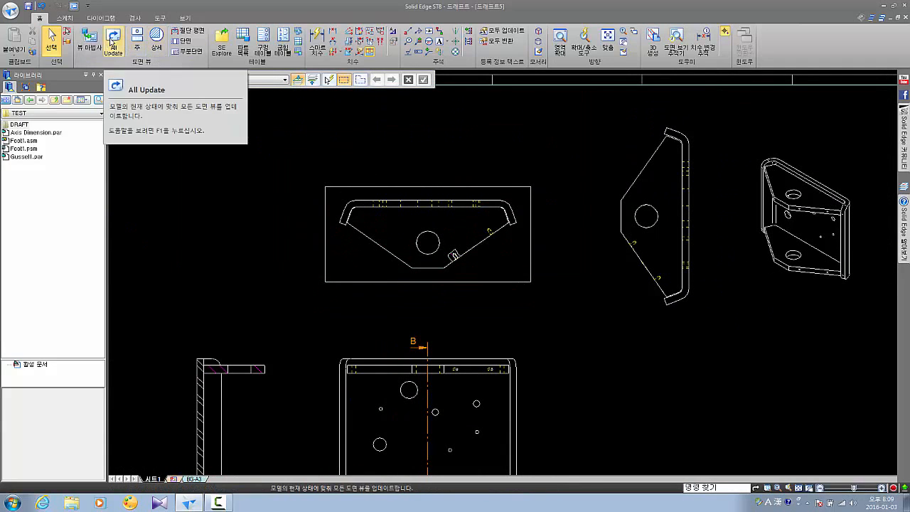
click(113, 42)
scroll(455, 275, up, 2)
scroll(430, 256, down, 4)
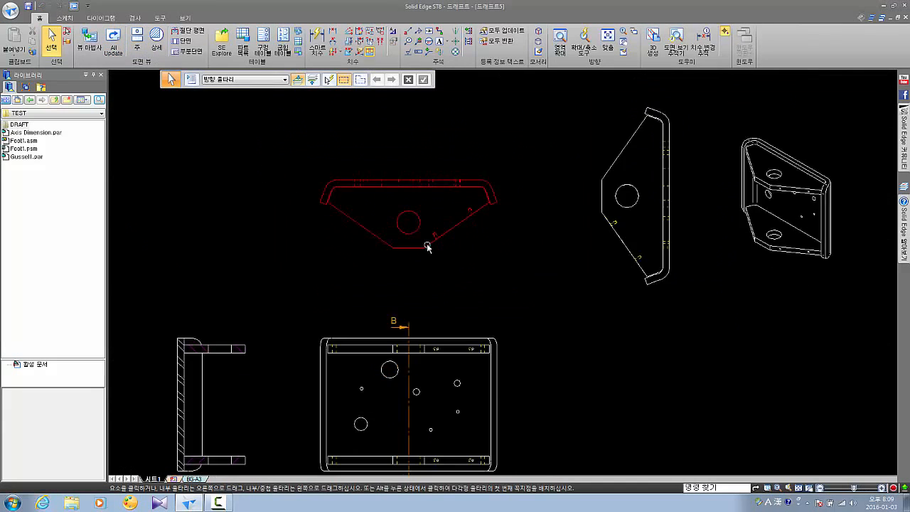
middle_drag(487, 283, 439, 276)
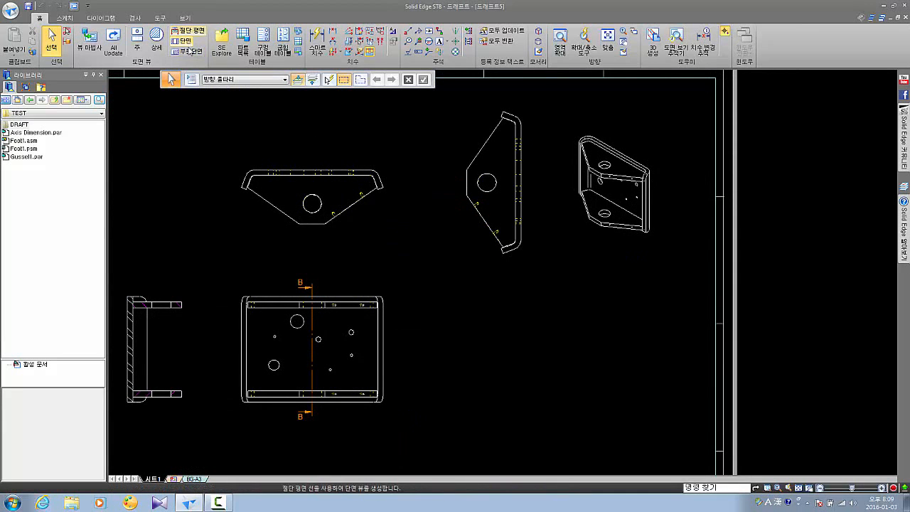
middle_drag(419, 205, 412, 221)
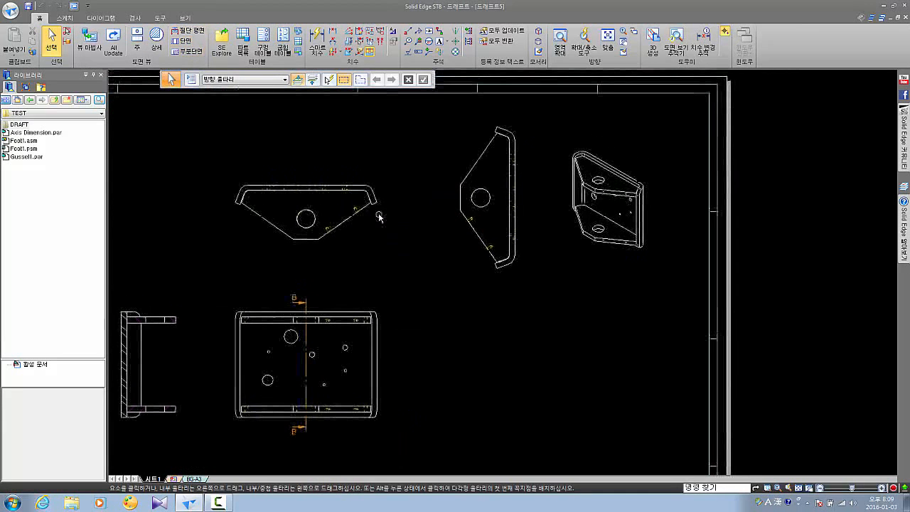
Sketch a broken-out section circle about 14 mm in diameter around the lower small hole on the upper view's sloped edge
scroll(499, 220, up, 3)
scroll(400, 241, down, 3)
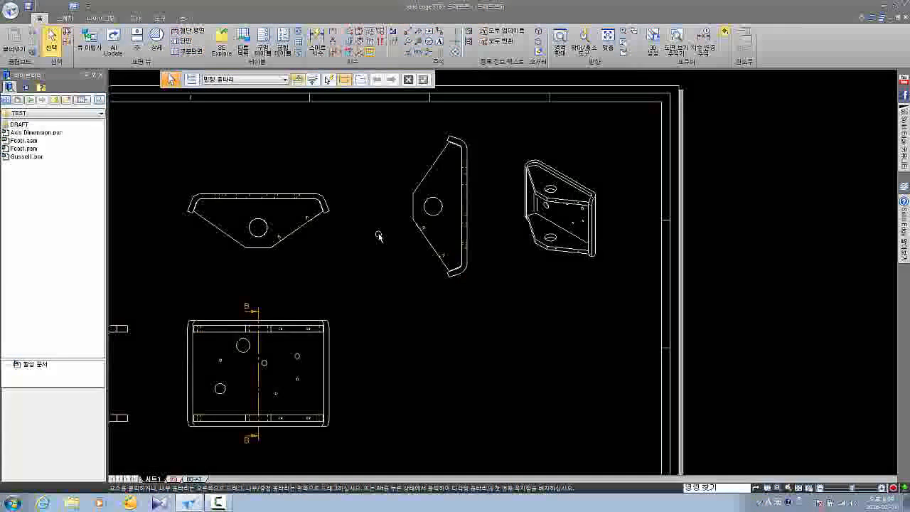
mouse_move(366, 245)
middle_down()
mouse_move(537, 227)
mouse_move(519, 220)
mouse_move(510, 243)
middle_up()
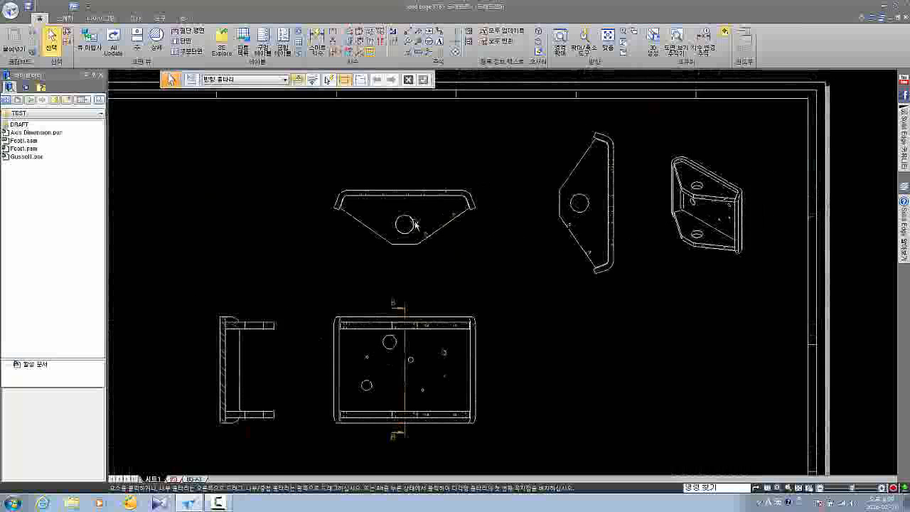
scroll(414, 223, up, 3)
scroll(450, 249, up, 2)
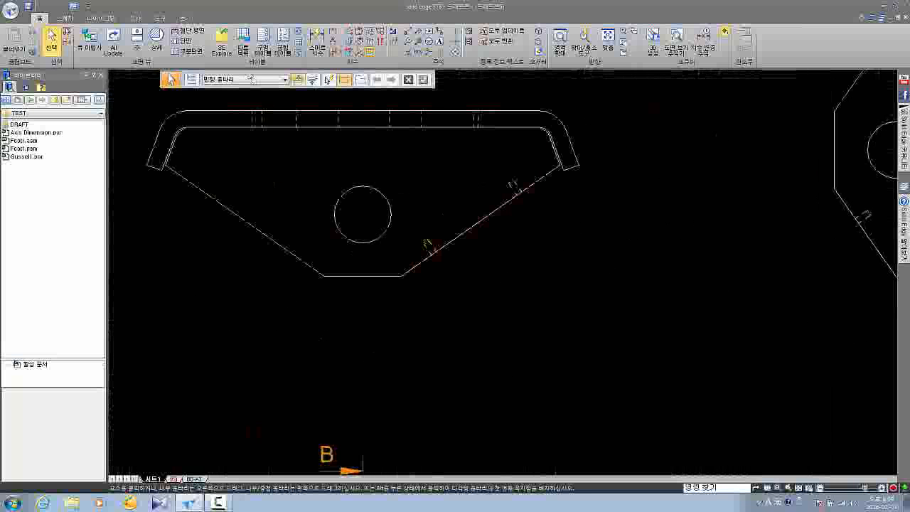
click(187, 52)
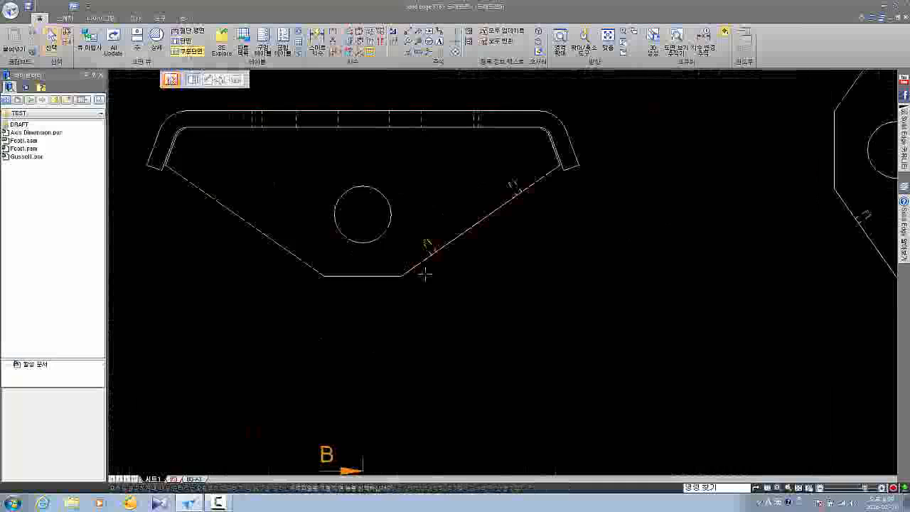
click(384, 231)
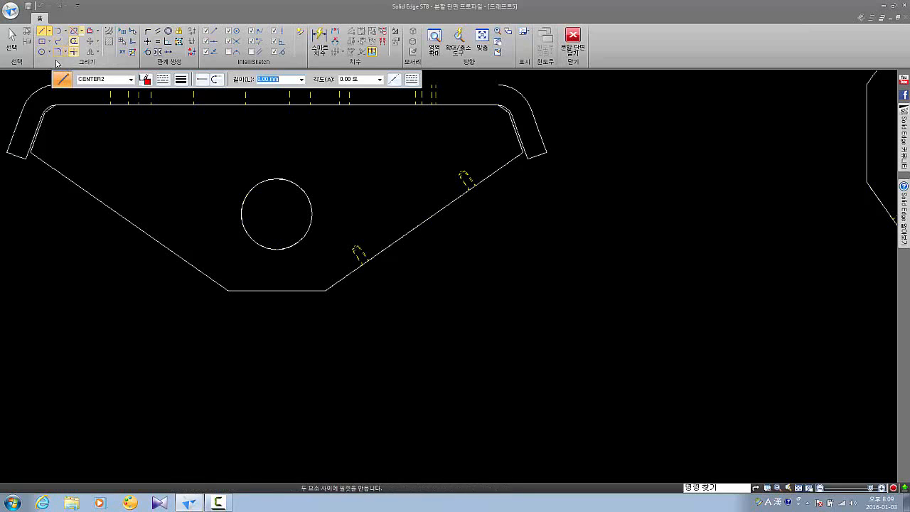
click(41, 53)
click(333, 260)
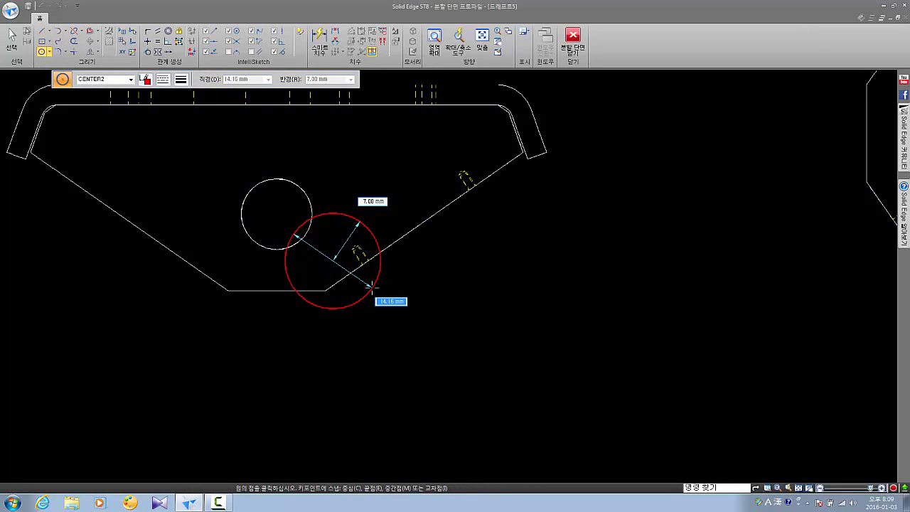
scroll(387, 263, down, 4)
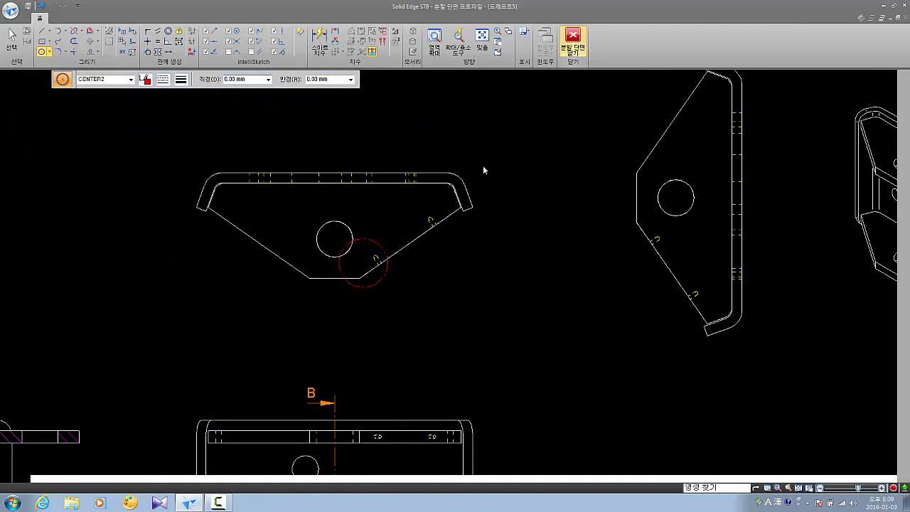
Finish the broken-out section profile and set its depth at the center of the small hole in the front view's upper flange
click(573, 39)
scroll(473, 295, up, 4)
scroll(472, 269, down, 1)
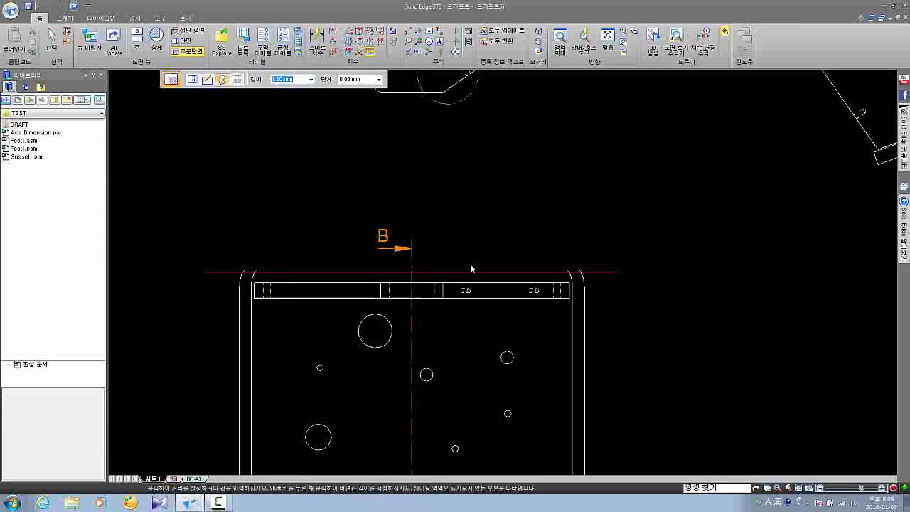
scroll(471, 269, down, 1)
middle_drag(462, 88, 439, 135)
scroll(452, 336, up, 5)
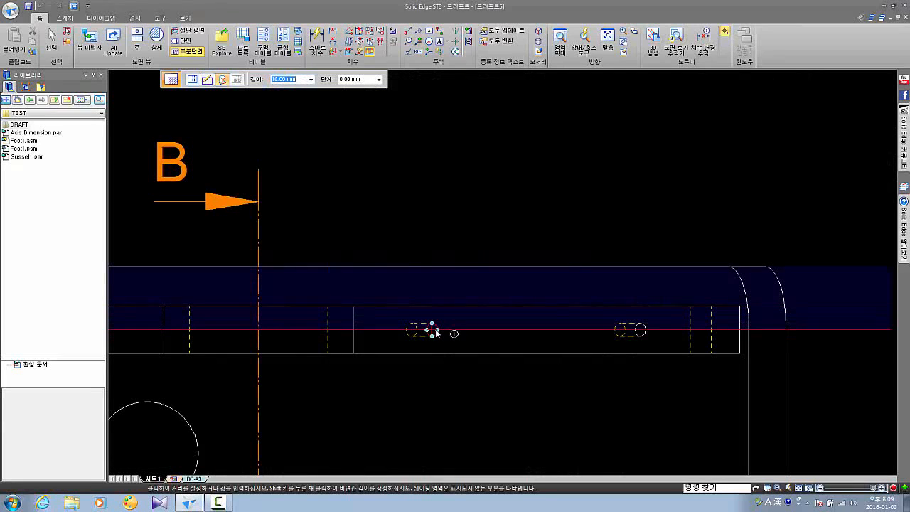
click(436, 333)
scroll(441, 325, down, 5)
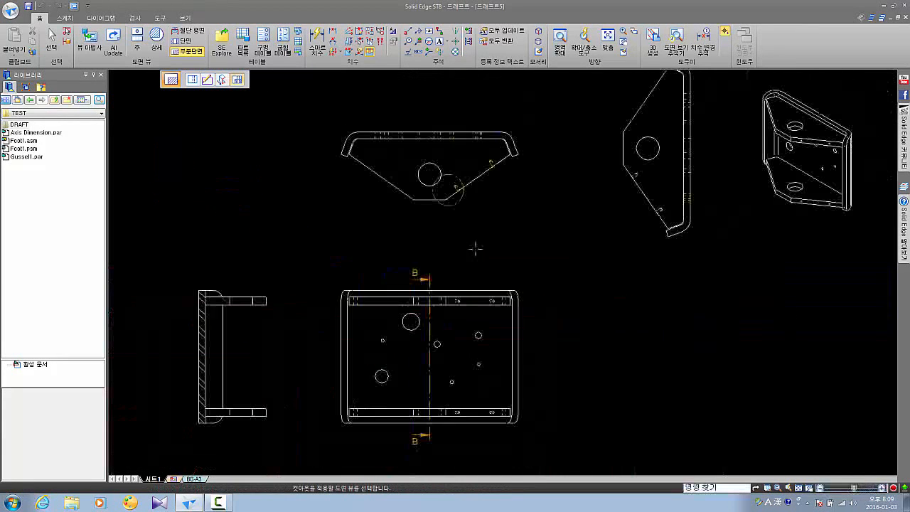
Apply the broken-out section to the isometric view and leave the command
scroll(473, 248, up, 3)
middle_drag(561, 252, 405, 274)
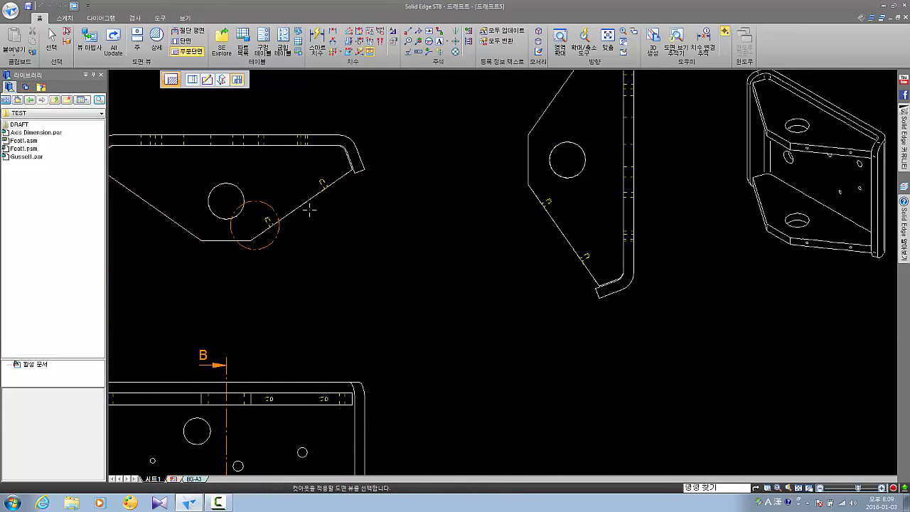
middle_drag(863, 282, 733, 275)
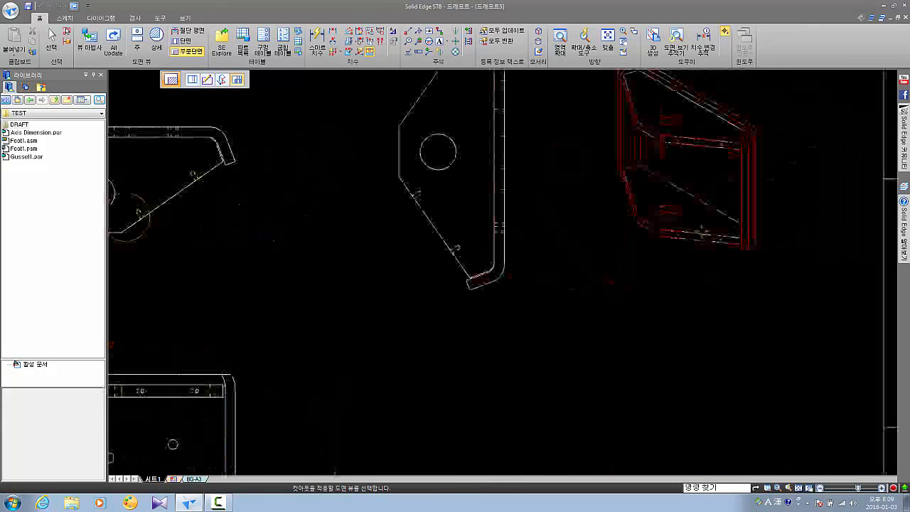
middle_drag(607, 275, 586, 319)
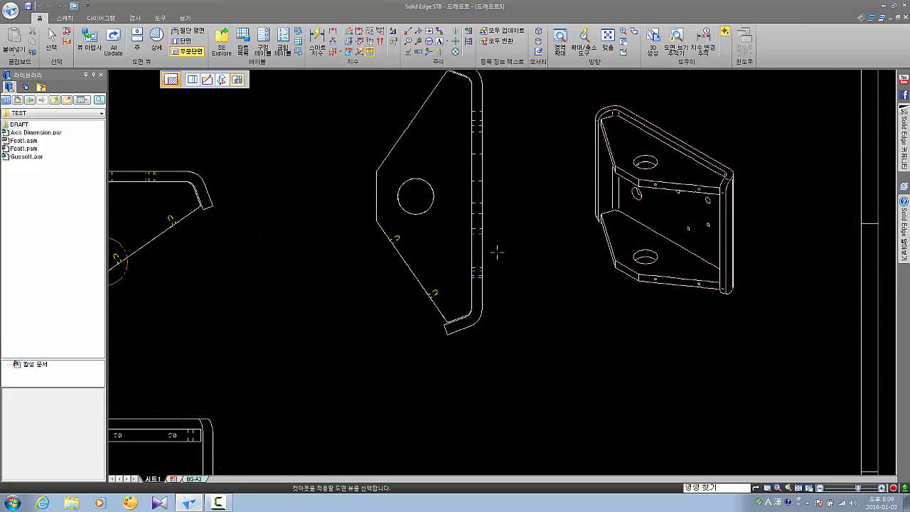
scroll(497, 252, down, 2)
mouse_move(497, 251)
middle_down()
mouse_move(579, 197)
mouse_move(579, 230)
middle_up()
scroll(679, 181, up, 3)
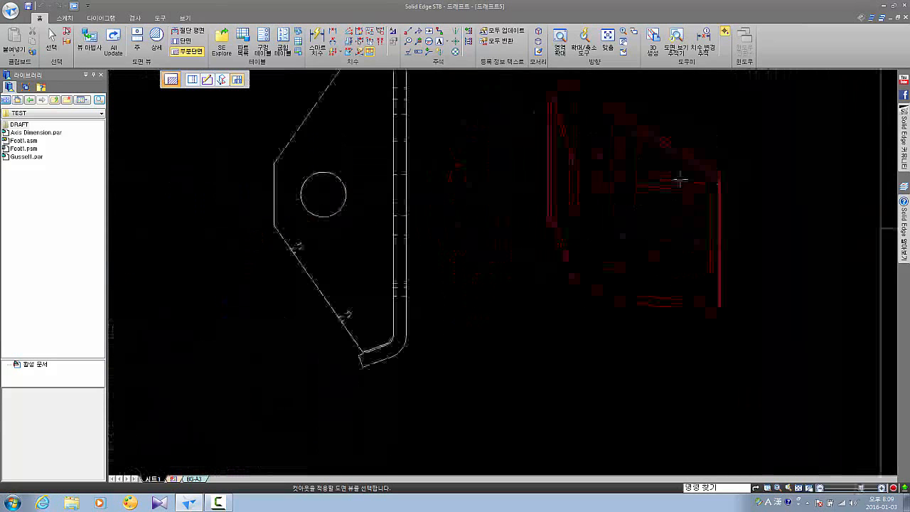
scroll(679, 182, up, 2)
key(Escape)
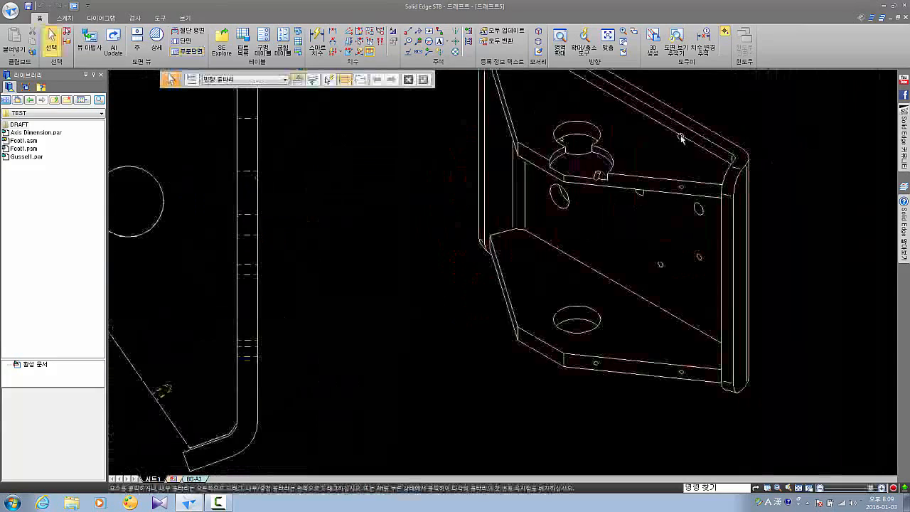
Examine the broken-out cut in the isometric view's upper gusset and compare it with the upper view
scroll(681, 139, up, 3)
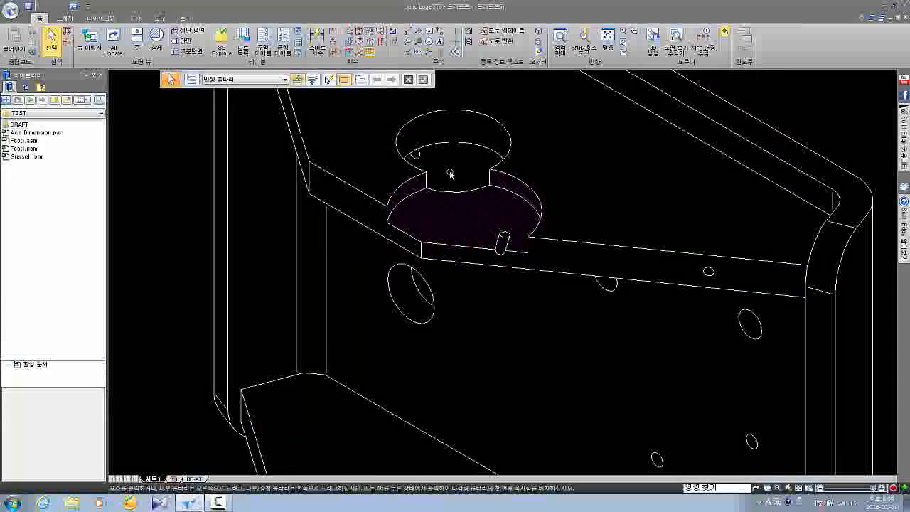
scroll(630, 153, down, 5)
scroll(825, 147, down, 4)
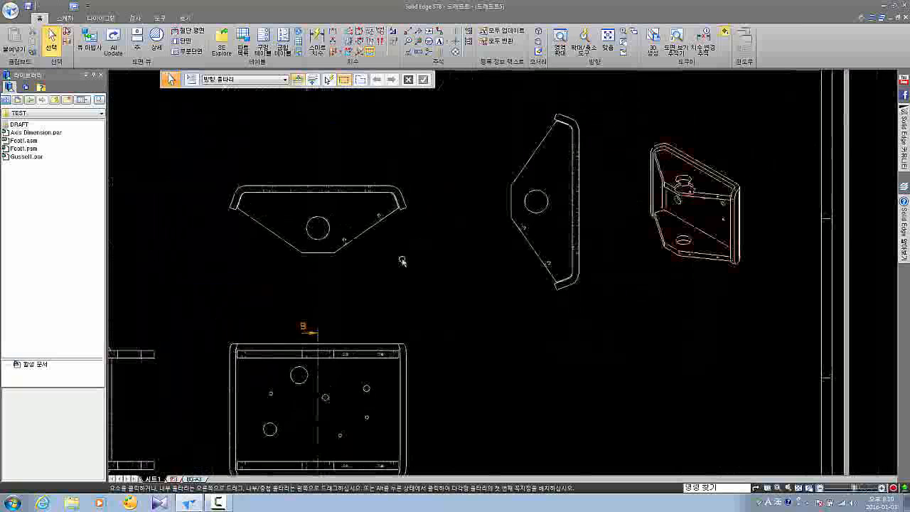
scroll(355, 239, up, 1)
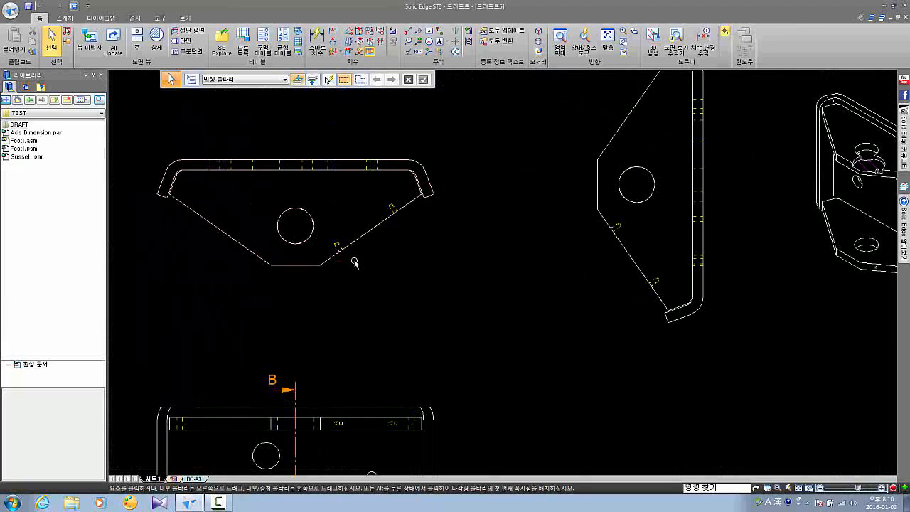
mouse_move(368, 259)
middle_down()
mouse_move(259, 270)
mouse_move(316, 272)
middle_up()
scroll(317, 272, down, 1)
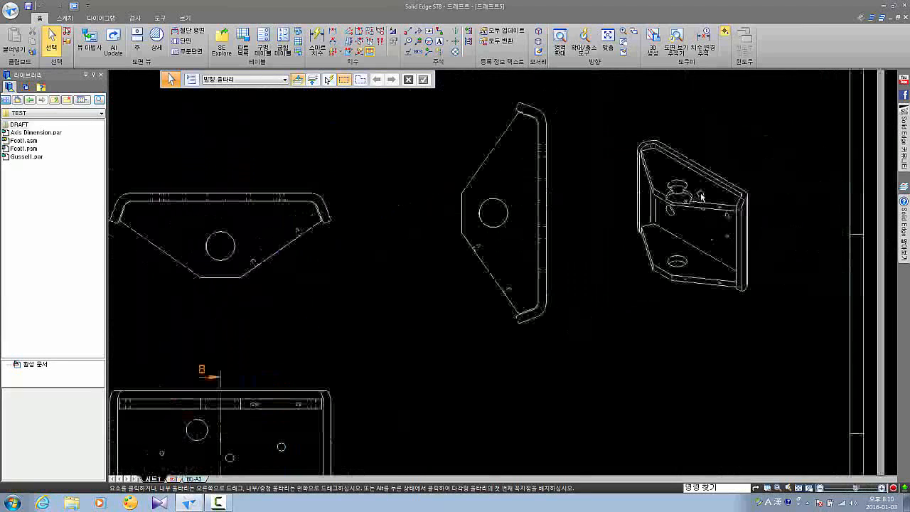
scroll(701, 197, up, 5)
scroll(669, 218, down, 6)
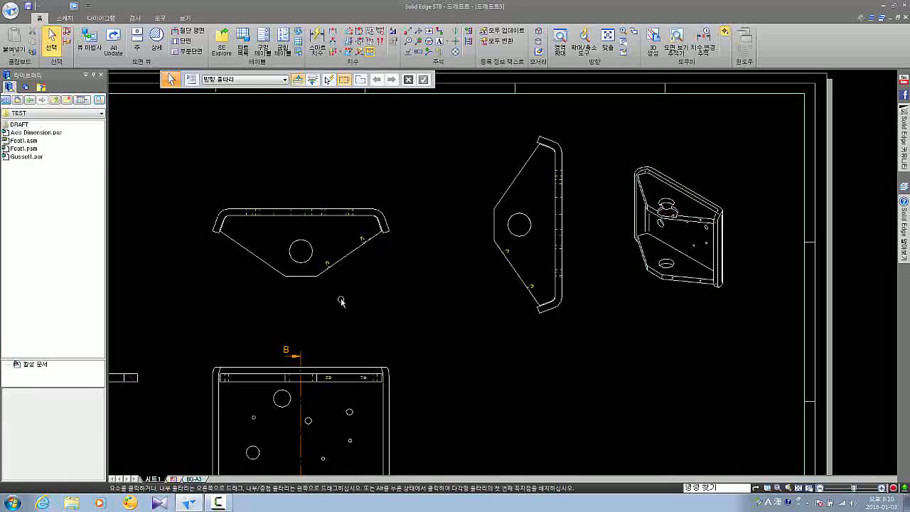
scroll(335, 245, up, 2)
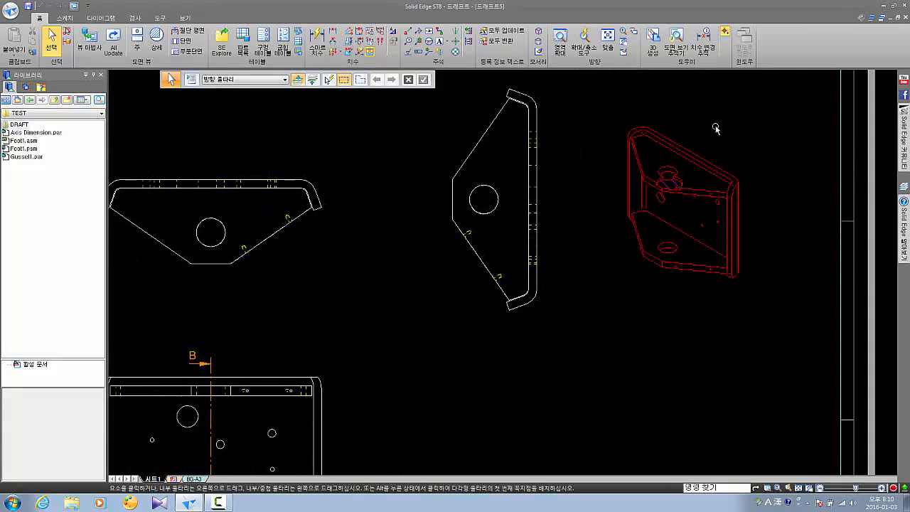
Display the isometric view's broken-out section profile and delete the profile circle on the upper view
click(668, 182)
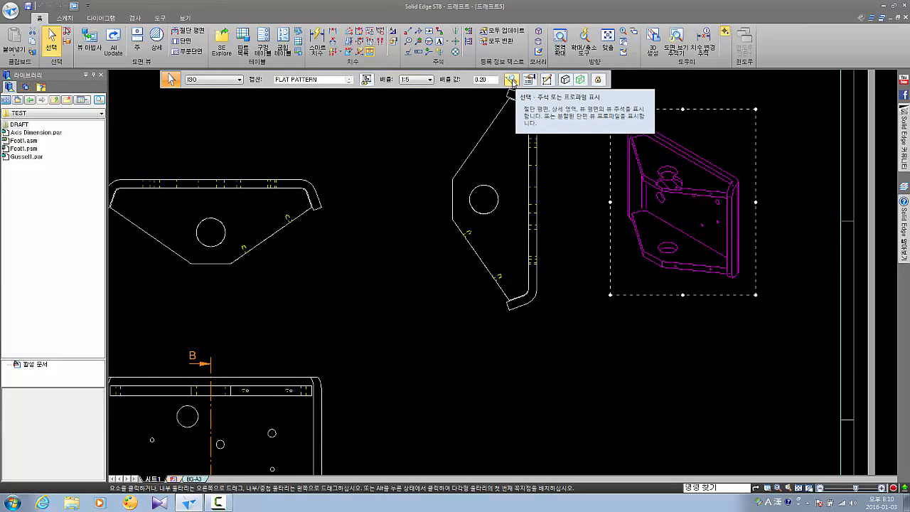
click(369, 183)
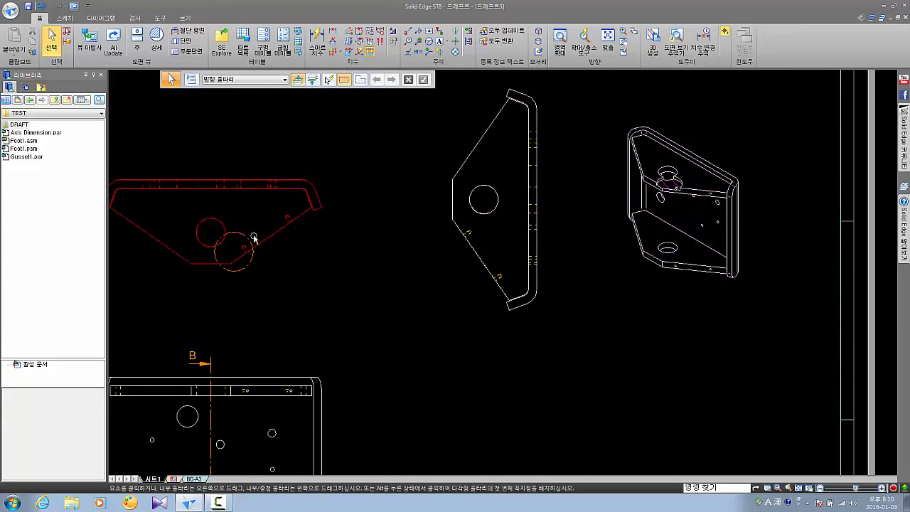
click(240, 269)
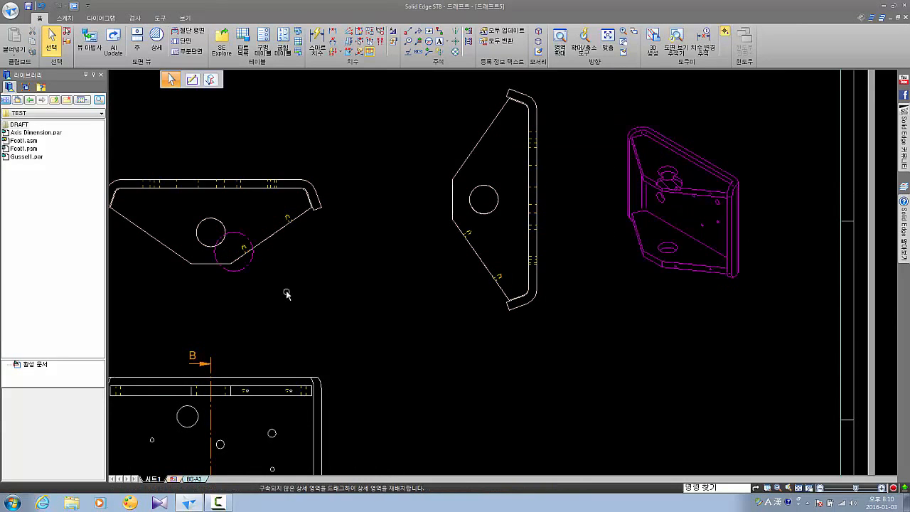
key(Delete)
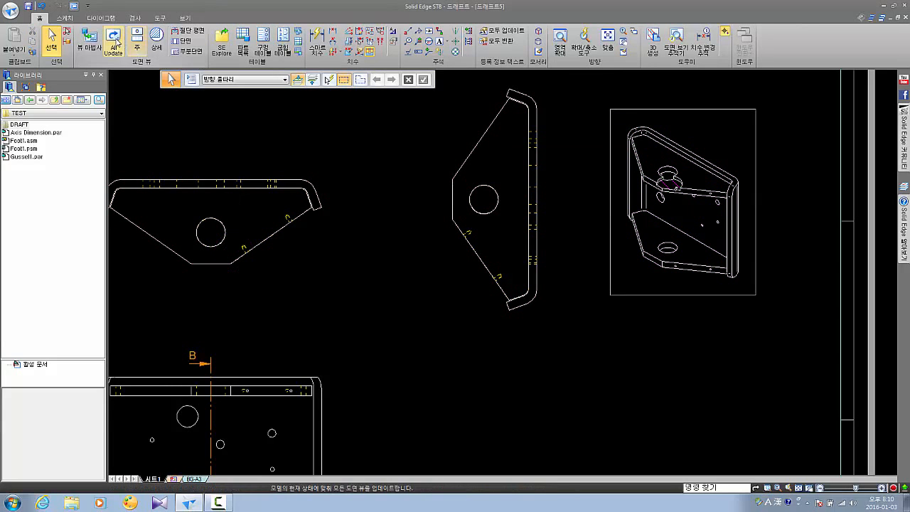
Update all drawing views to remove the broken-out cut from the isometric view
click(116, 44)
scroll(434, 164, down, 2)
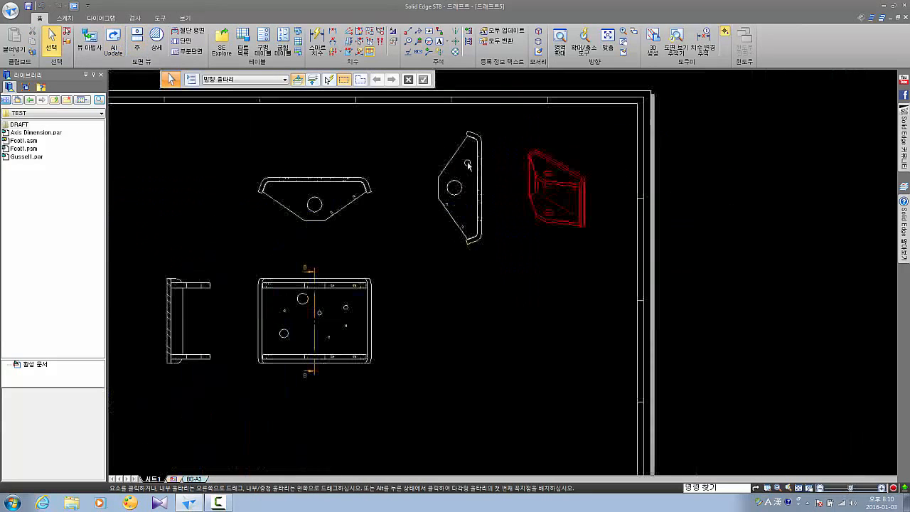
scroll(332, 240, up, 2)
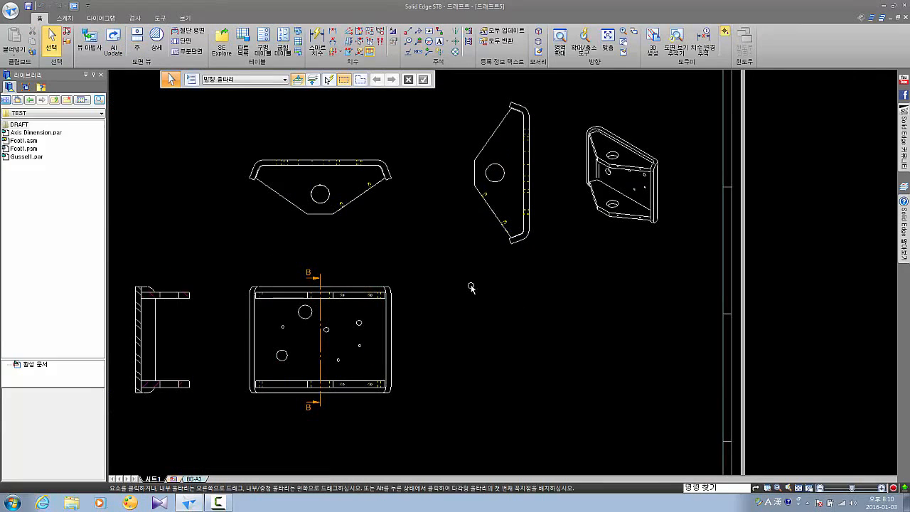
Turn on the caption of the section view so it is labeled SECTION B-B
middle_drag(471, 286, 458, 284)
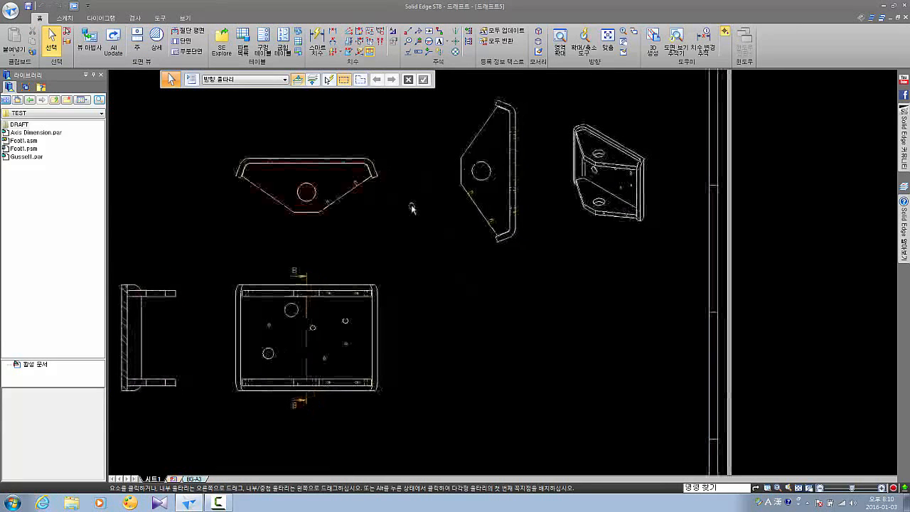
middle_drag(412, 208, 403, 215)
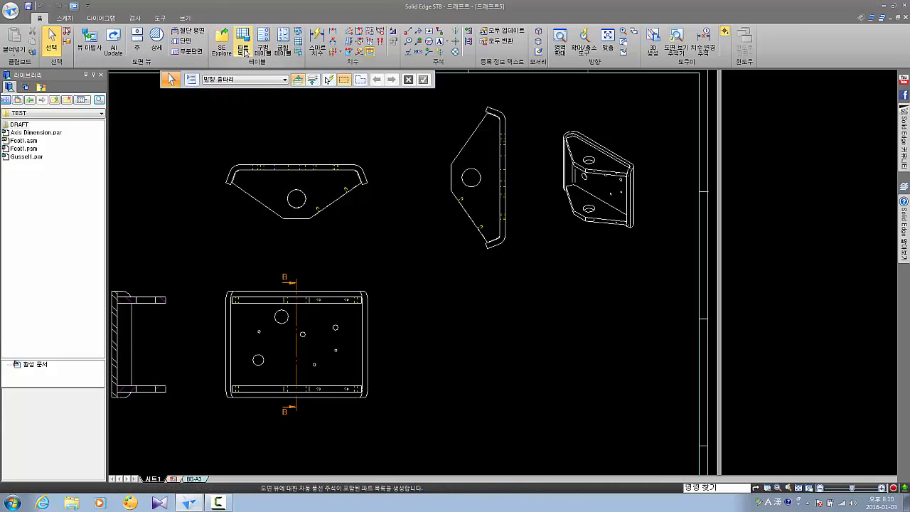
scroll(437, 275, down, 1)
middle_drag(305, 208, 328, 214)
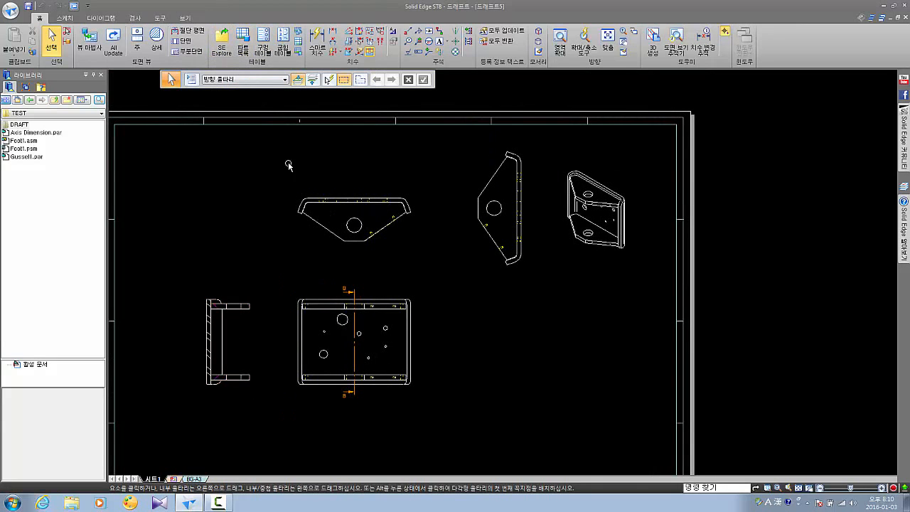
scroll(230, 336, up, 3)
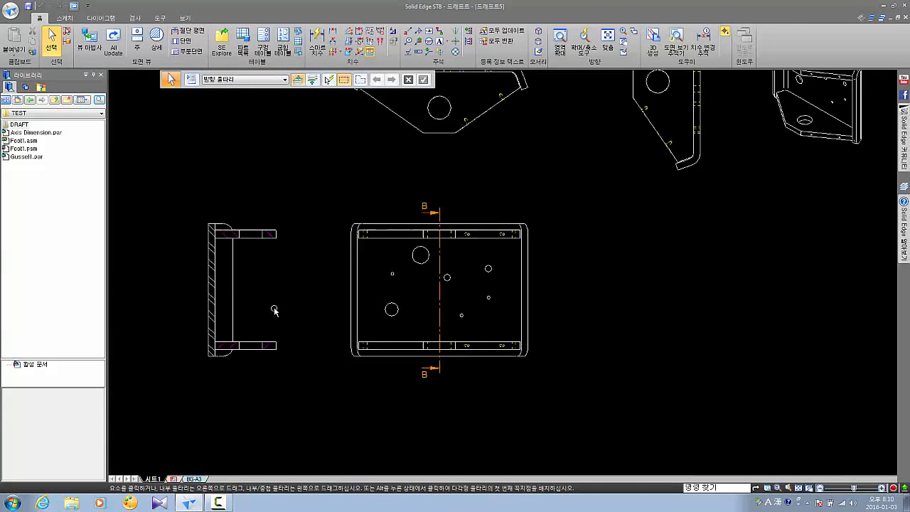
click(244, 230)
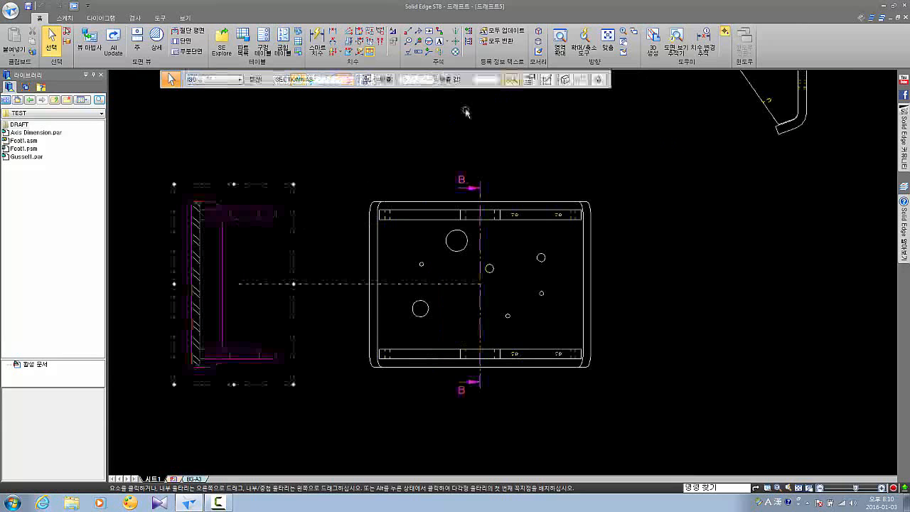
click(366, 78)
click(404, 94)
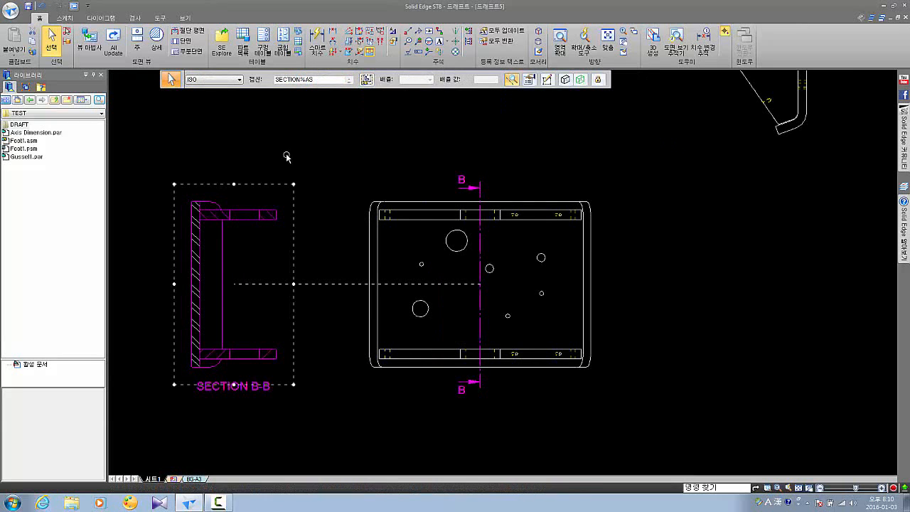
click(287, 156)
Move the SECTION B-B caption down to just below the section view's frame
middle_drag(255, 366, 392, 288)
click(354, 308)
drag(355, 308, 350, 321)
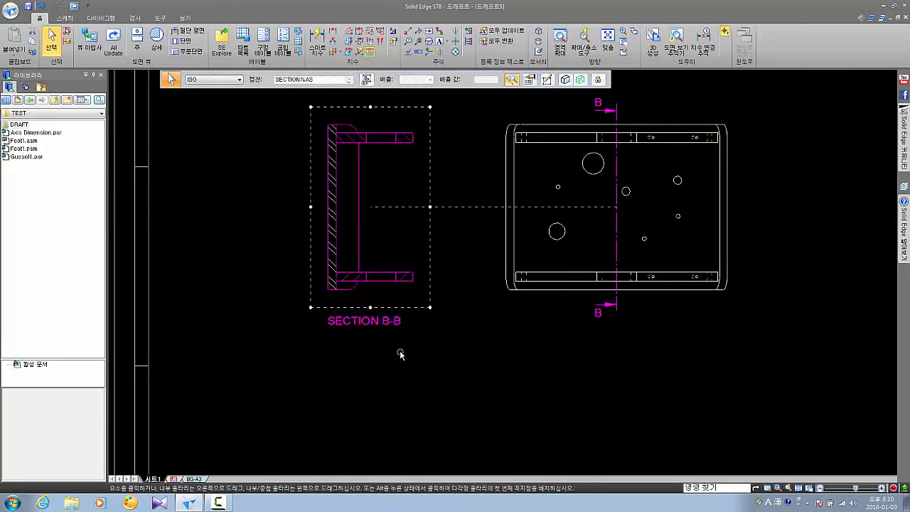
scroll(400, 353, down, 3)
click(418, 334)
scroll(390, 278, up, 2)
click(377, 238)
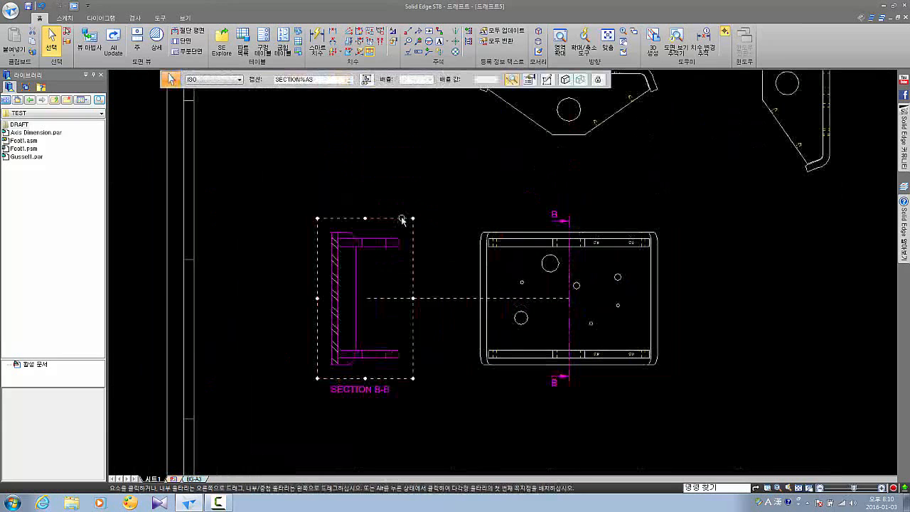
scroll(403, 199, down, 3)
click(315, 221)
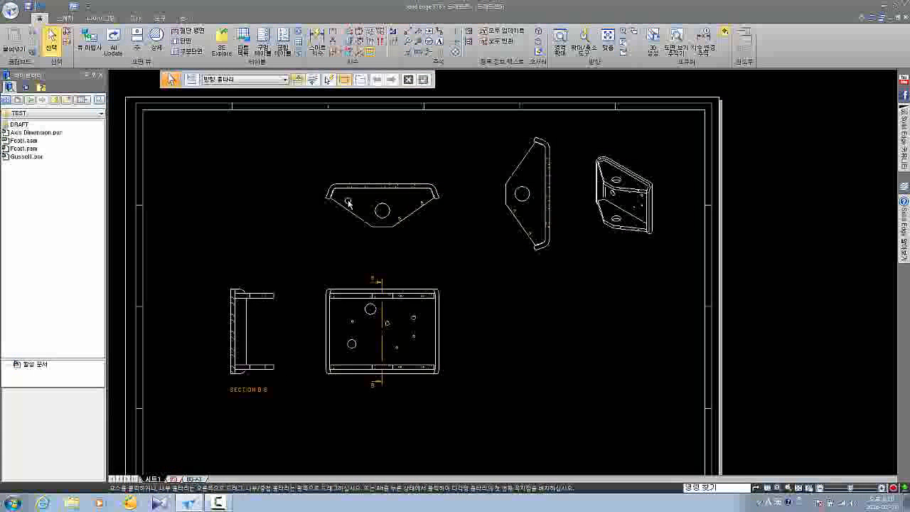
Start a parts list from the isometric view with placing the list on the sheet turned on
click(242, 41)
middle_drag(439, 220, 382, 230)
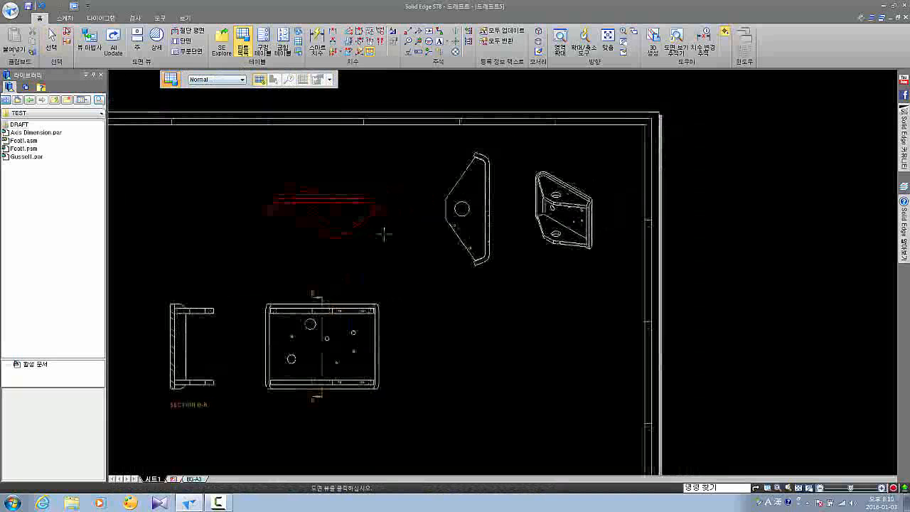
click(552, 197)
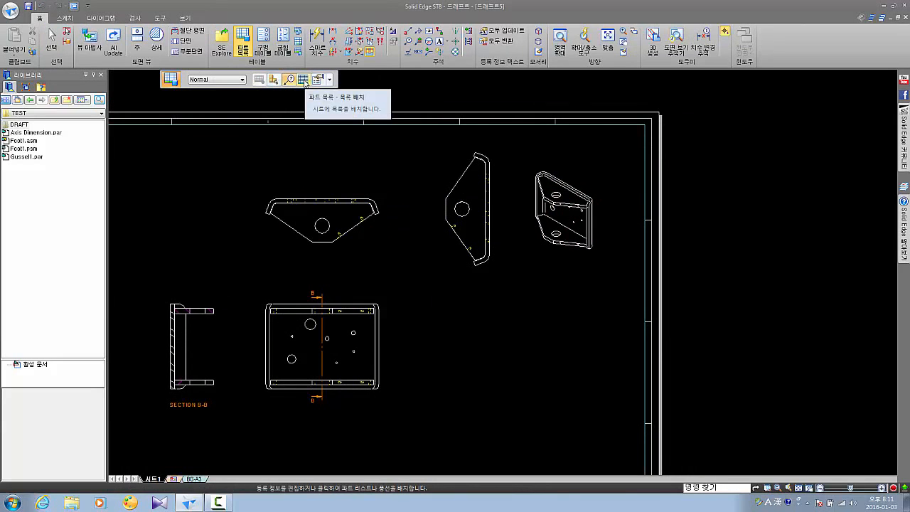
click(304, 80)
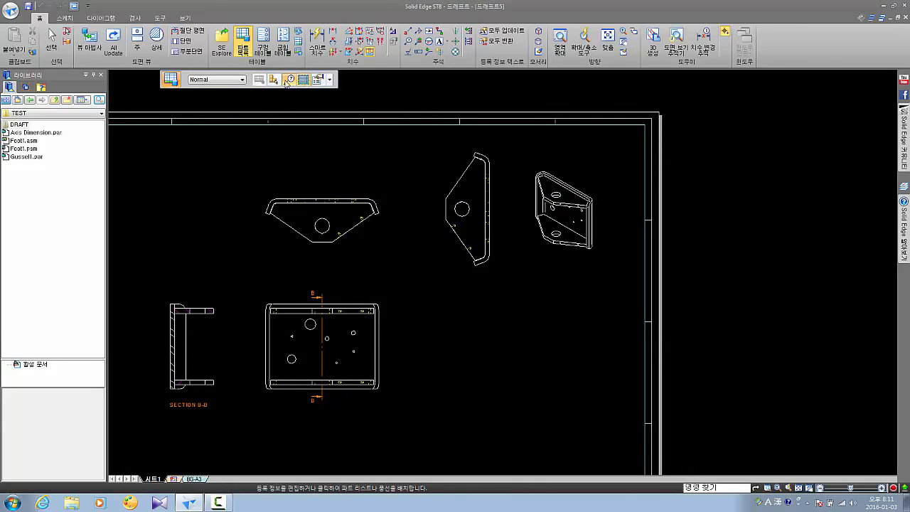
Load the saved All Part List settings in the parts list properties and save them over the existing set
click(318, 81)
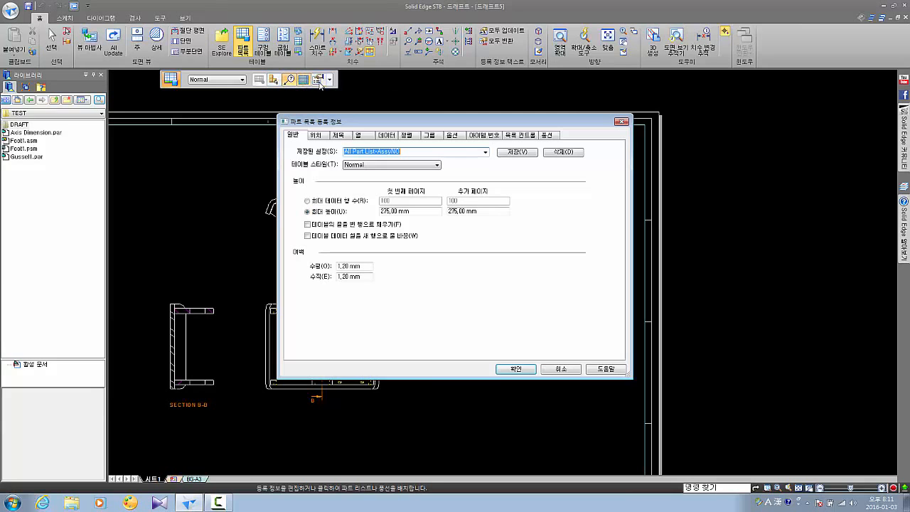
click(486, 155)
click(401, 163)
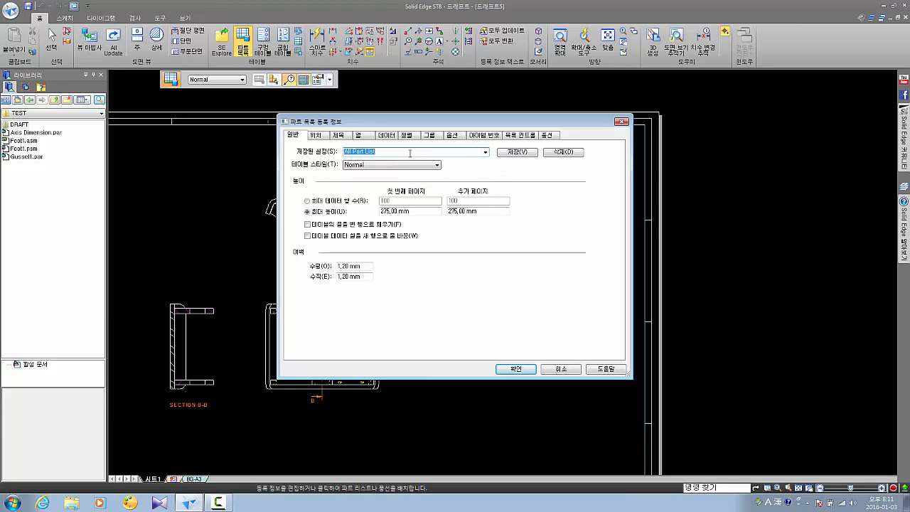
click(511, 154)
click(463, 267)
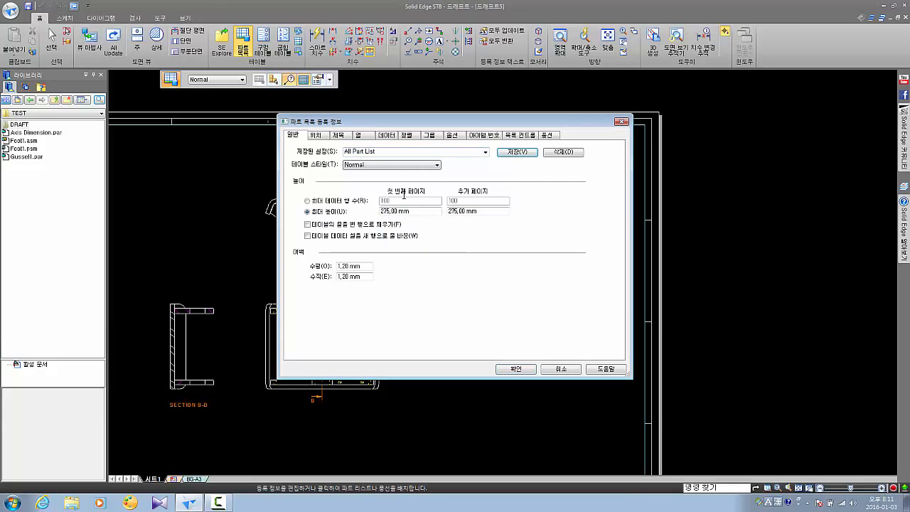
Review the parts list's location, title, column, item number, list control and balloon settings
click(315, 135)
click(339, 135)
click(360, 136)
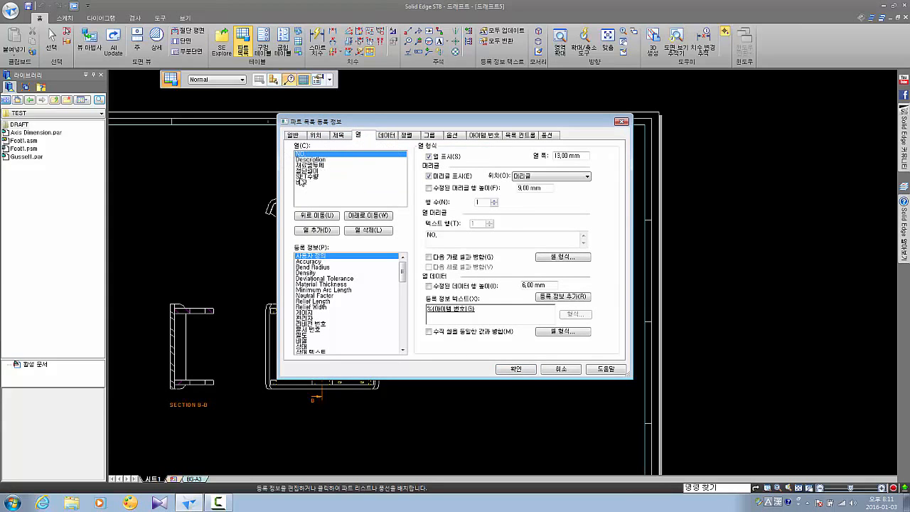
click(488, 136)
click(510, 136)
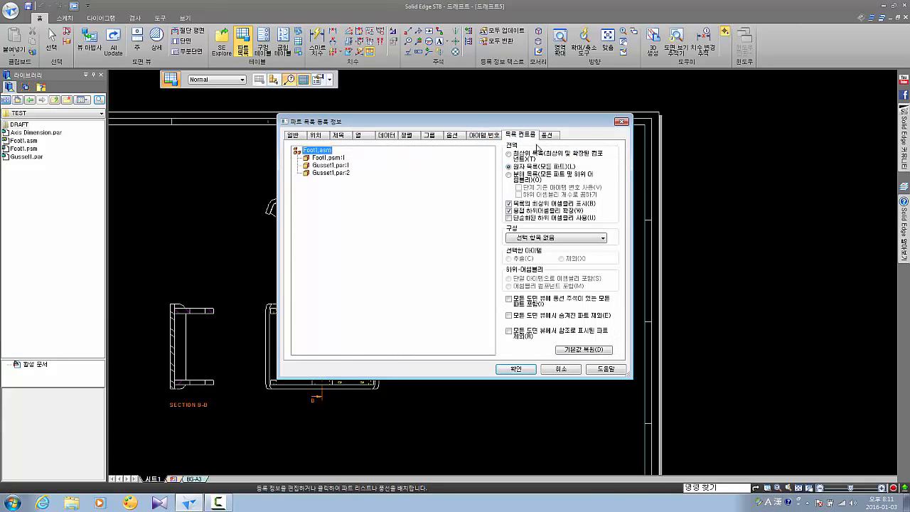
click(547, 135)
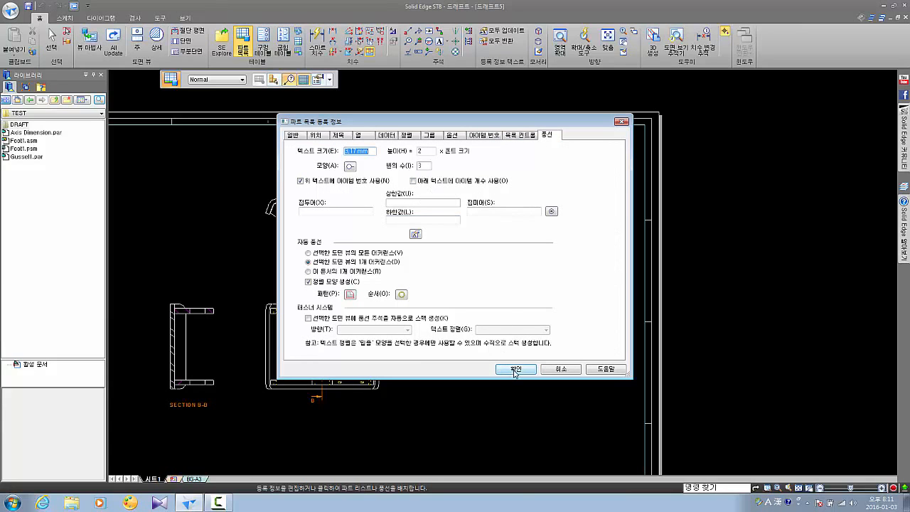
Overwrite the saved All Part List settings again and place the parts list in the sheet's upper-left corner
click(313, 135)
click(300, 135)
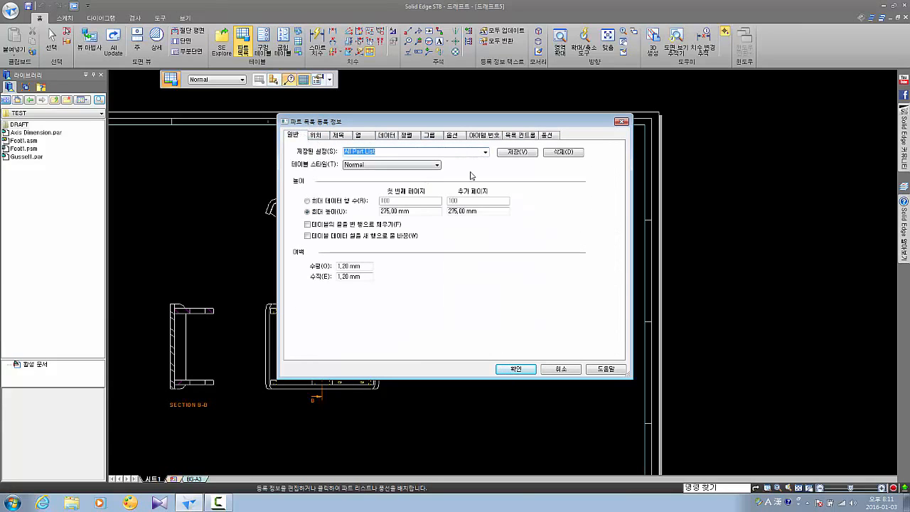
click(500, 158)
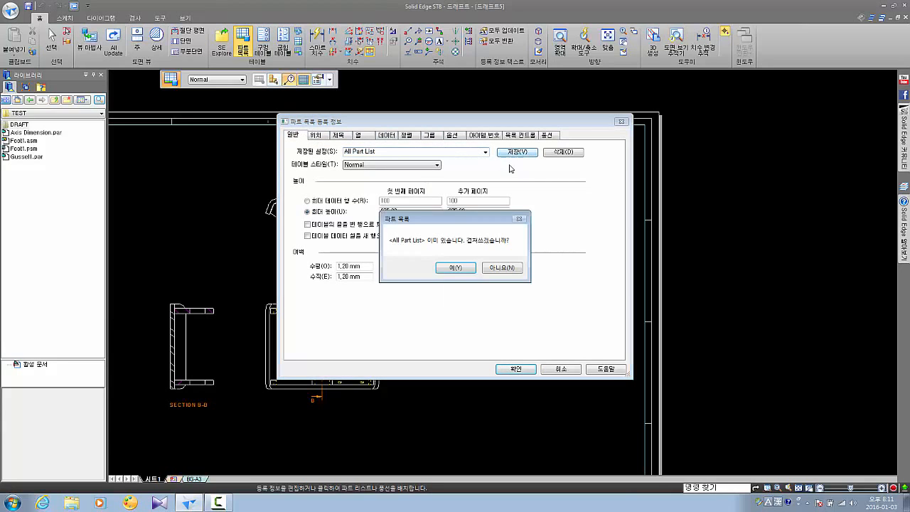
click(450, 277)
click(517, 369)
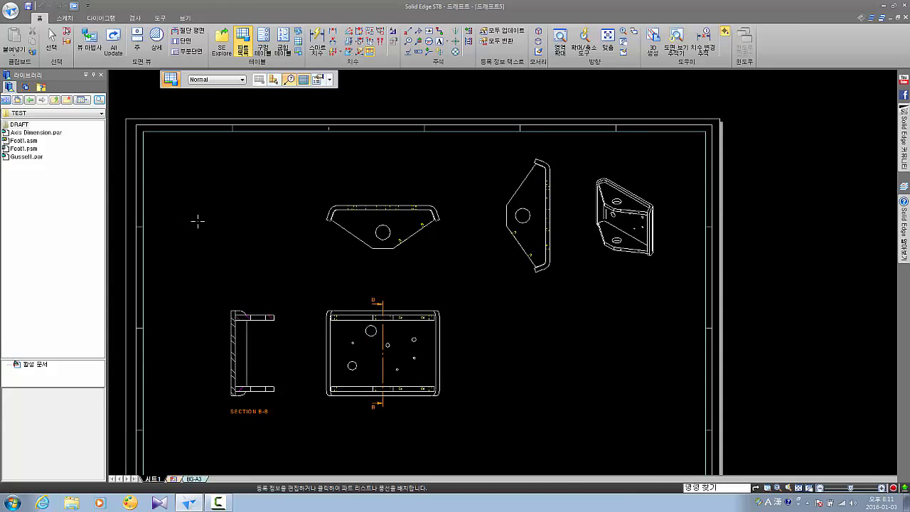
click(197, 221)
drag(256, 193, 219, 156)
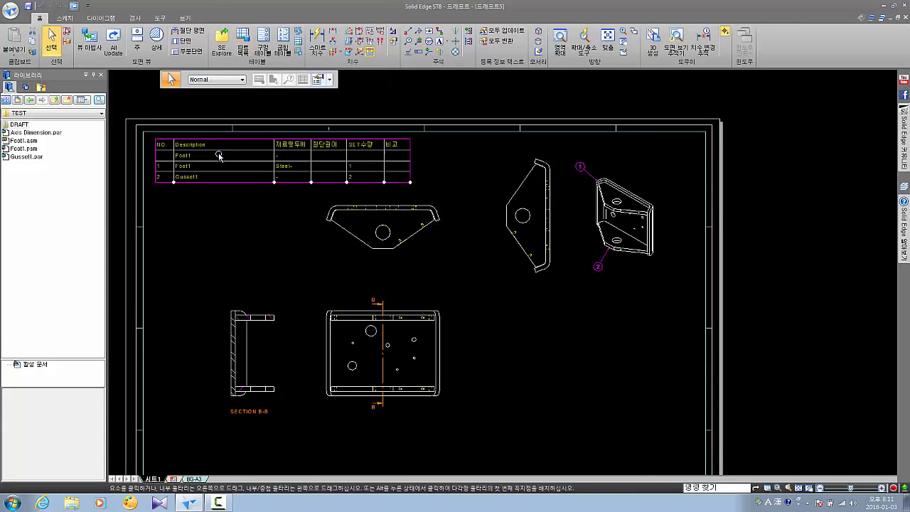
Examine the balloons on the isometric view and the matching item rows and SET quantities in the parts list
click(622, 337)
scroll(603, 192, up, 3)
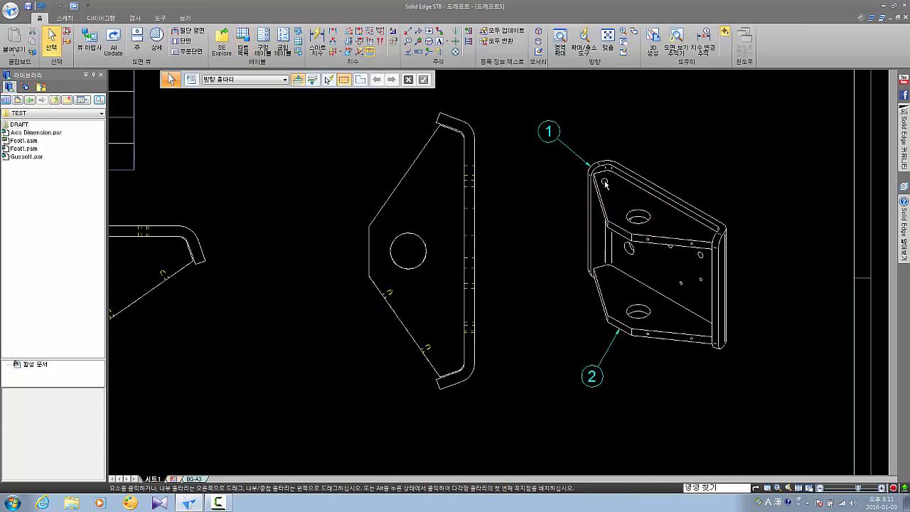
scroll(608, 324, down, 2)
middle_drag(298, 270, 469, 276)
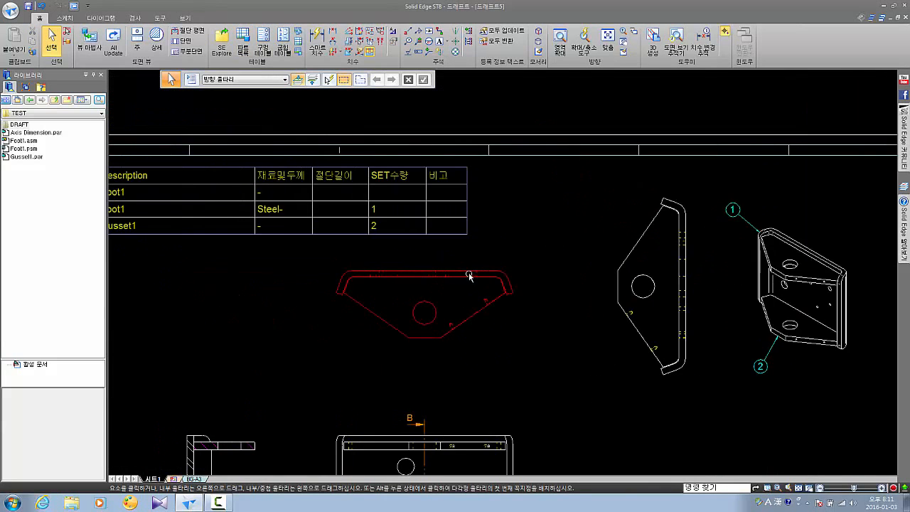
scroll(338, 205, up, 1)
middle_drag(249, 226, 456, 239)
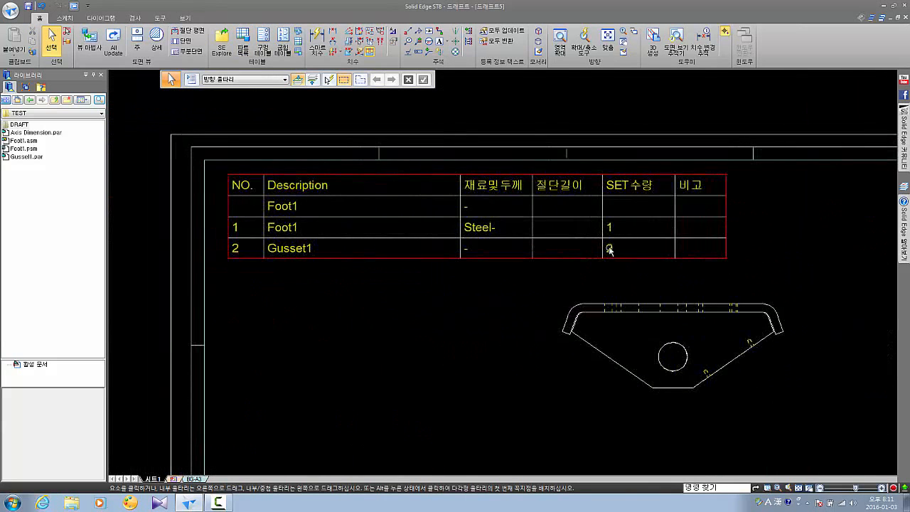
middle_drag(607, 249, 566, 274)
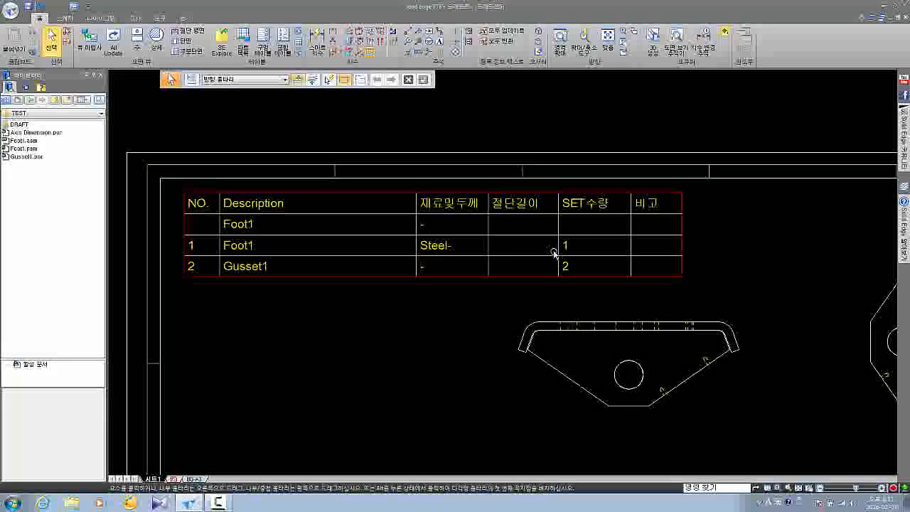
click(415, 202)
drag(417, 274, 328, 320)
click(350, 335)
scroll(349, 335, down, 3)
middle_drag(410, 347, 242, 207)
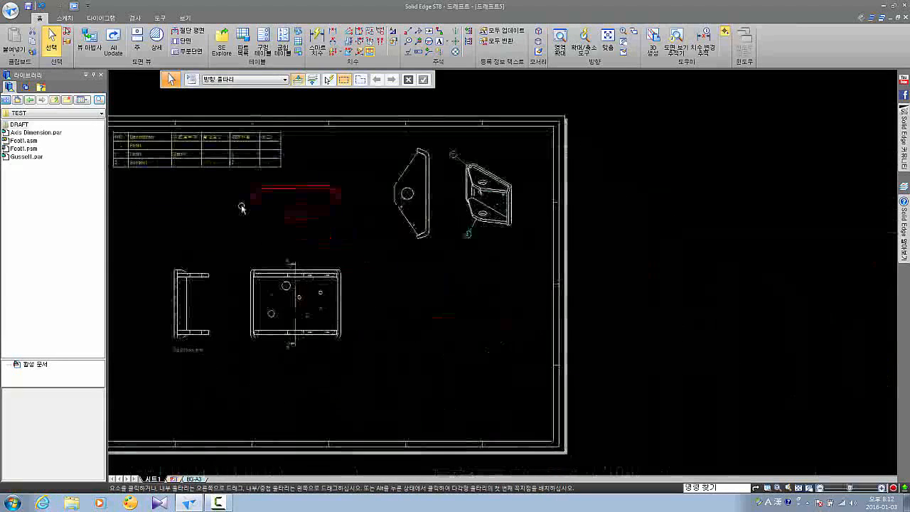
mouse_move(425, 292)
middle_down()
mouse_move(443, 326)
mouse_move(462, 305)
mouse_move(521, 315)
middle_up()
scroll(322, 169, up, 3)
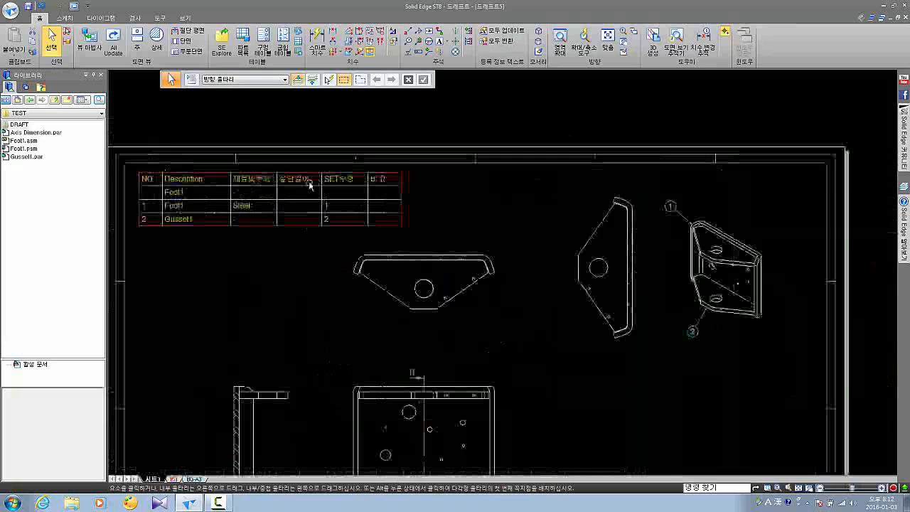
middle_drag(290, 194, 348, 199)
scroll(356, 201, down, 1)
Apply the saved Assy PartList settings to the placed parts list
click(356, 202)
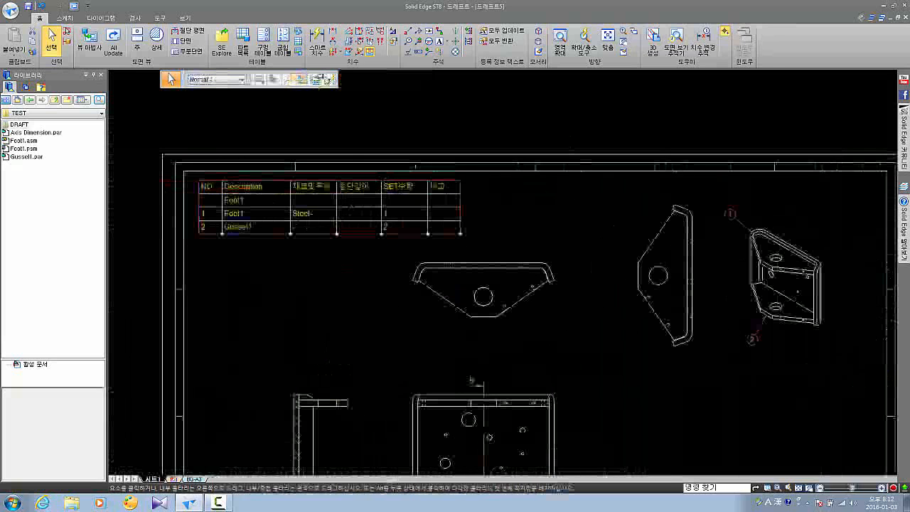
click(329, 79)
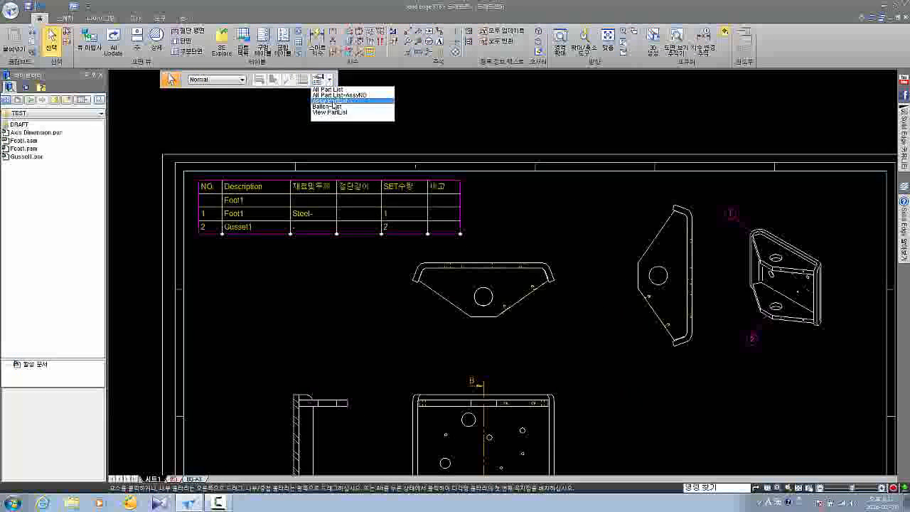
click(331, 100)
click(325, 79)
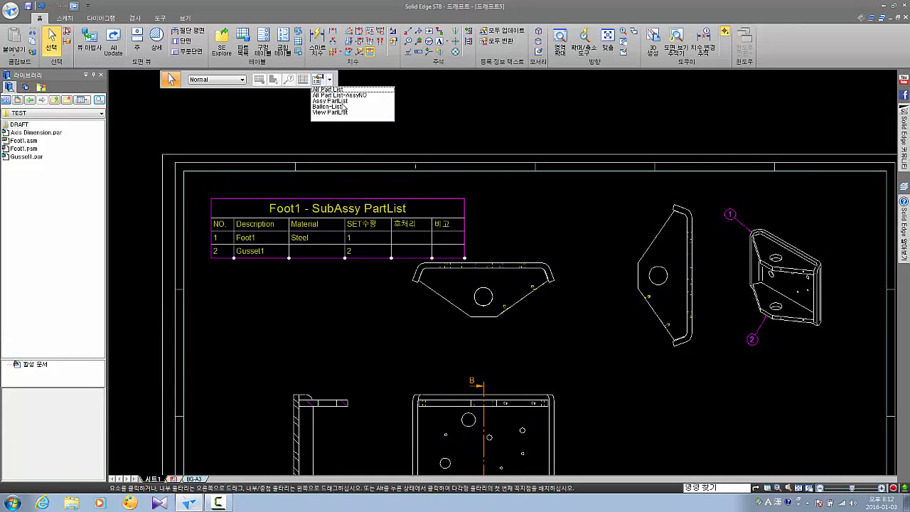
click(326, 104)
Move the parts list closer to the upper-left corner of the sheet border
middle_drag(356, 190, 411, 192)
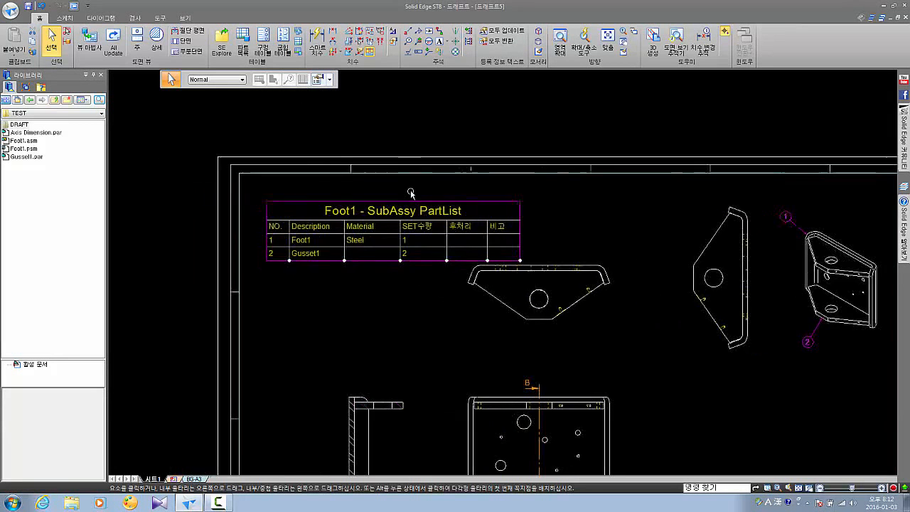
scroll(381, 197, up, 1)
click(365, 202)
scroll(498, 207, down, 2)
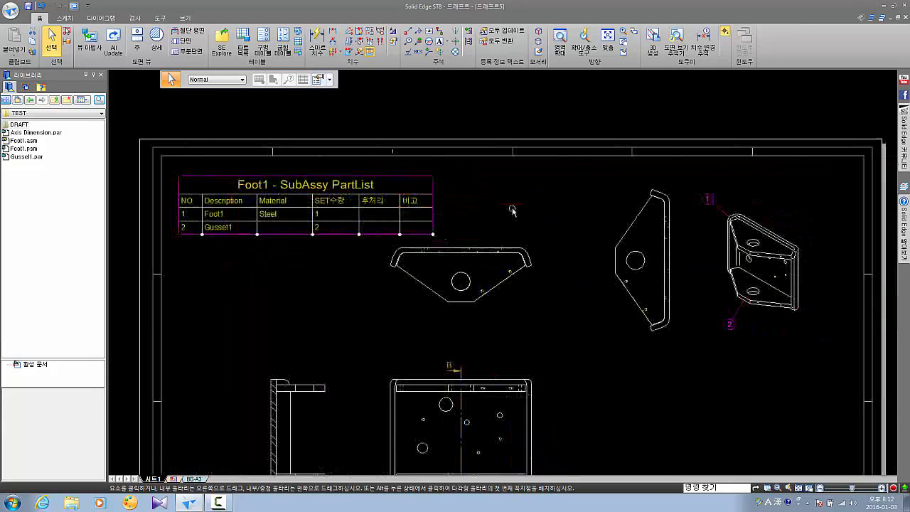
scroll(522, 209, down, 1)
middle_drag(528, 214, 478, 203)
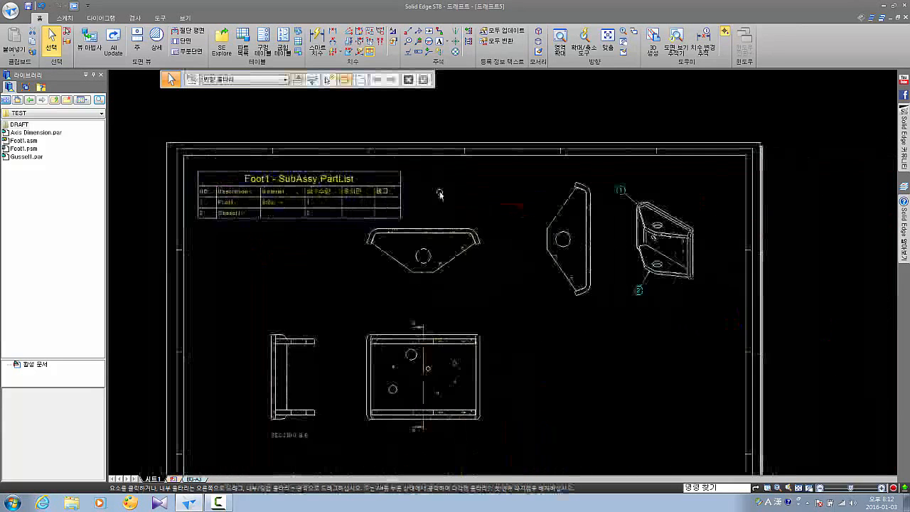
click(378, 172)
Move the upper orthographic view slightly down, away from the parts list
click(542, 194)
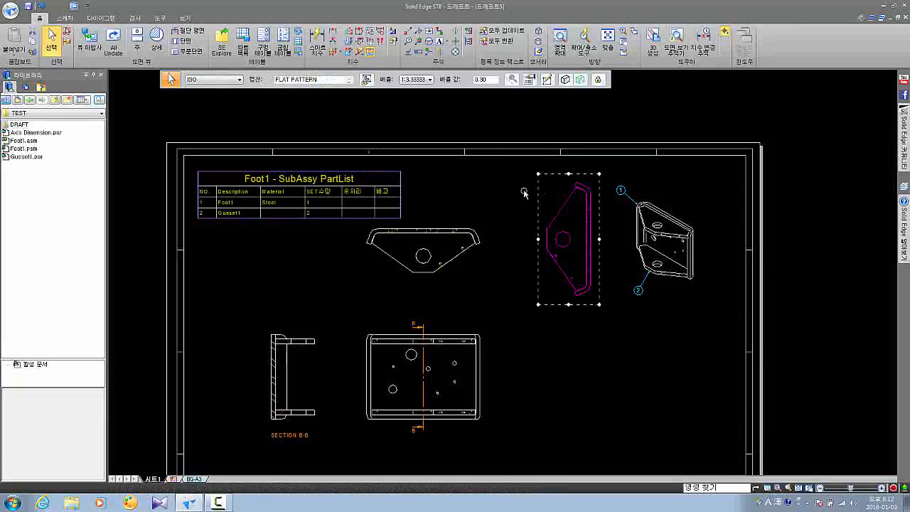
scroll(493, 248, down, 2)
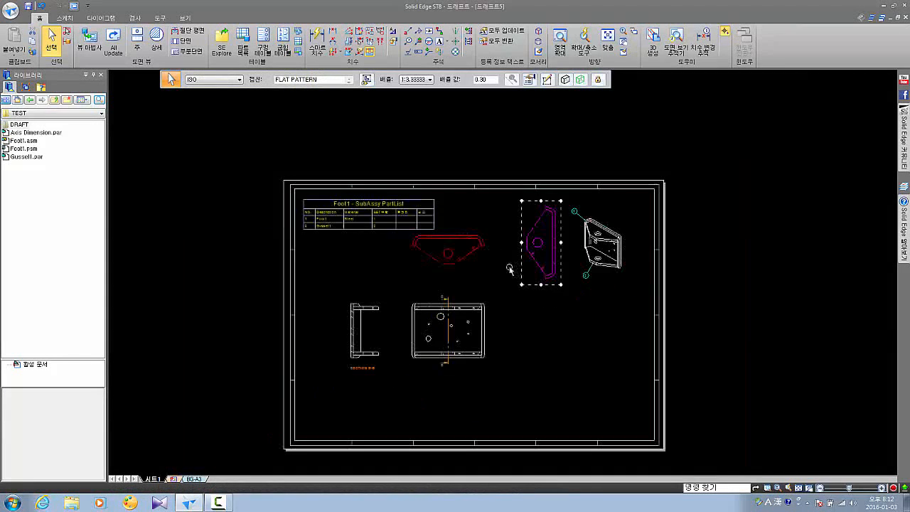
middle_drag(534, 273, 505, 266)
scroll(505, 265, up, 1)
click(490, 318)
click(430, 236)
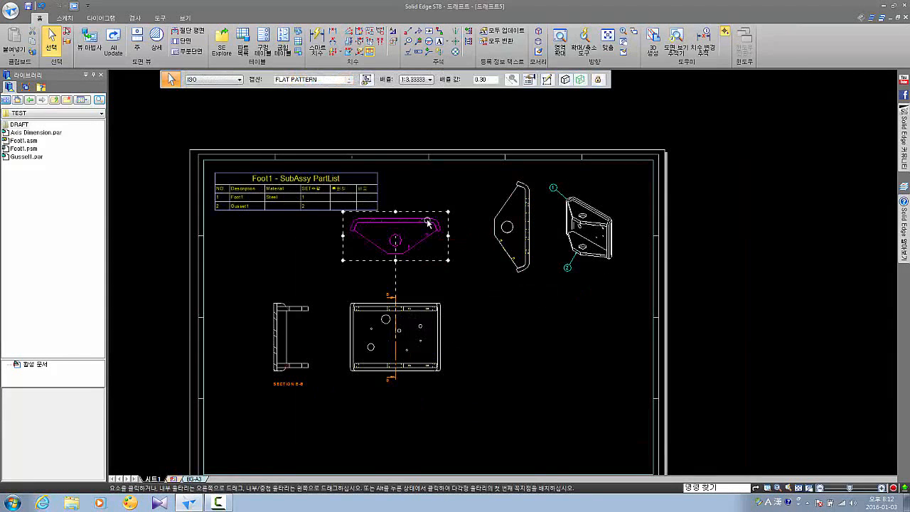
Delete the side view next to the isometric view and the SECTION B-B view
click(514, 208)
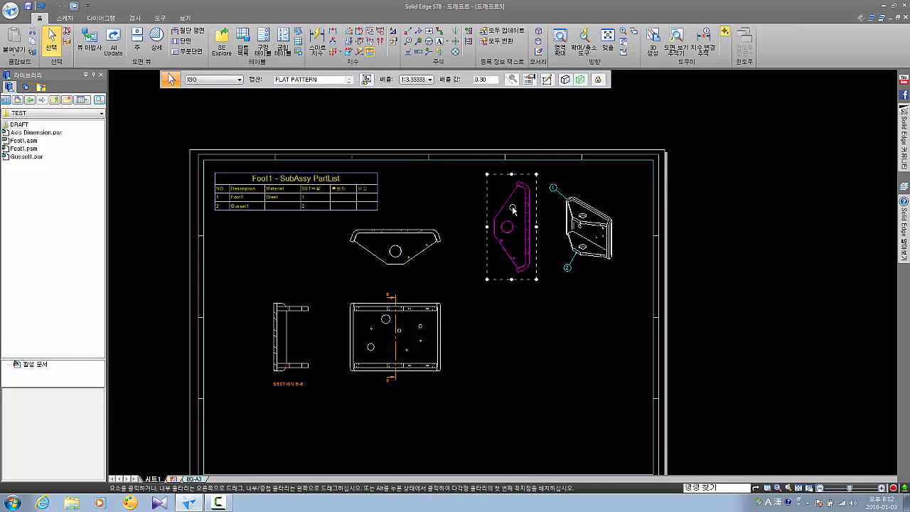
key(Delete)
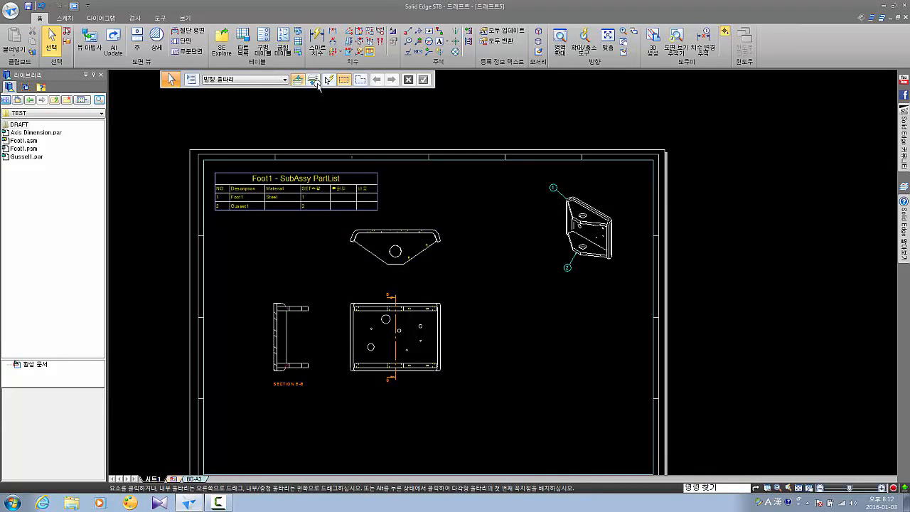
scroll(417, 305, up, 2)
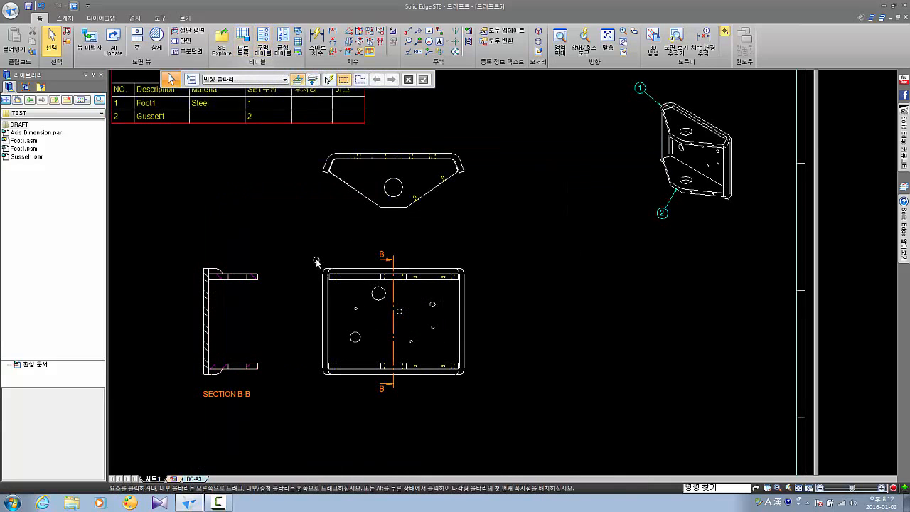
middle_drag(301, 234, 326, 240)
click(279, 281)
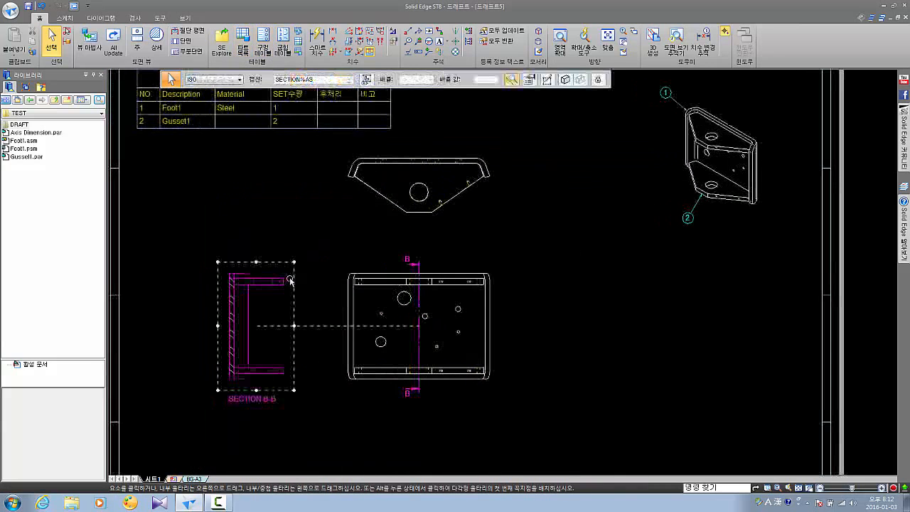
key(Delete)
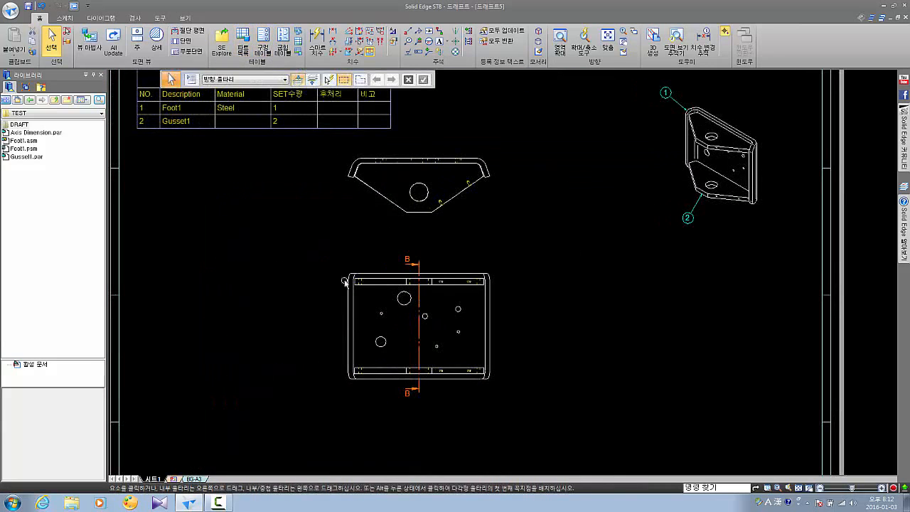
Delete the upper orthographic view and the B-B cutting plane line from the remaining plan view
click(391, 206)
key(Delete)
click(414, 266)
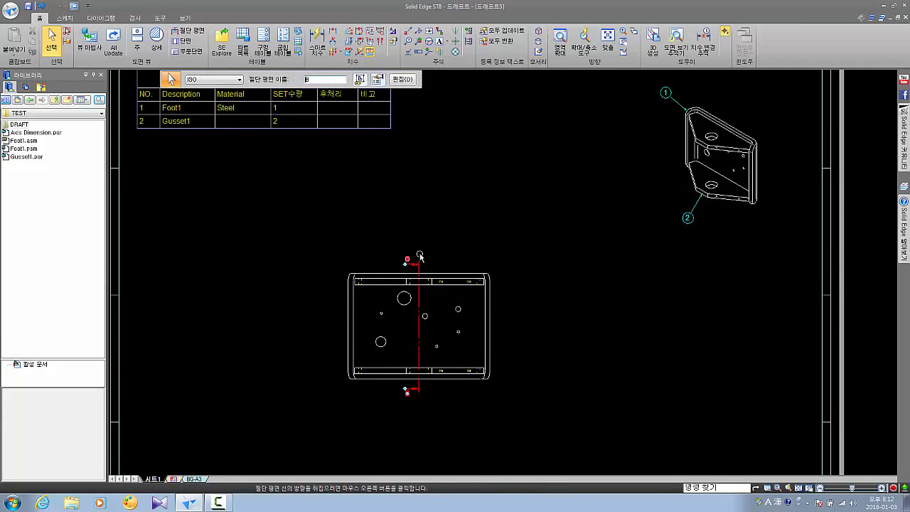
key(Delete)
Start a hole table and set its X and Y origins on the plan view's left and lower outer edges
middle_drag(428, 267, 411, 220)
scroll(397, 281, up, 1)
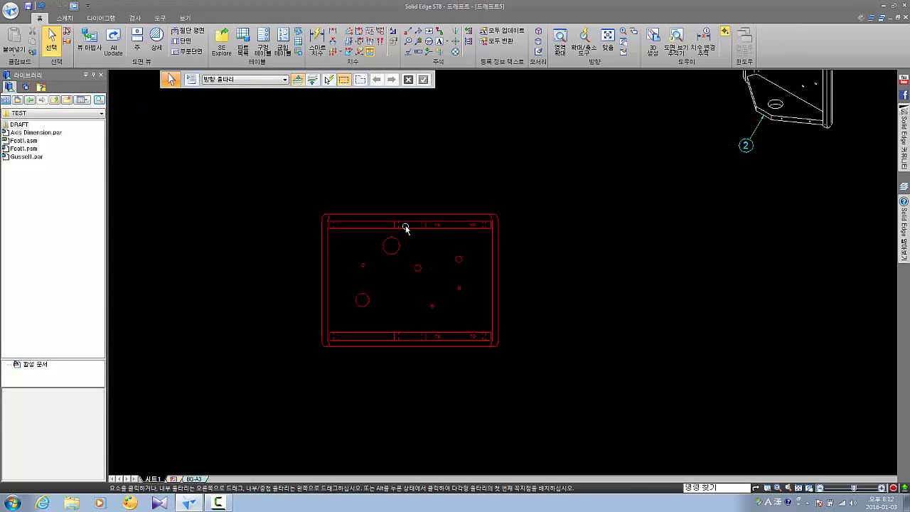
click(263, 44)
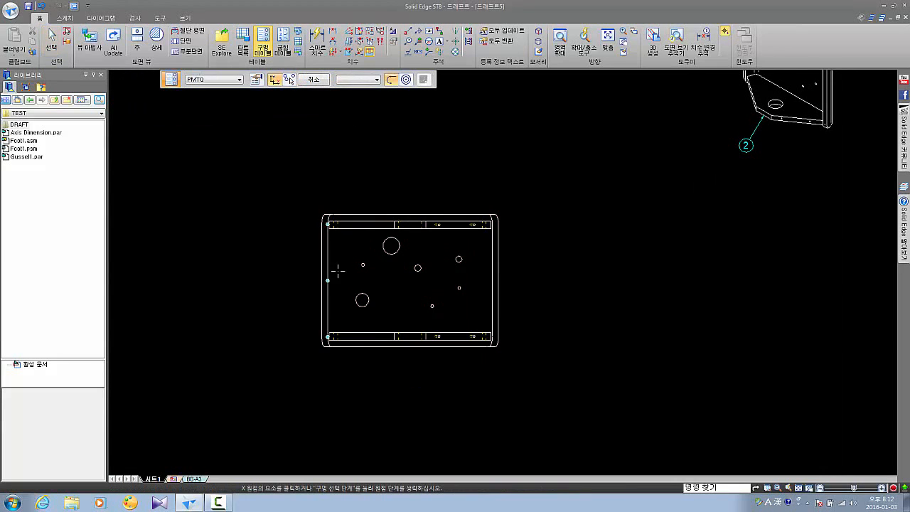
scroll(367, 245, up, 1)
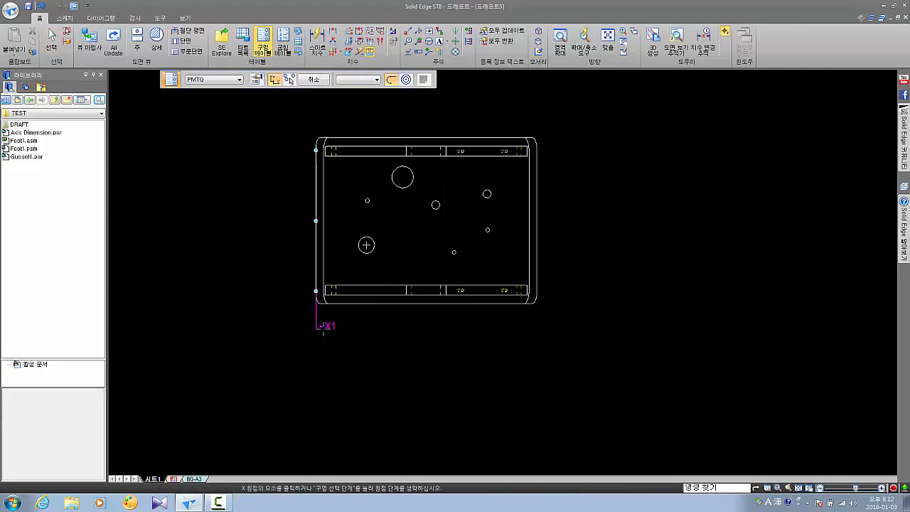
click(334, 334)
scroll(327, 306, up, 5)
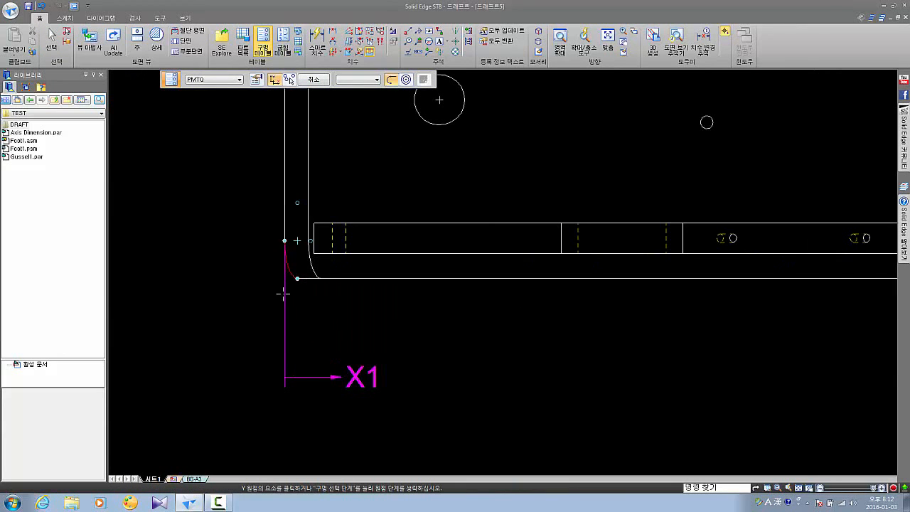
middle_drag(326, 300, 372, 354)
click(354, 334)
scroll(351, 338, down, 2)
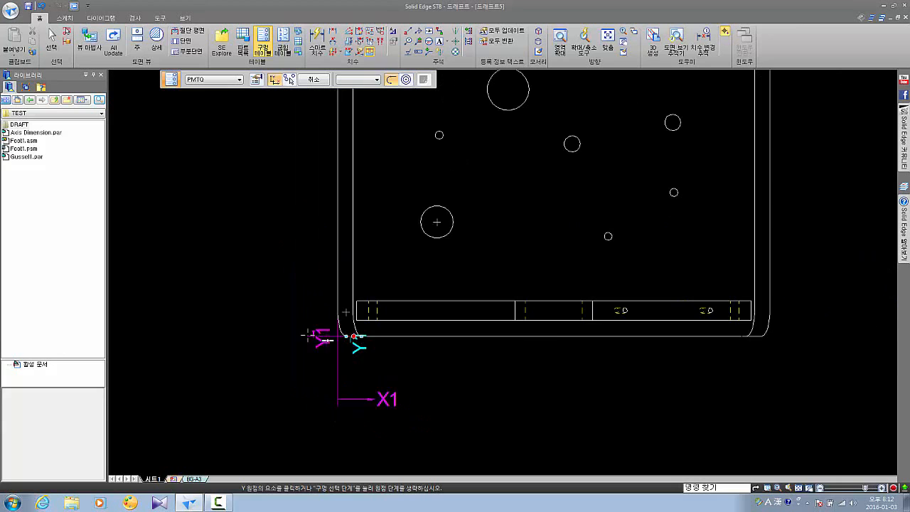
click(292, 286)
scroll(355, 337, up, 2)
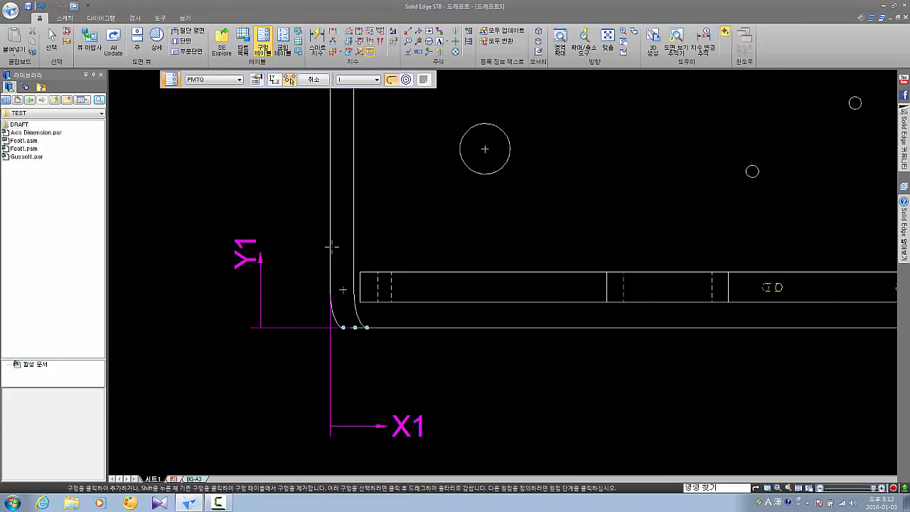
Include every hole within the plan view in the hole table and generate the table with its hole labels
scroll(427, 421, down, 4)
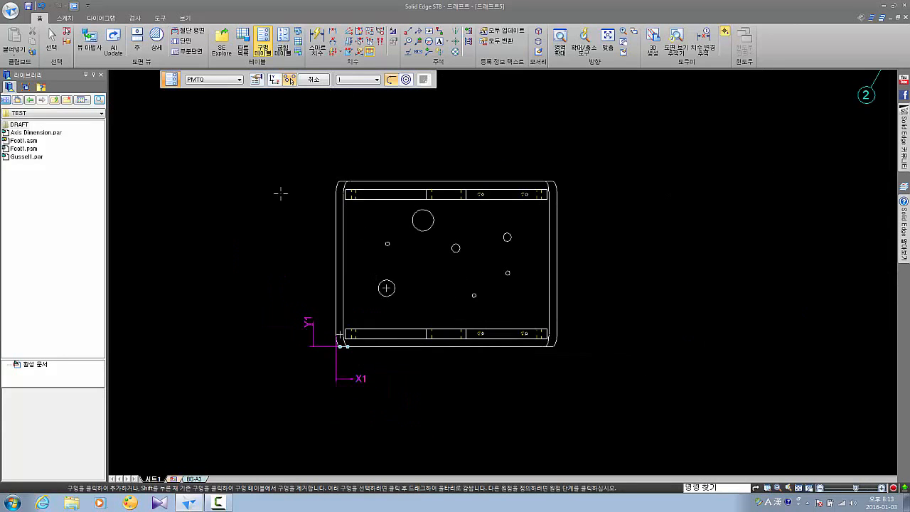
drag(299, 147, 579, 369)
middle_drag(488, 231, 511, 184)
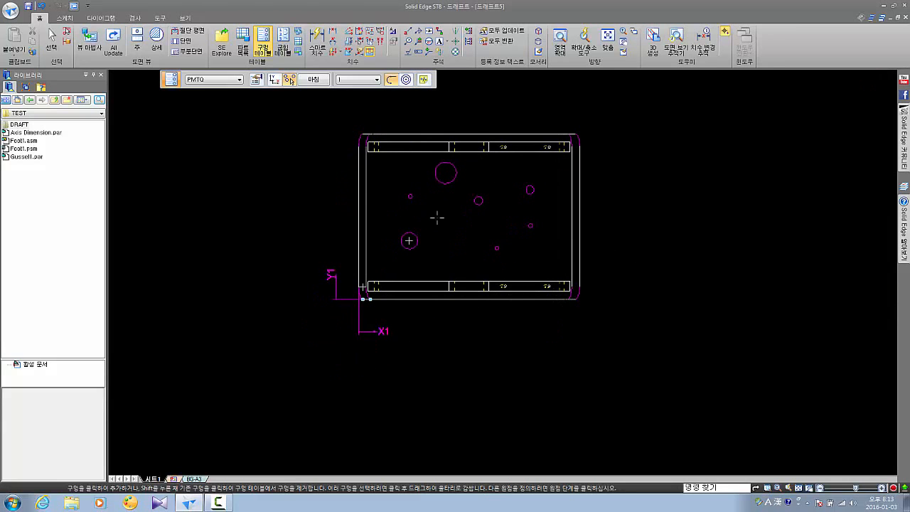
right_click(275, 217)
scroll(314, 238, down, 3)
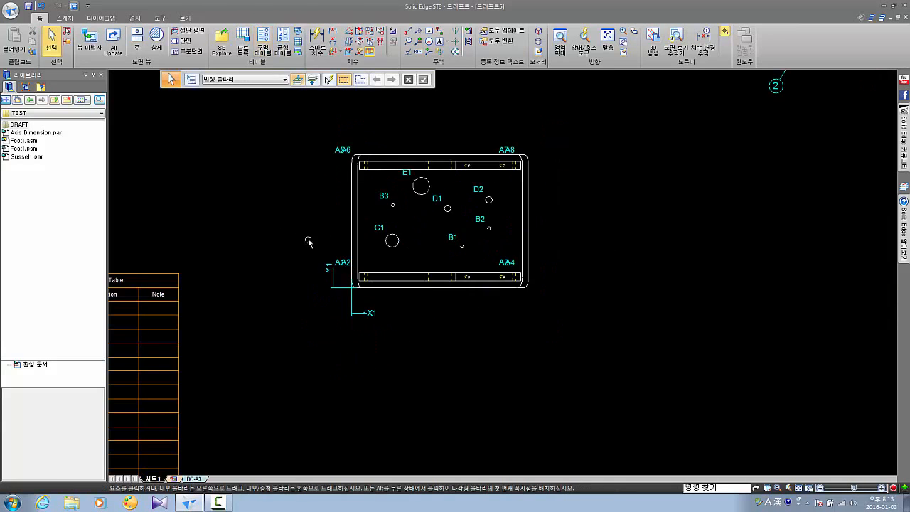
Move the hole table up and to the right, inside the sheet border beside the plan view
middle_drag(264, 238, 349, 217)
scroll(280, 244, up, 2)
mouse_move(263, 244)
mouse_down()
mouse_move(290, 207)
mouse_move(317, 111)
mouse_up()
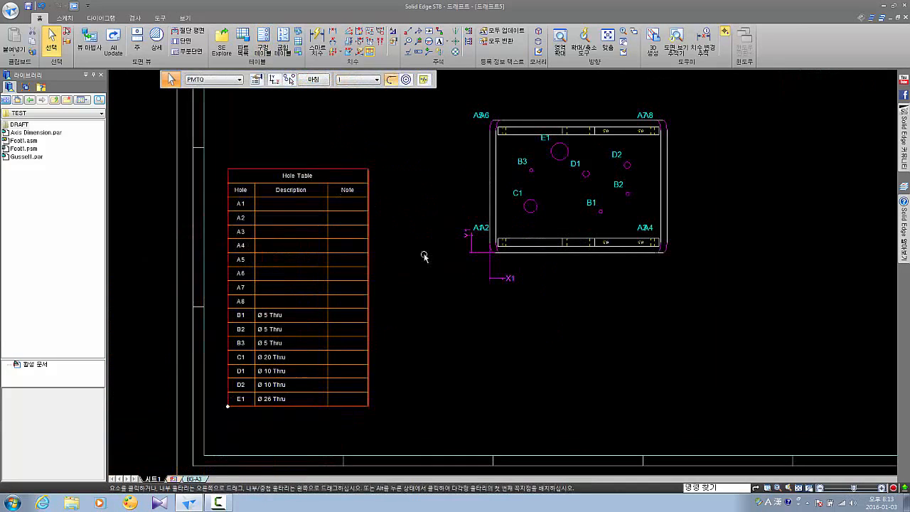
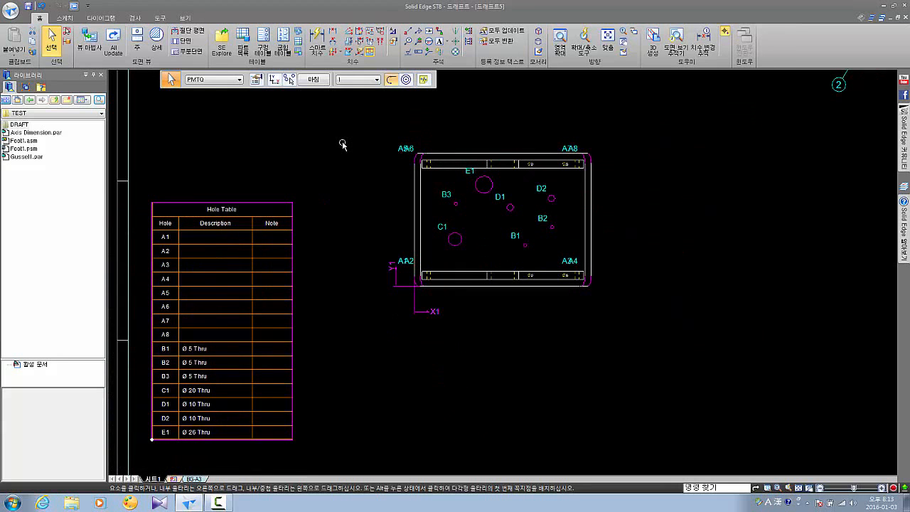
key(Escape)
Examine the hole table's rows and descriptions, comparing the blank A entries with the sized holes
scroll(215, 365, up, 2)
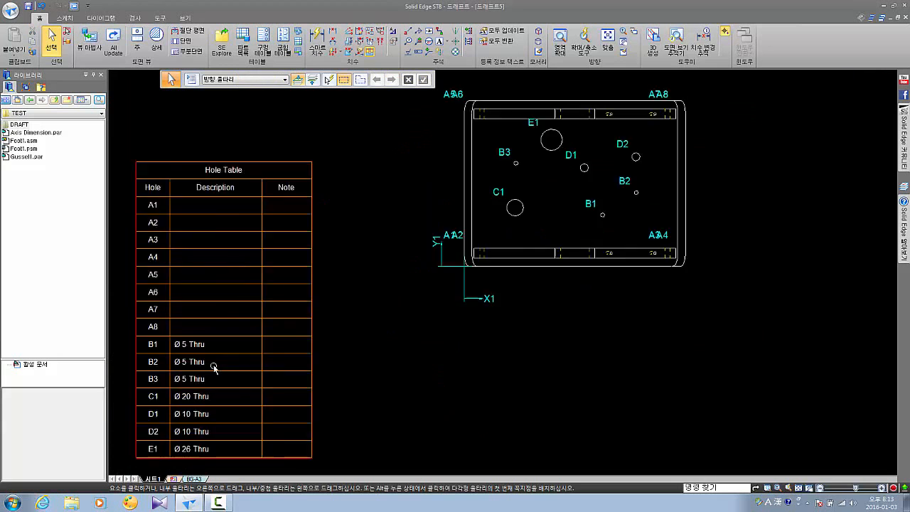
middle_drag(231, 371, 248, 320)
scroll(250, 323, down, 1)
mouse_move(363, 290)
middle_down()
mouse_move(321, 336)
mouse_move(331, 315)
middle_up()
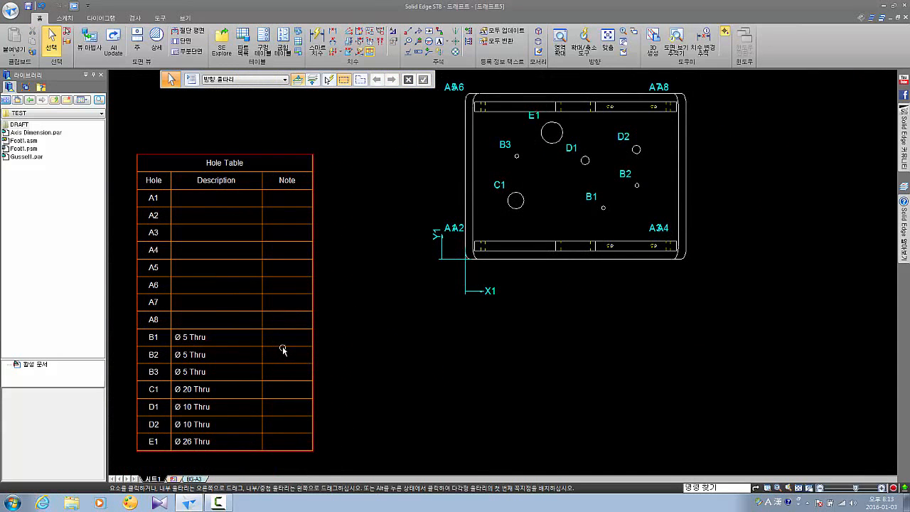
scroll(240, 420, down, 1)
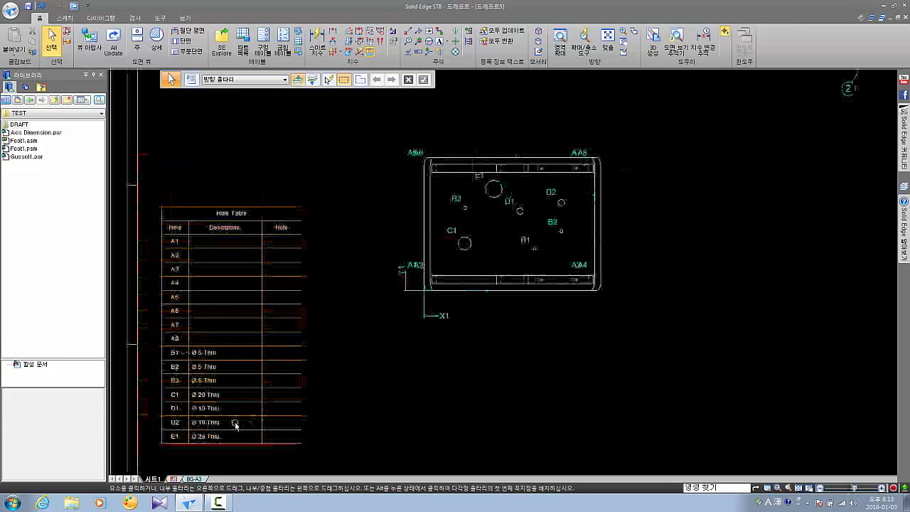
scroll(217, 399, up, 1)
scroll(204, 359, up, 1)
middle_drag(233, 427, 237, 349)
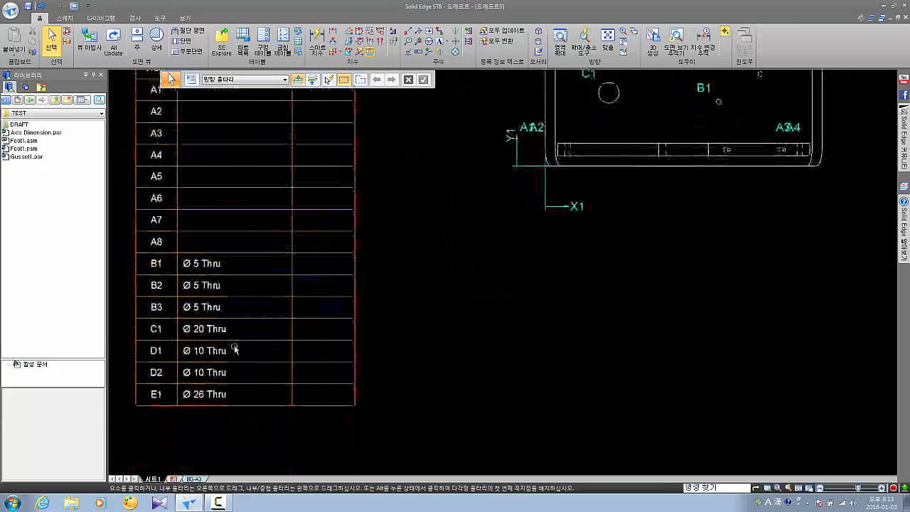
scroll(337, 315, down, 3)
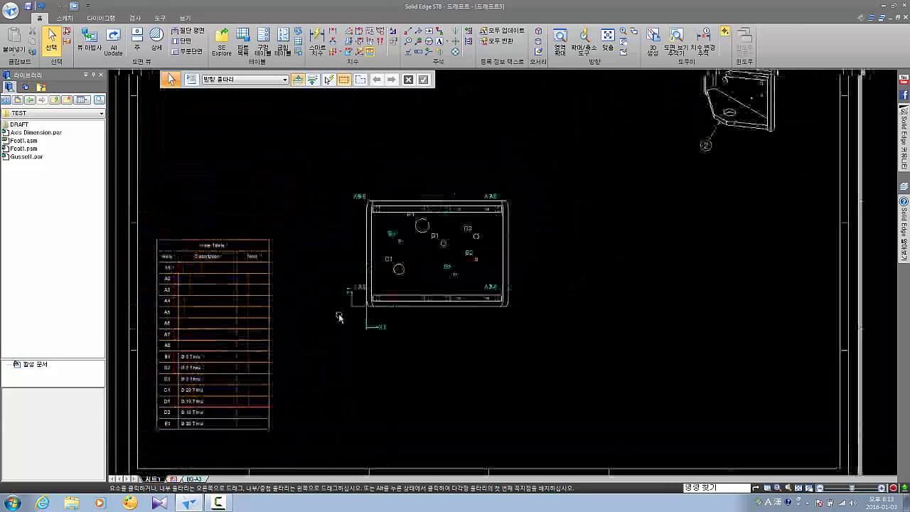
Delete the hole labels A5, A6, A7 and A8 at the plan view's upper corners
scroll(325, 218, up, 2)
scroll(363, 246, up, 2)
scroll(334, 260, down, 3)
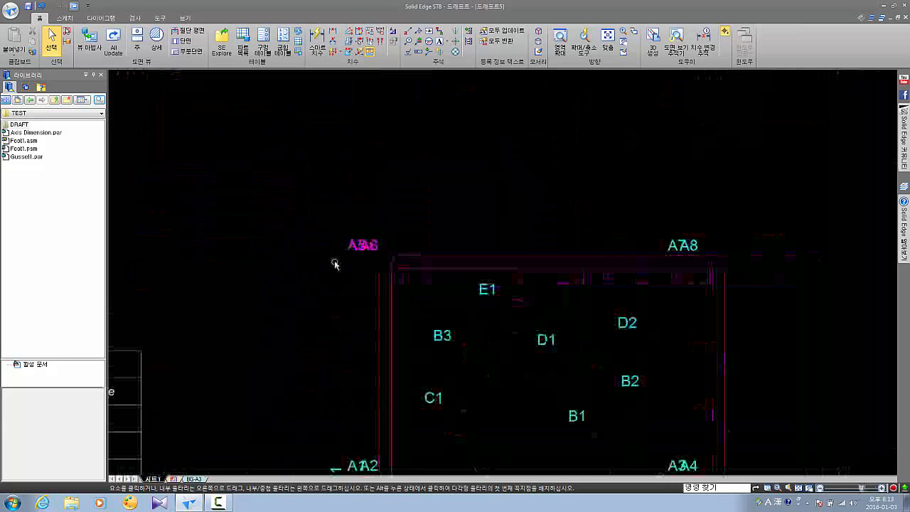
scroll(310, 224, up, 3)
drag(310, 225, 421, 283)
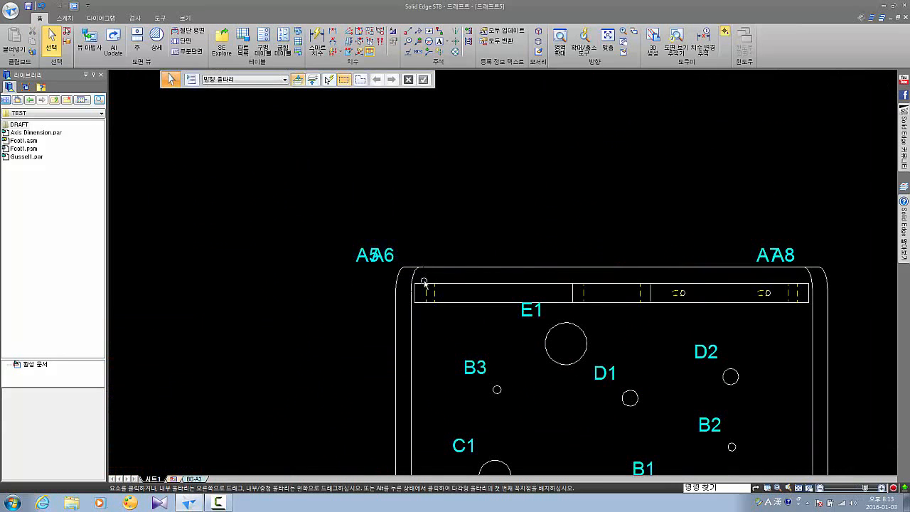
key(Delete)
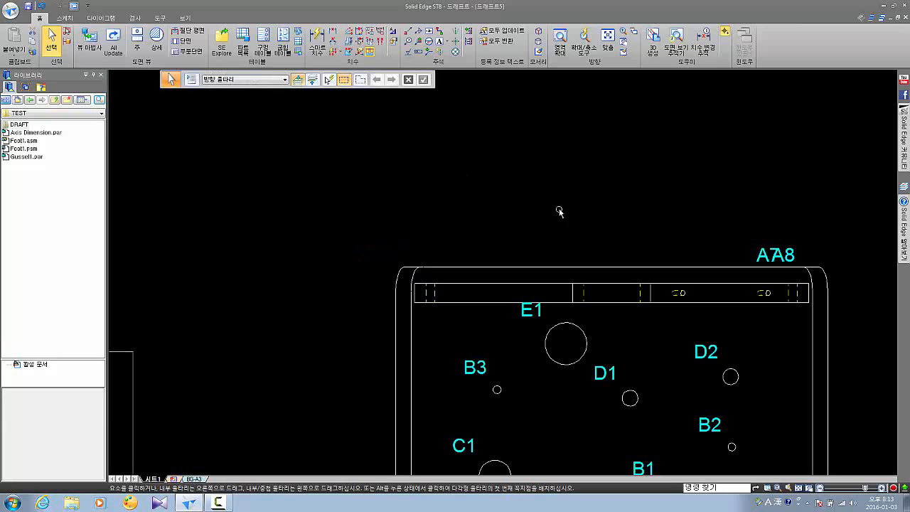
scroll(502, 209, down, 2)
scroll(588, 238, up, 2)
click(589, 237)
key(Delete)
Delete the hole labels A1, A2, A3 and A4 at the plan view's lower corners
scroll(602, 295, down, 2)
scroll(602, 295, up, 2)
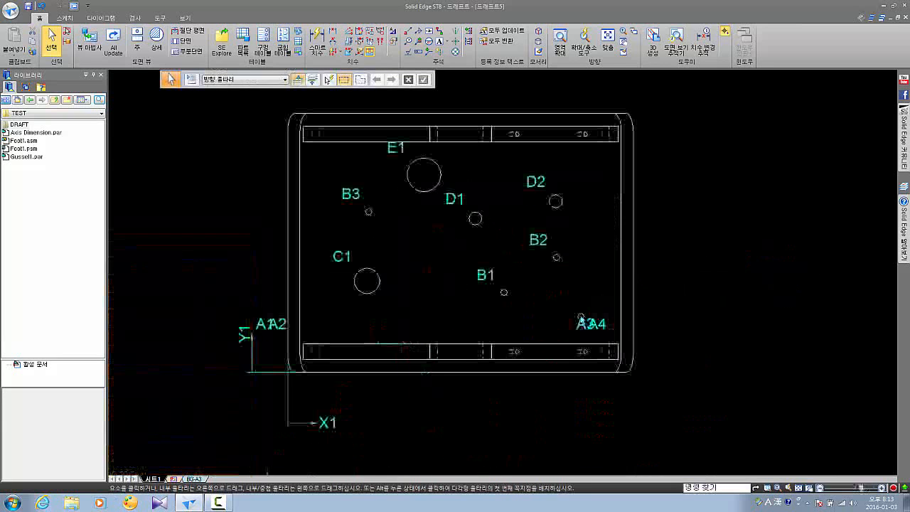
click(631, 334)
key(Delete)
scroll(300, 294, up, 1)
drag(300, 294, 371, 327)
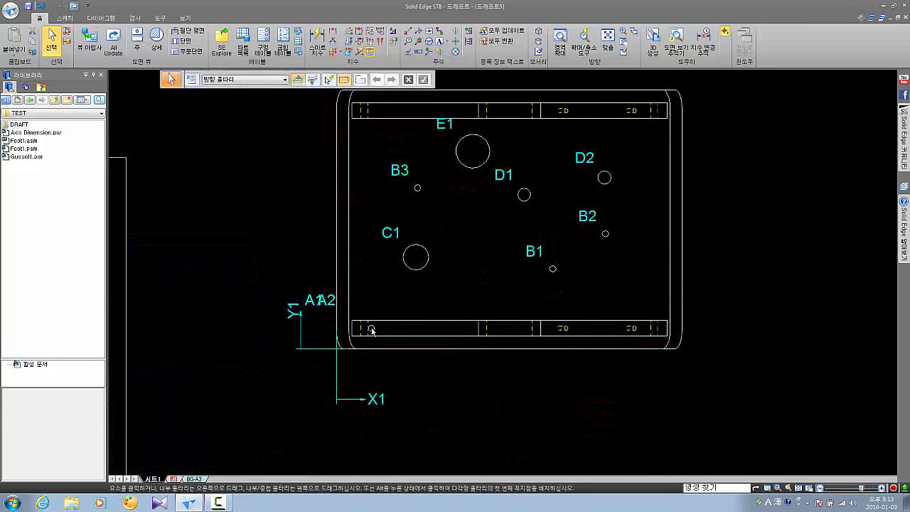
key(Delete)
Update the whole drawing to refresh the hole table, and move the table slightly upward
middle_drag(312, 320, 689, 303)
scroll(561, 270, down, 2)
mouse_move(561, 270)
middle_down()
mouse_move(457, 242)
mouse_move(389, 210)
middle_up()
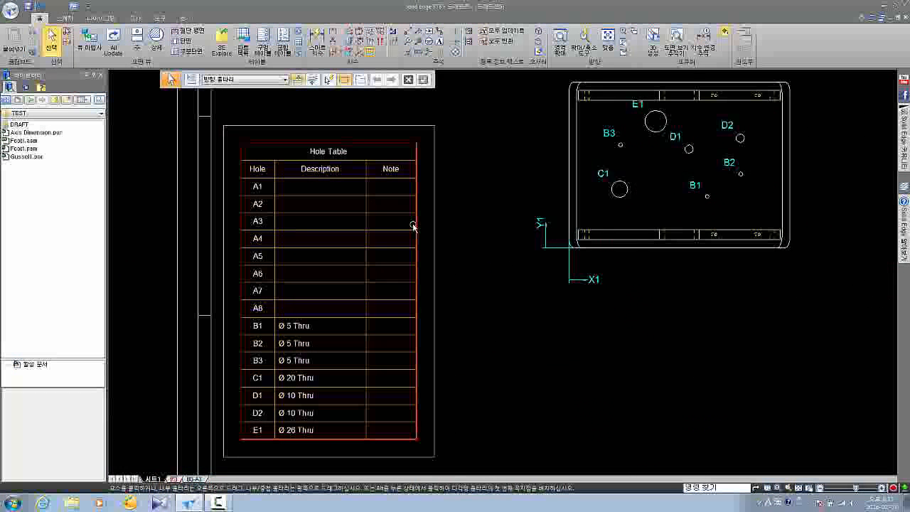
click(114, 41)
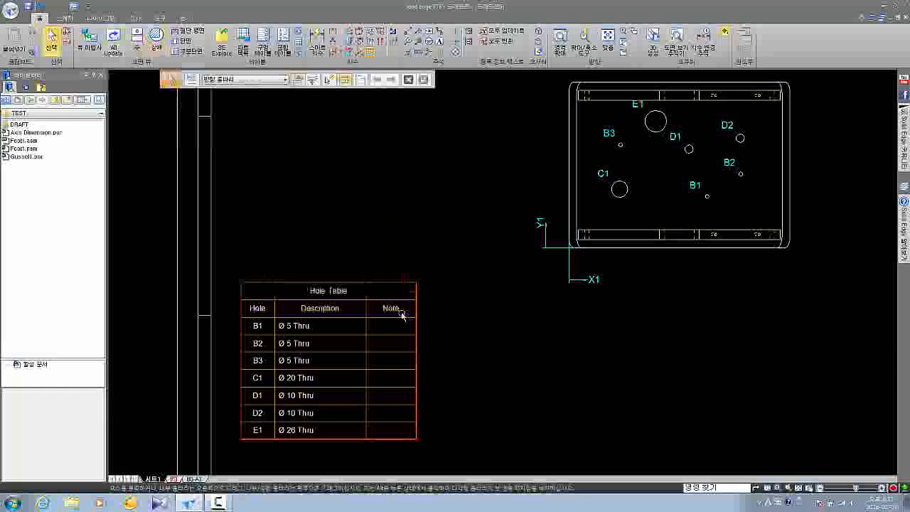
drag(345, 290, 344, 253)
click(474, 201)
middle_drag(559, 221, 509, 261)
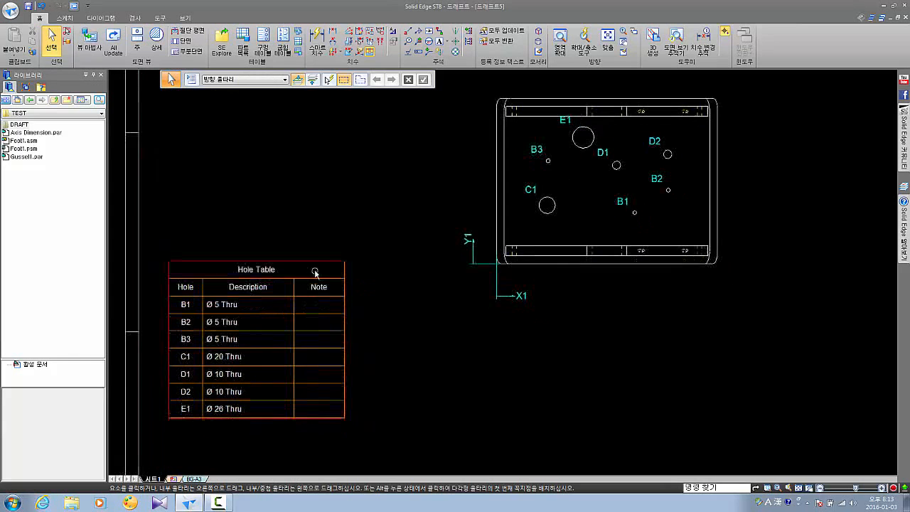
Apply the saved Hole Group settings to the hole table
click(318, 269)
click(257, 80)
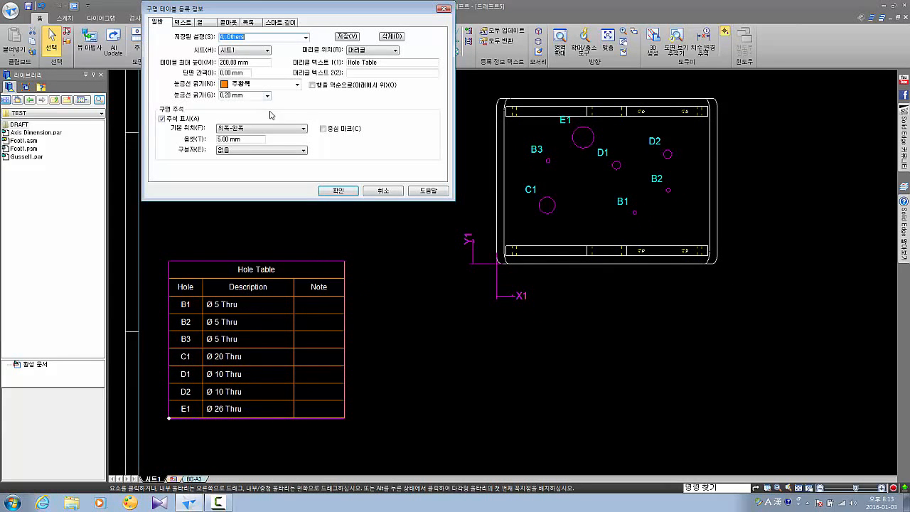
click(304, 37)
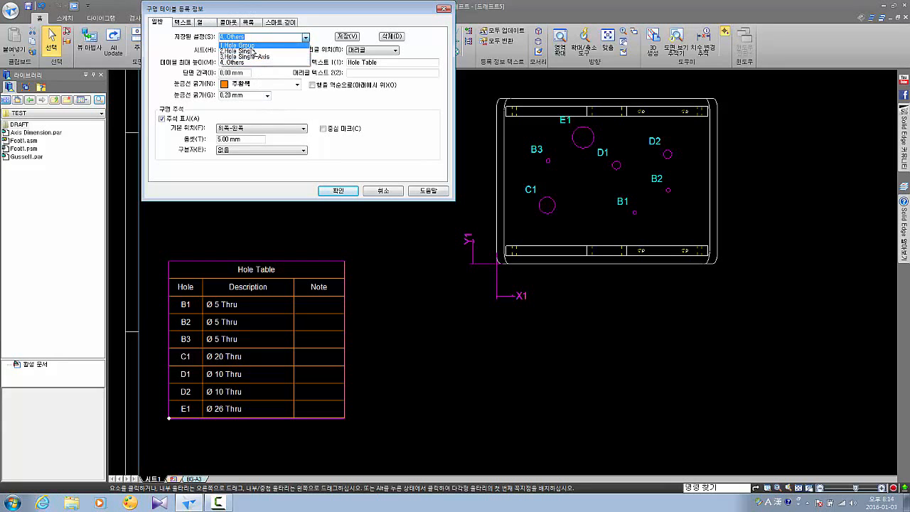
click(251, 46)
click(339, 191)
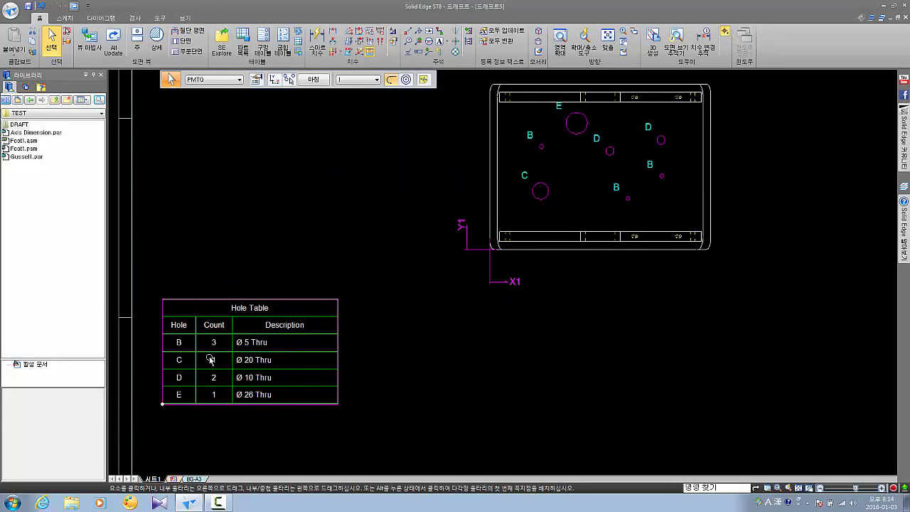
Examine the grouped hole table's counts and descriptions together with the hole labels on the plan view
scroll(211, 360, up, 2)
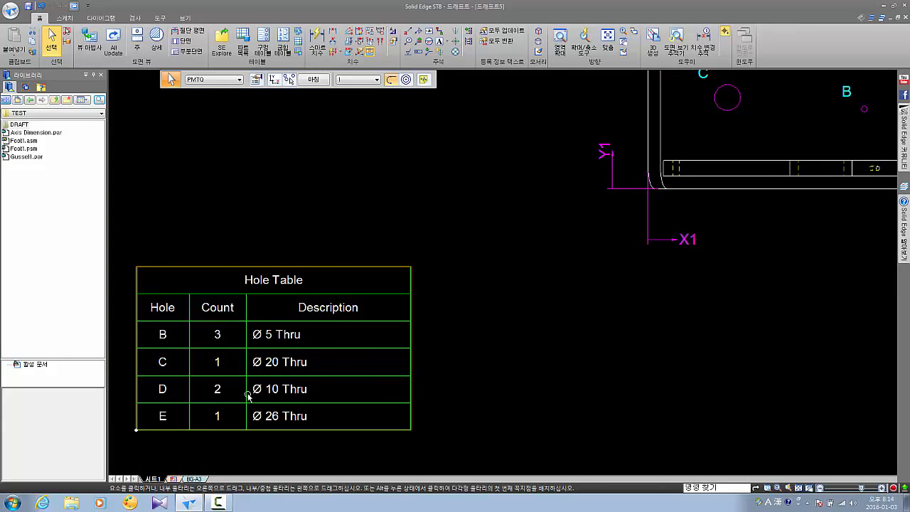
scroll(217, 398, down, 2)
scroll(208, 376, up, 1)
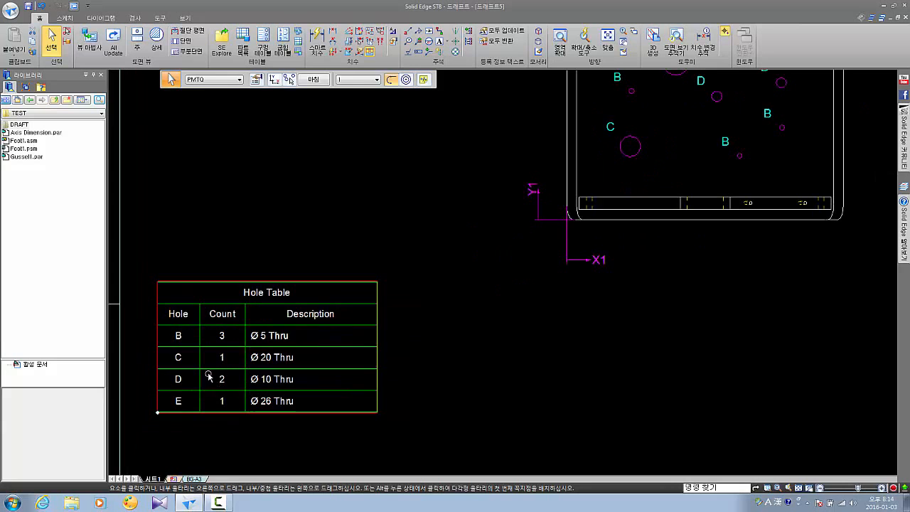
middle_drag(599, 241, 471, 345)
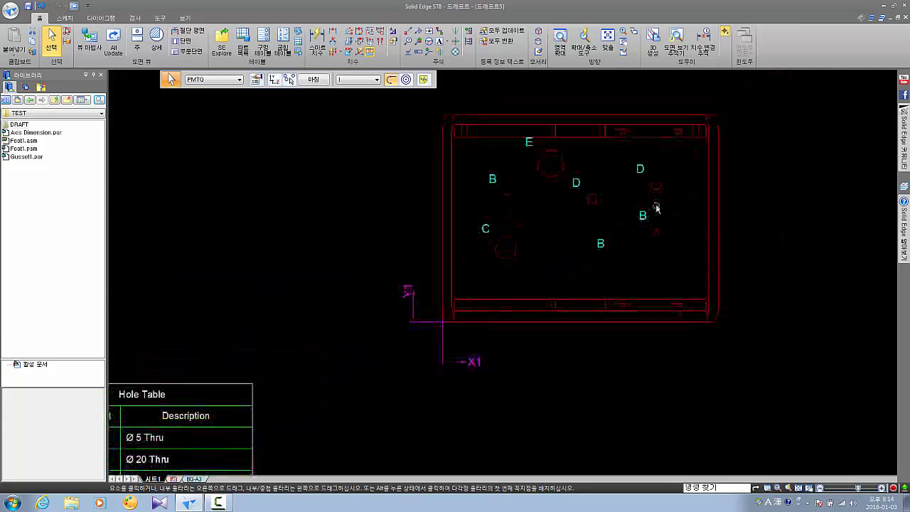
middle_drag(577, 197, 613, 170)
scroll(606, 178, down, 1)
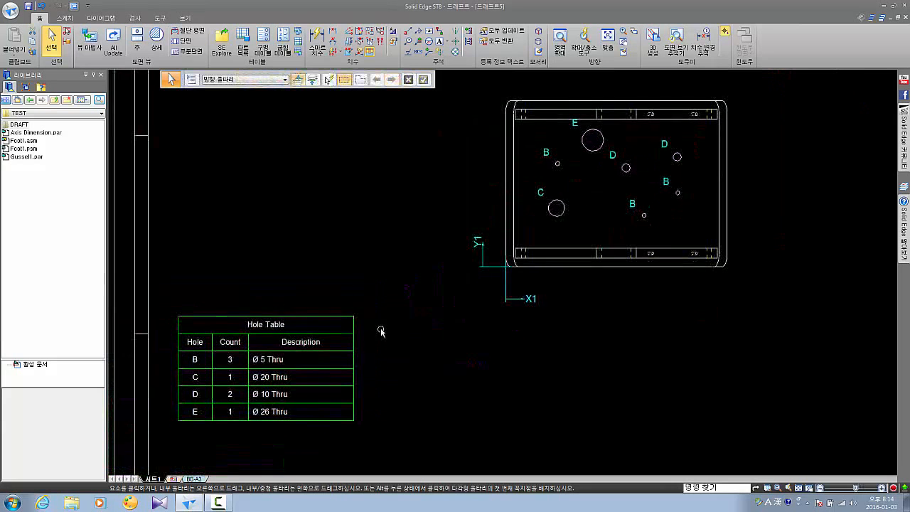
middle_drag(380, 327, 355, 335)
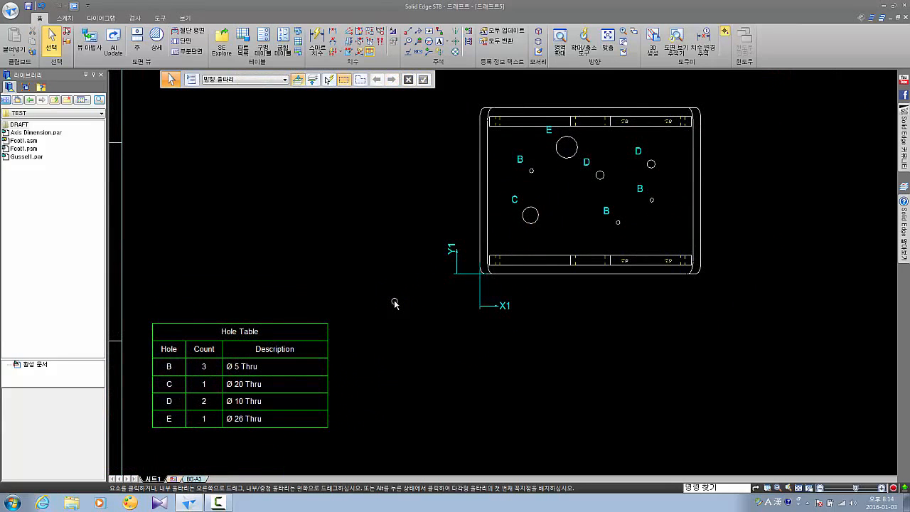
middle_drag(362, 376, 358, 367)
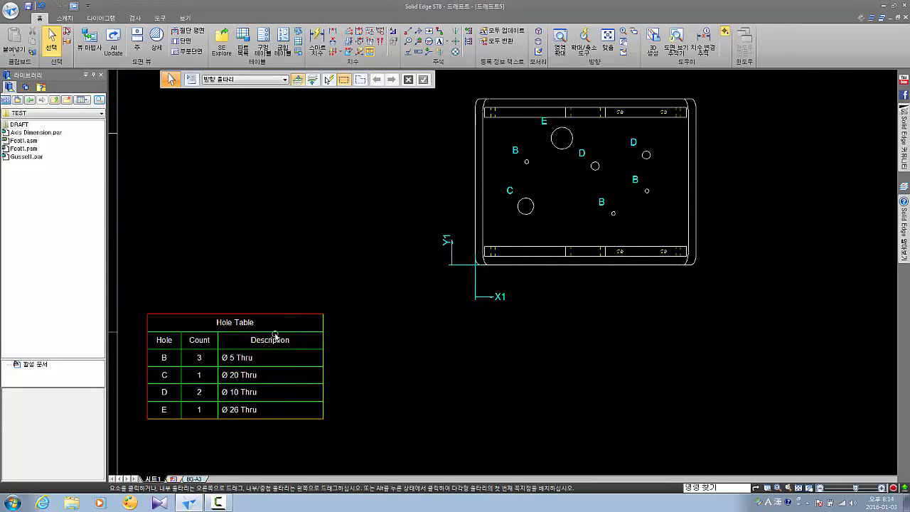
scroll(244, 368, up, 4)
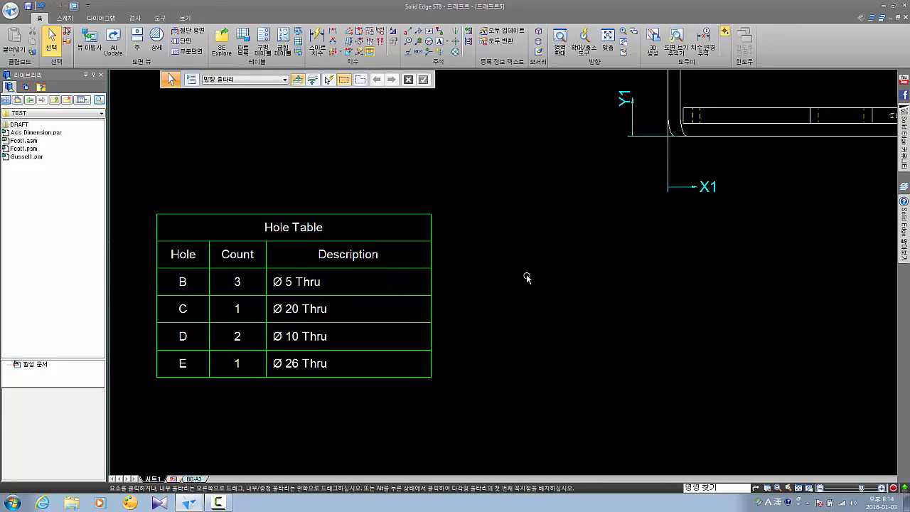
Apply the saved 2.Hole Single settings to the hole table
scroll(524, 296, down, 1)
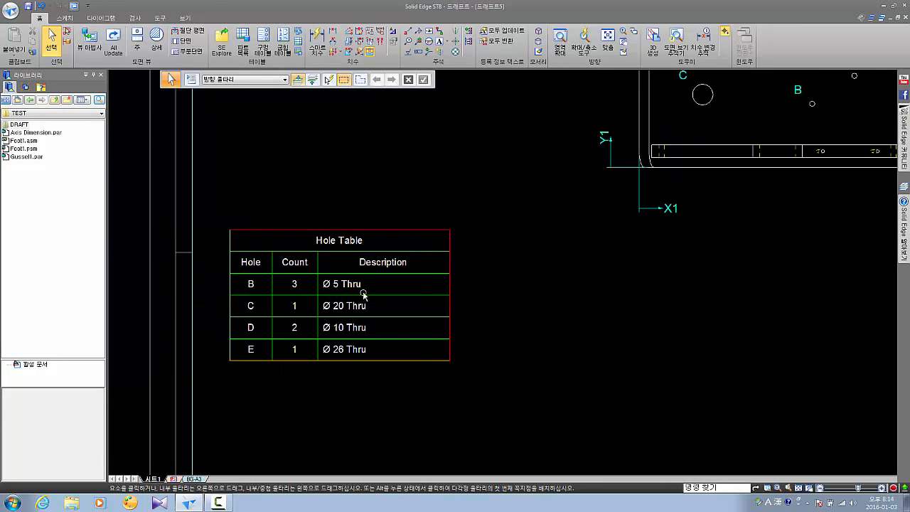
scroll(364, 294, down, 1)
click(385, 259)
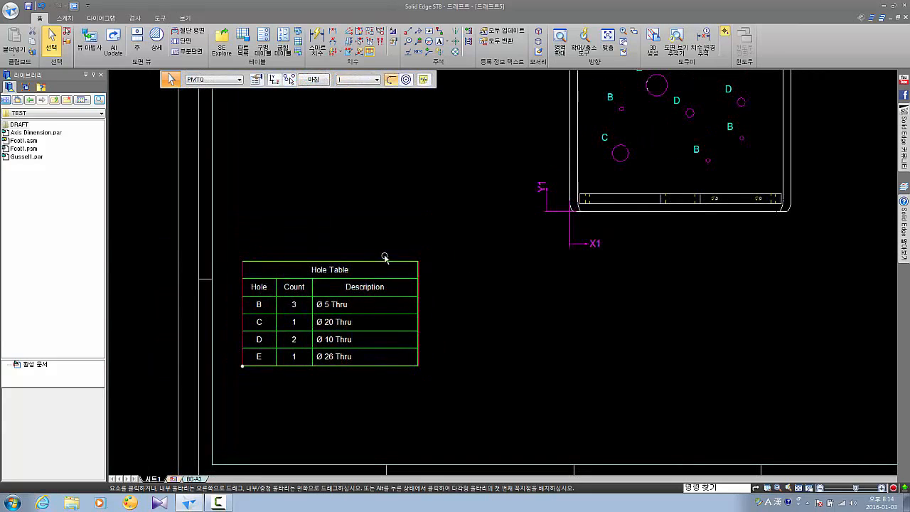
click(256, 80)
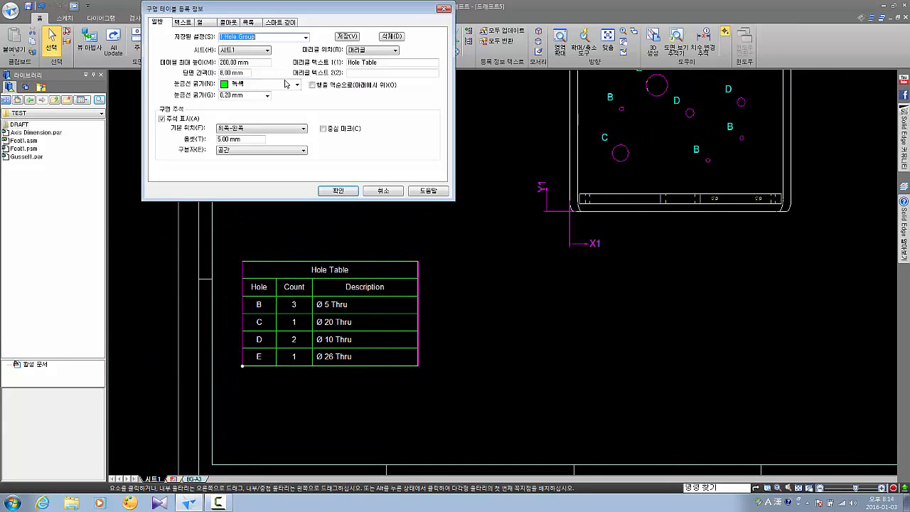
click(306, 37)
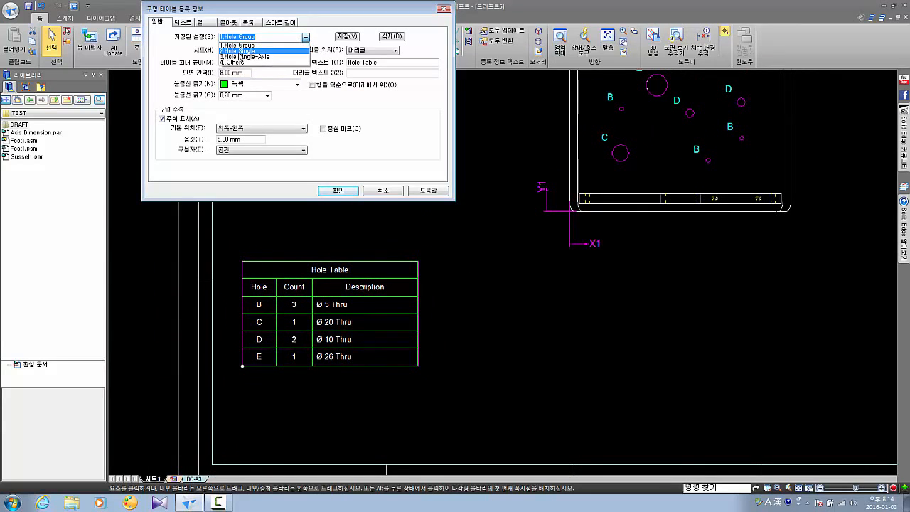
click(246, 51)
click(329, 192)
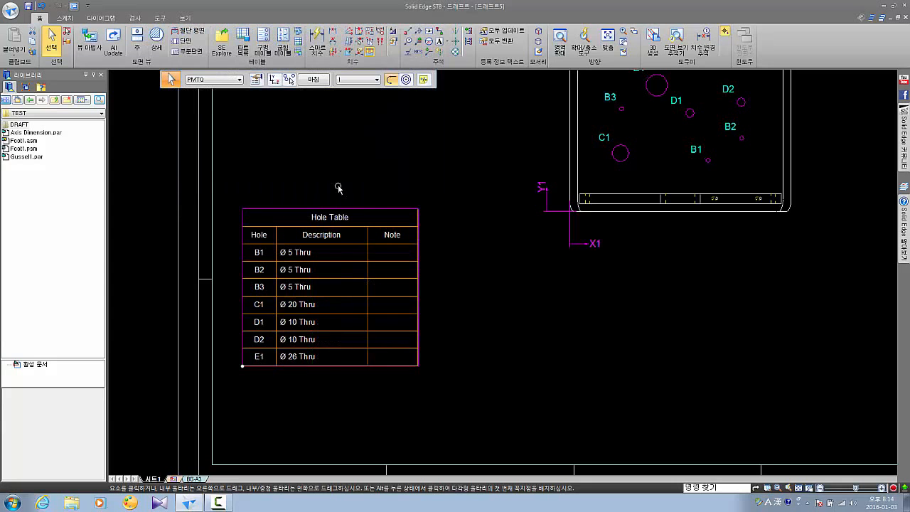
Examine the hole table's individual hole rows together with the numbered hole labels on the plan view
scroll(433, 234, down, 2)
scroll(415, 251, up, 3)
scroll(283, 256, down, 1)
middle_drag(392, 236, 350, 284)
click(346, 177)
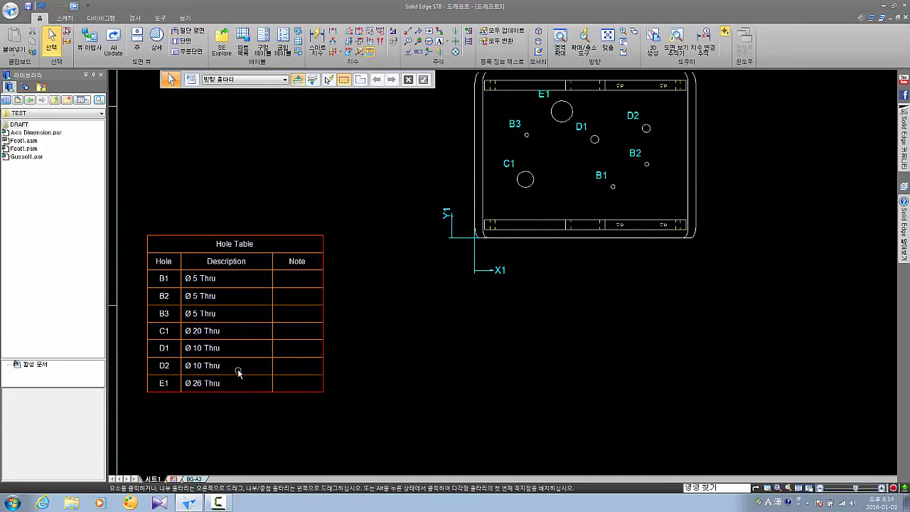
scroll(315, 227, down, 2)
middle_drag(335, 206, 338, 295)
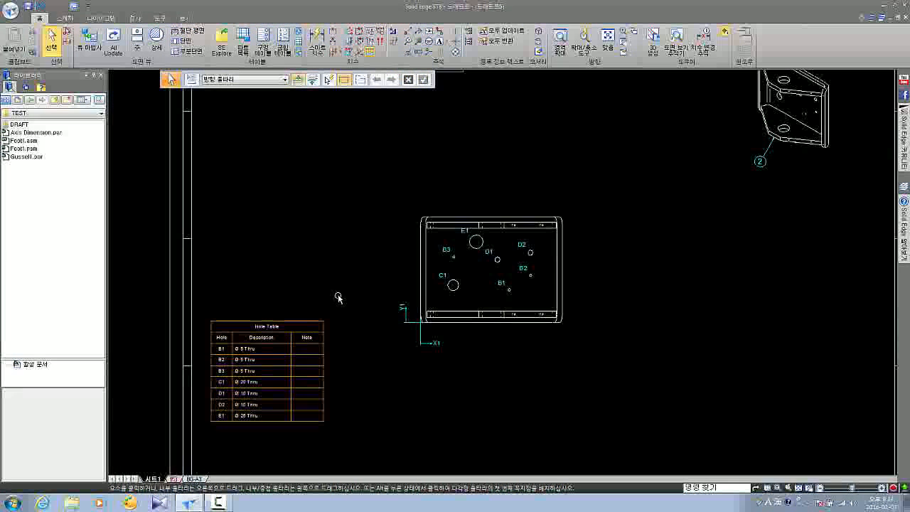
middle_drag(332, 243, 212, 278)
Move the plan view slightly to the right, away from the hole table
drag(366, 256, 383, 201)
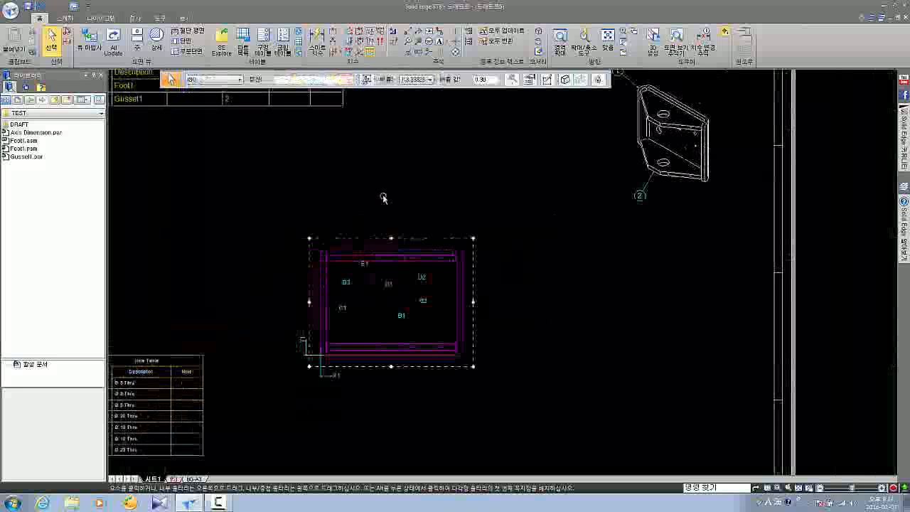
scroll(376, 193, down, 2)
click(313, 178)
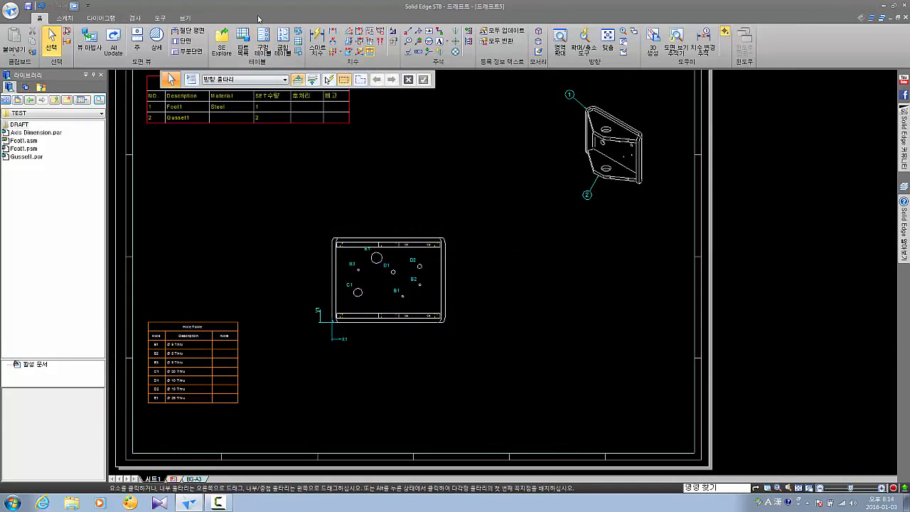
click(285, 56)
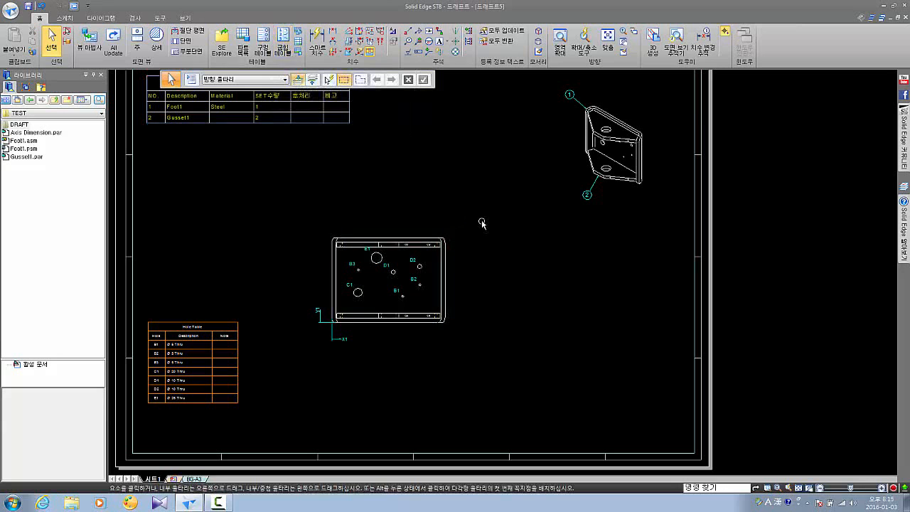
Start a new sheet metal document
click(16, 13)
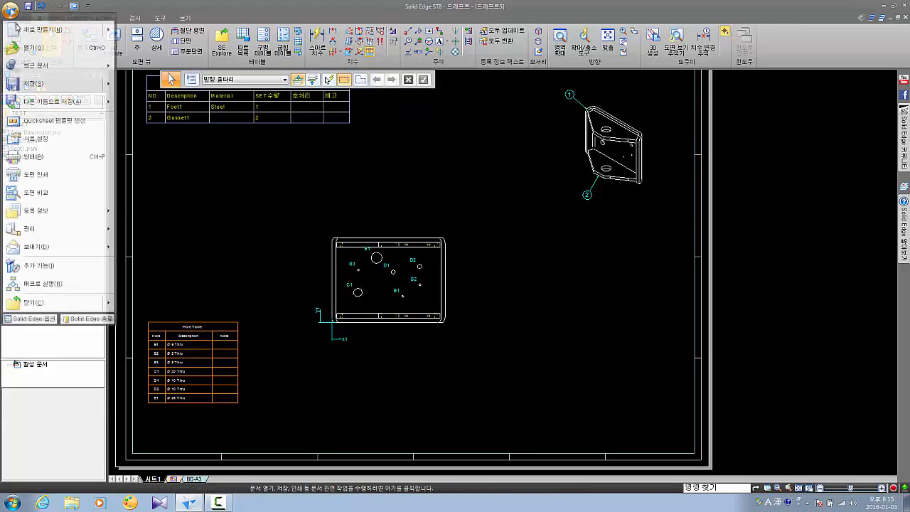
mouse_move(62, 28)
click(191, 71)
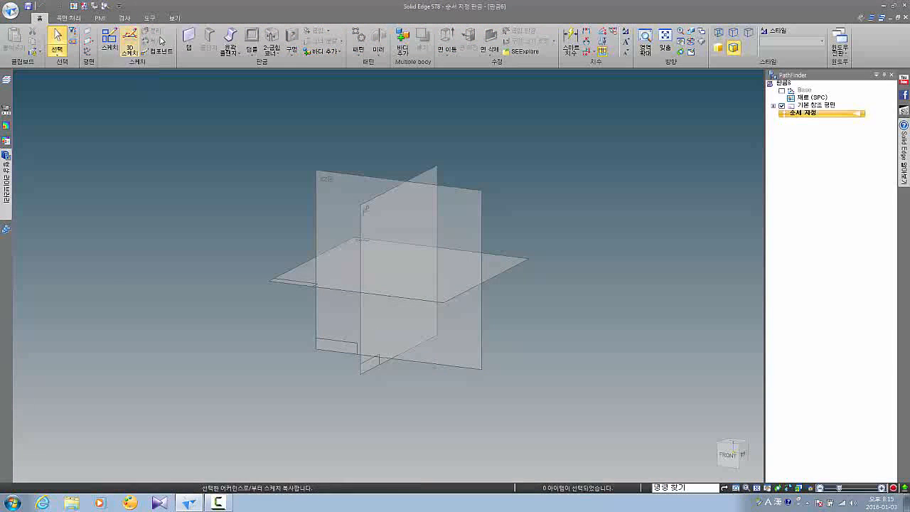
Create a tab from a rectangle about 87 mm wide on the front plane, and add a 90° flange along its upper edge
click(188, 39)
click(333, 196)
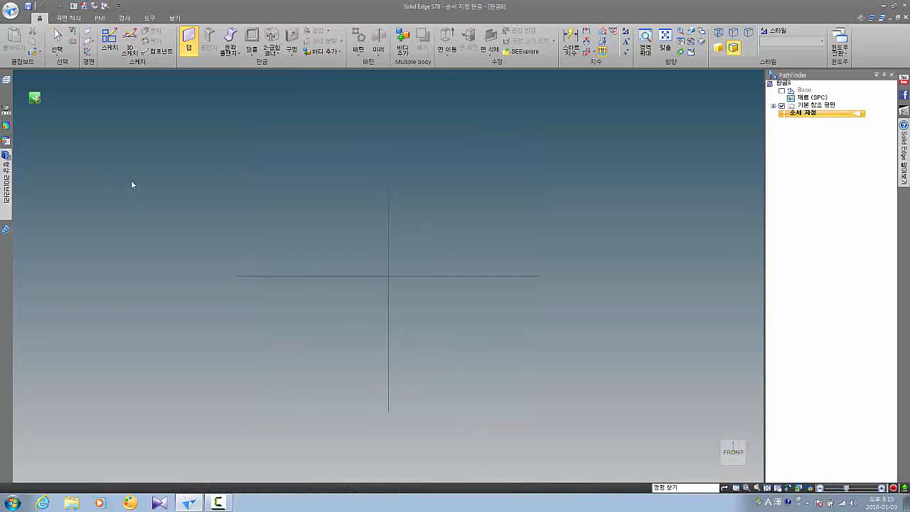
click(107, 41)
drag(273, 205, 491, 358)
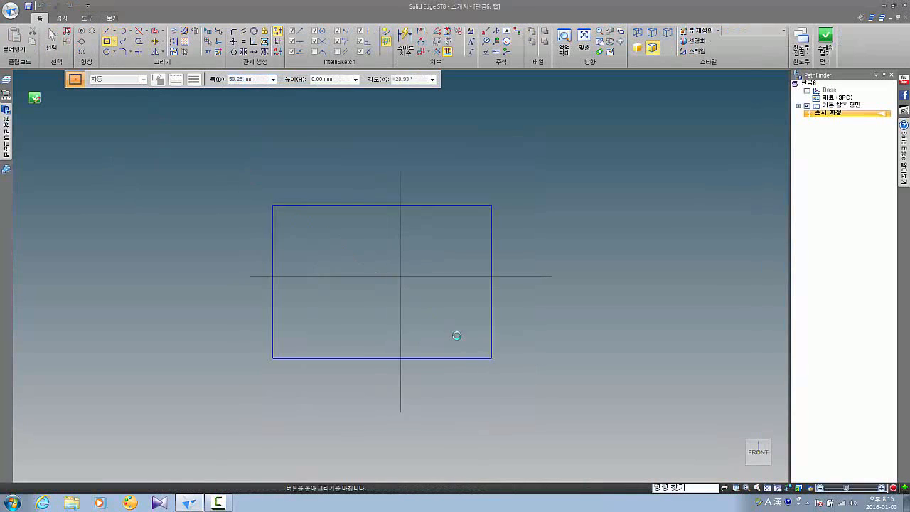
click(826, 40)
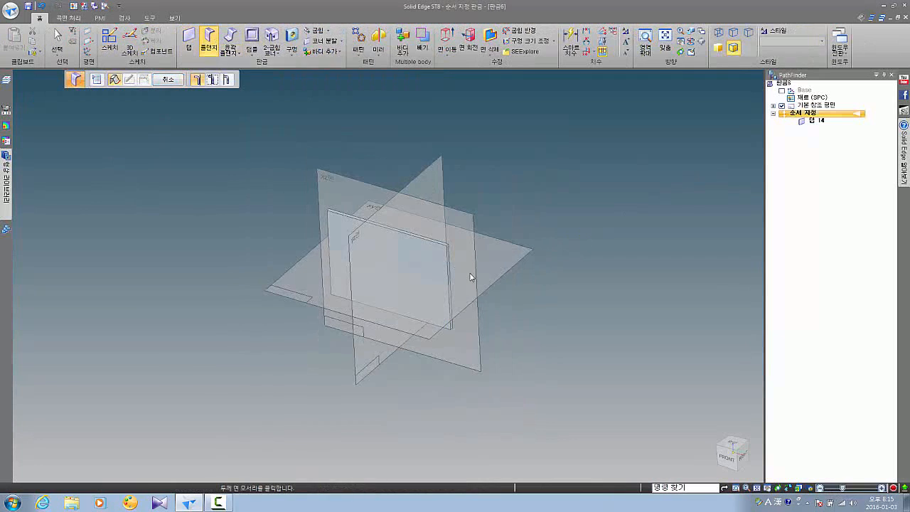
click(449, 211)
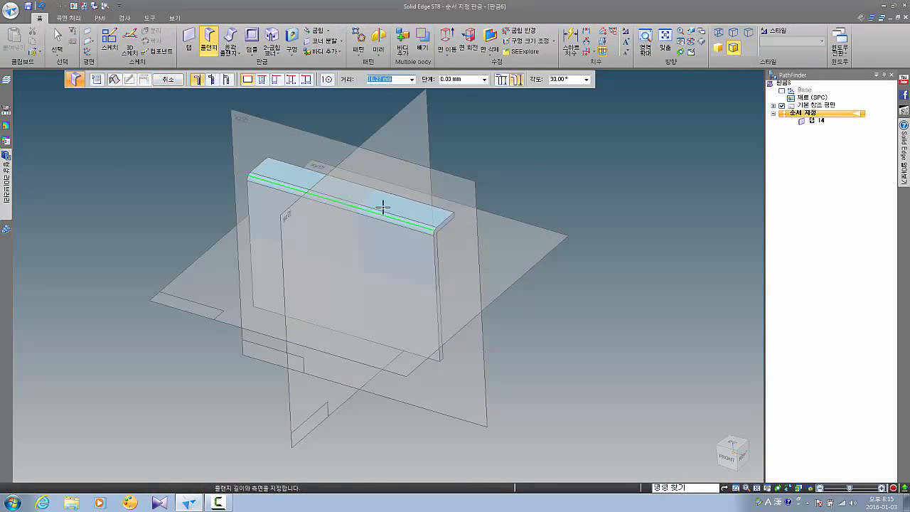
click(383, 207)
Hide the base reference planes and save the sheet metal part as 판금6.psm in the TEST folder
click(782, 105)
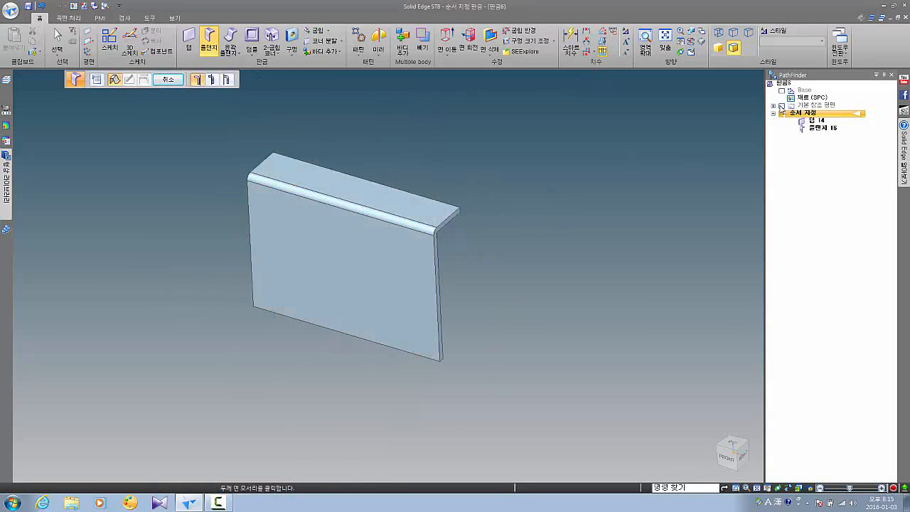
middle_drag(561, 165, 575, 161)
click(28, 5)
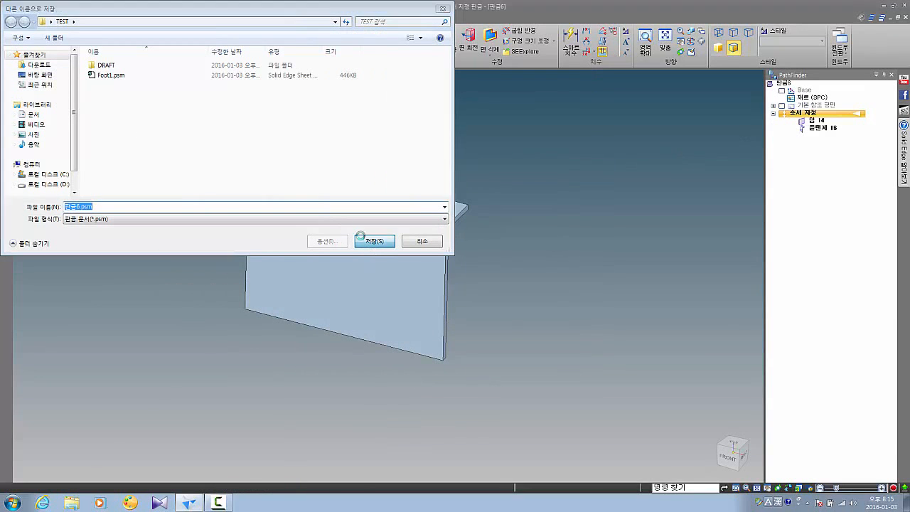
click(371, 241)
Create a flat pattern of the part using the tab's large front face as the upward face
click(152, 18)
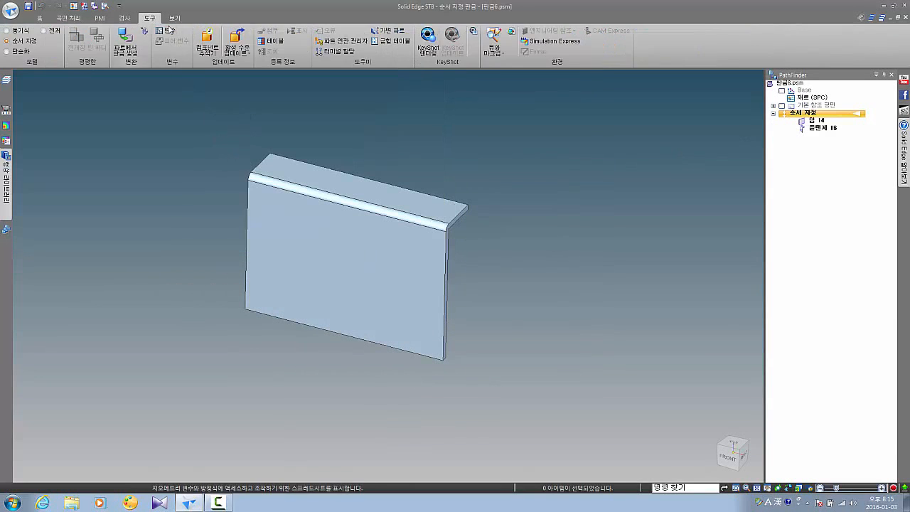
click(75, 39)
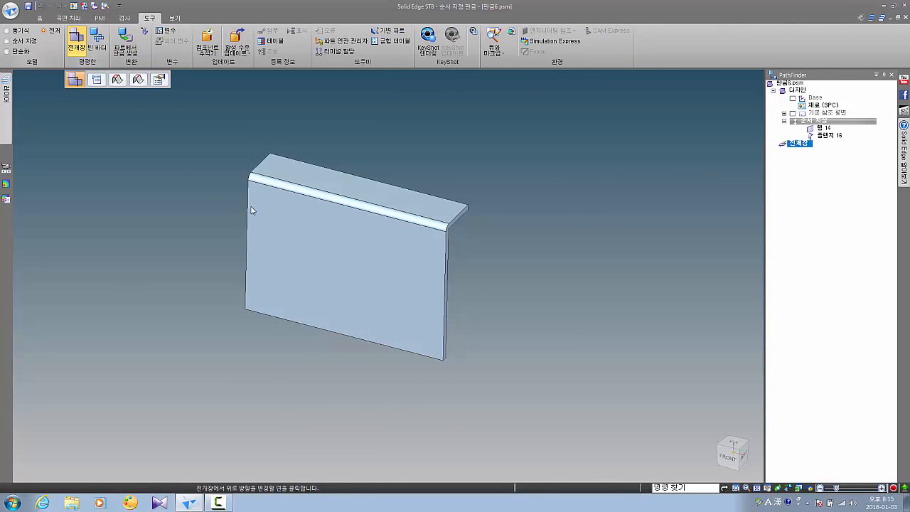
click(256, 188)
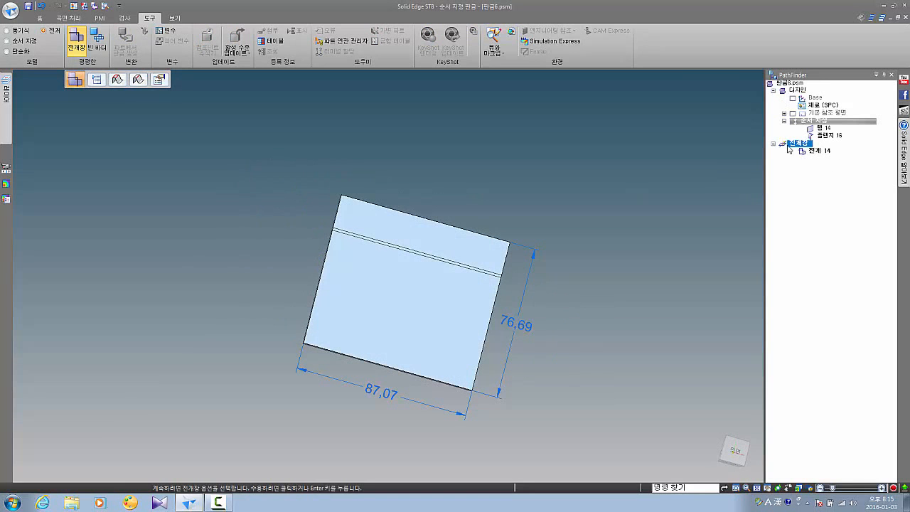
click(469, 159)
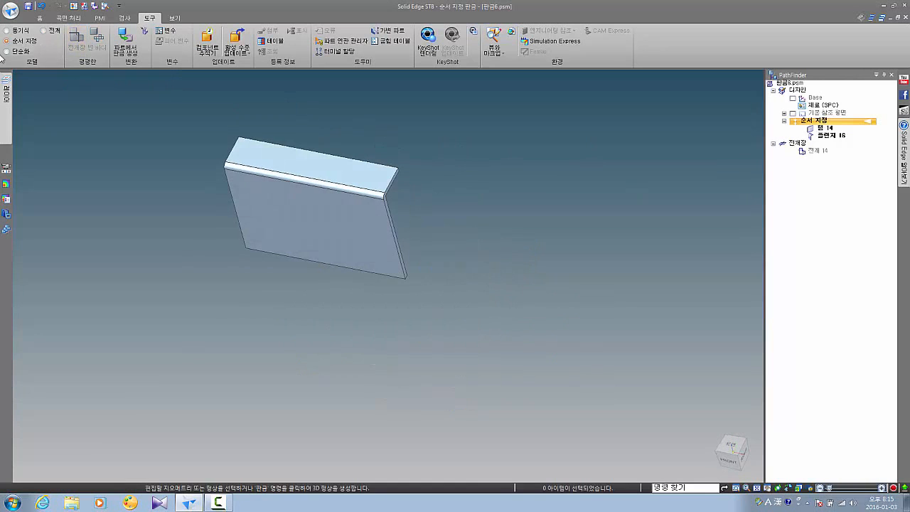
Close the sheet metal part and return to the drawing
click(40, 18)
middle_drag(568, 234, 577, 199)
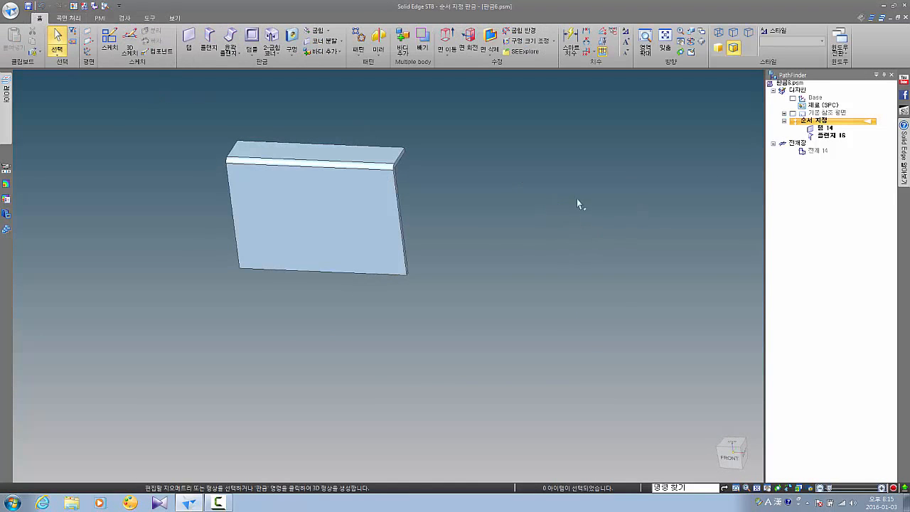
click(904, 18)
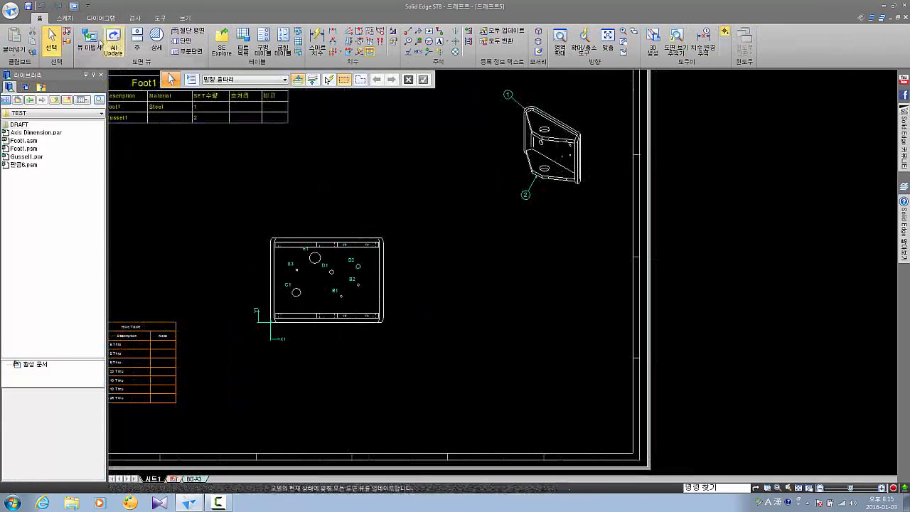
Place a flat pattern view of 판금6.psm at 2:1 scale outside the A3 sheet's right border
click(89, 39)
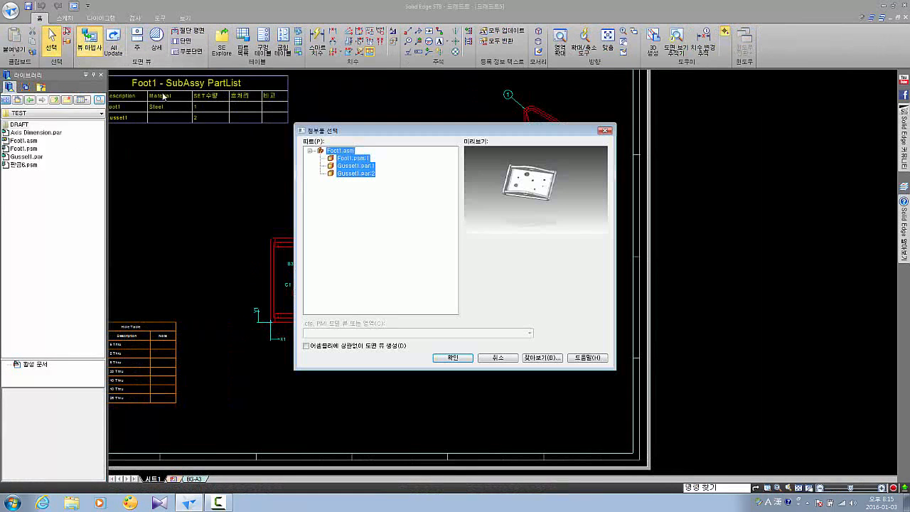
click(499, 358)
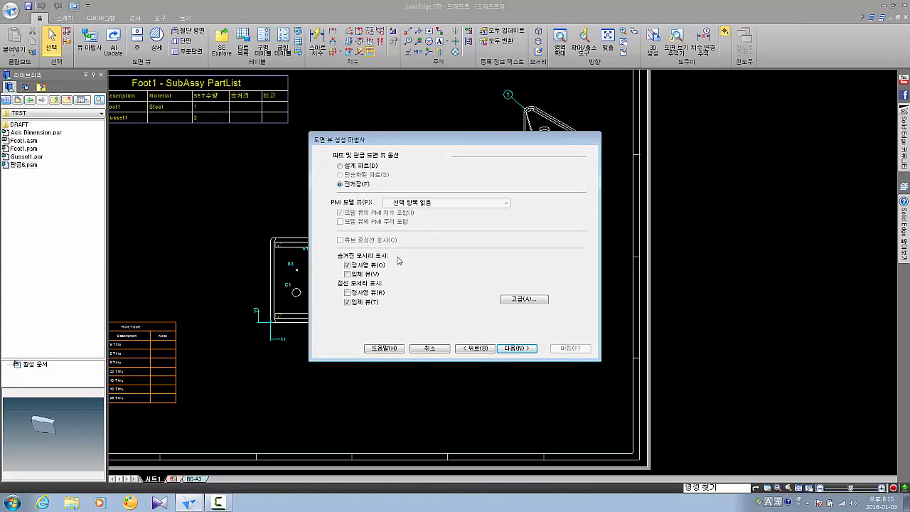
click(517, 348)
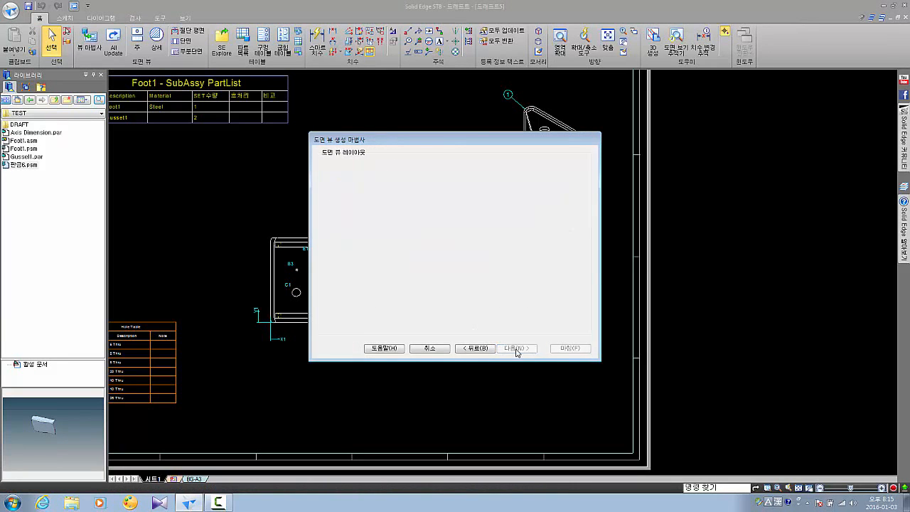
click(571, 349)
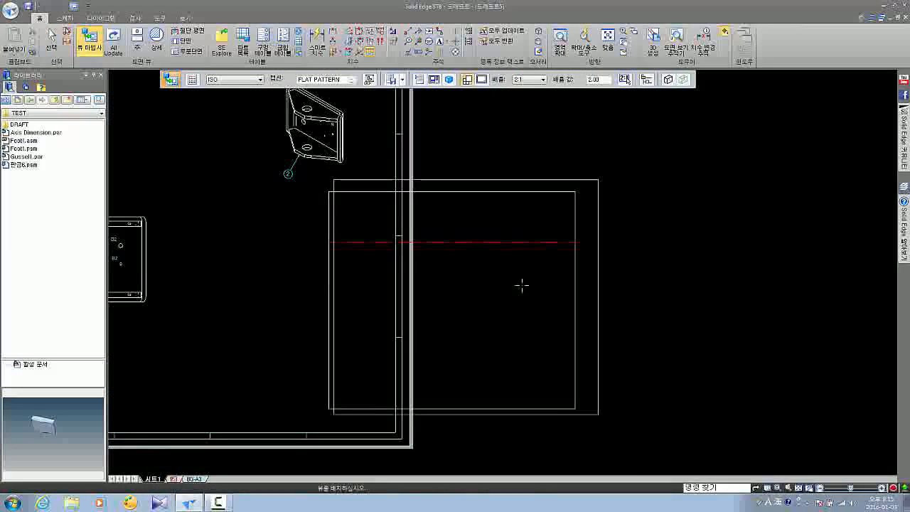
click(632, 251)
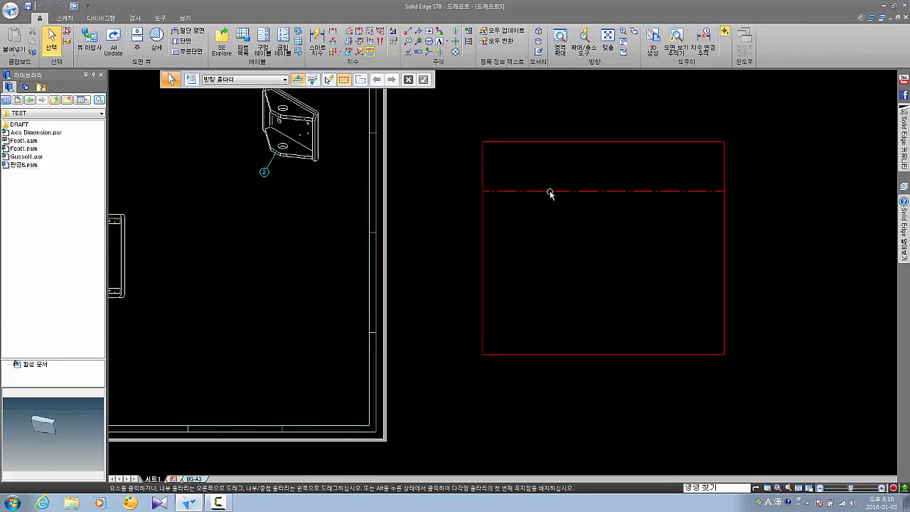
Create a bend table with the Normal style from the flat pattern view, and position it below the view
click(283, 43)
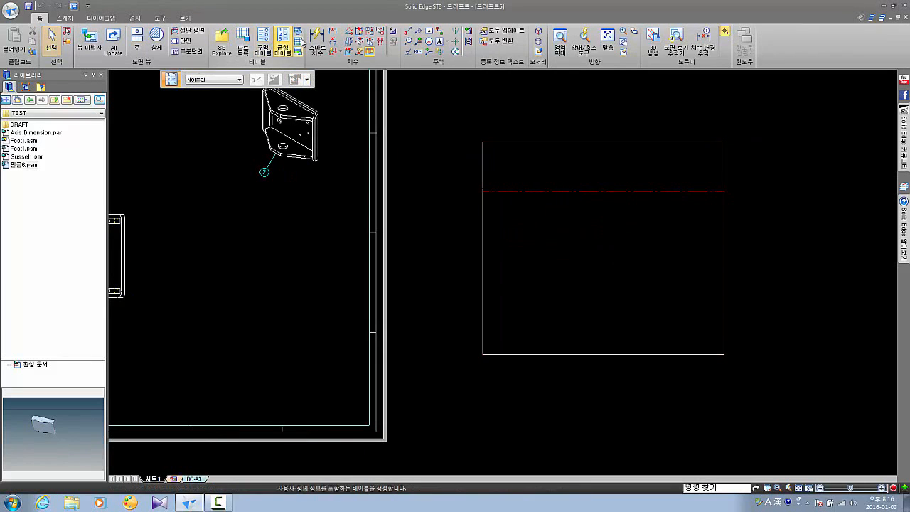
click(494, 190)
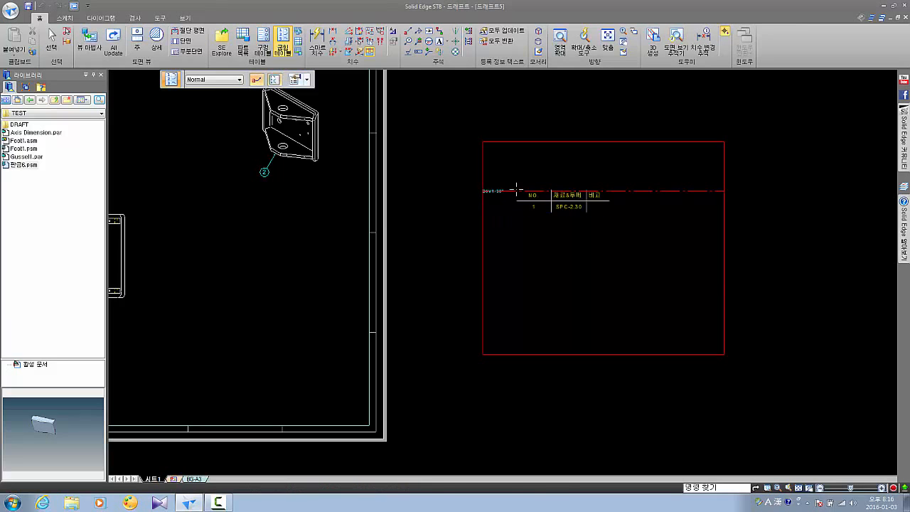
click(514, 189)
scroll(545, 218, up, 1)
drag(543, 201, 453, 431)
middle_drag(515, 415, 459, 389)
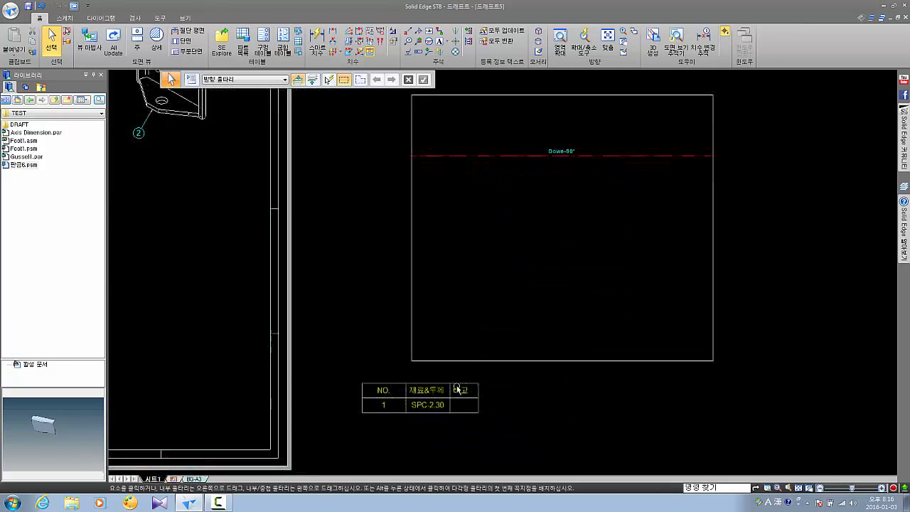
Examine the bend table's number, material-and-thickness and remarks columns below the flat pattern view
scroll(442, 402, up, 3)
scroll(455, 373, down, 1)
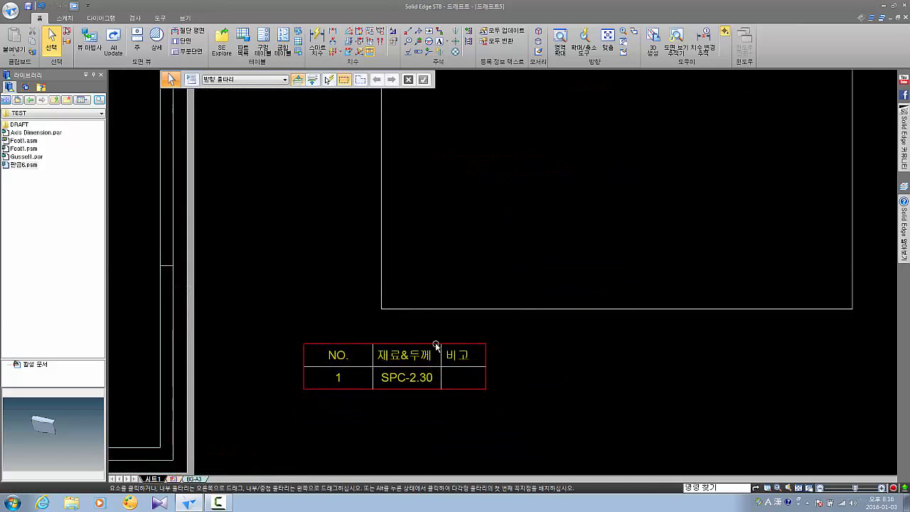
click(438, 346)
scroll(475, 338, down, 1)
middle_drag(475, 338, 404, 381)
scroll(391, 320, down, 1)
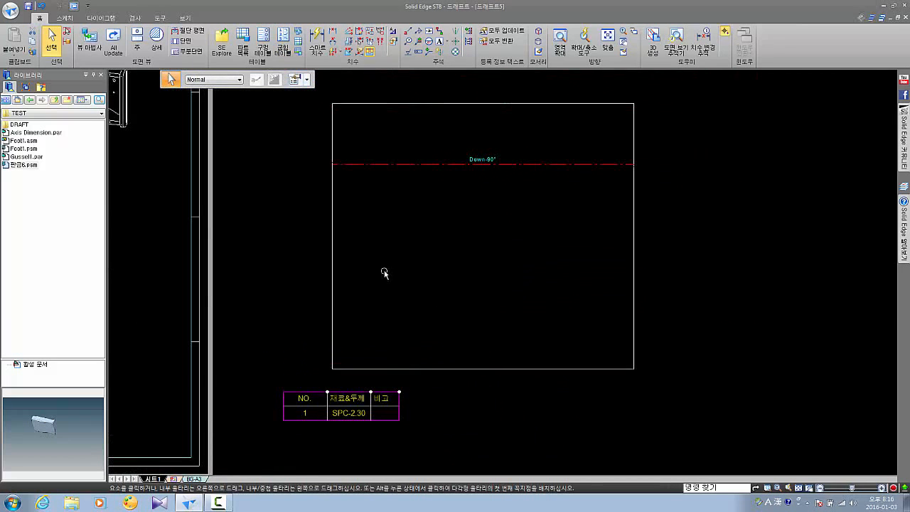
scroll(390, 351, up, 2)
scroll(405, 359, down, 1)
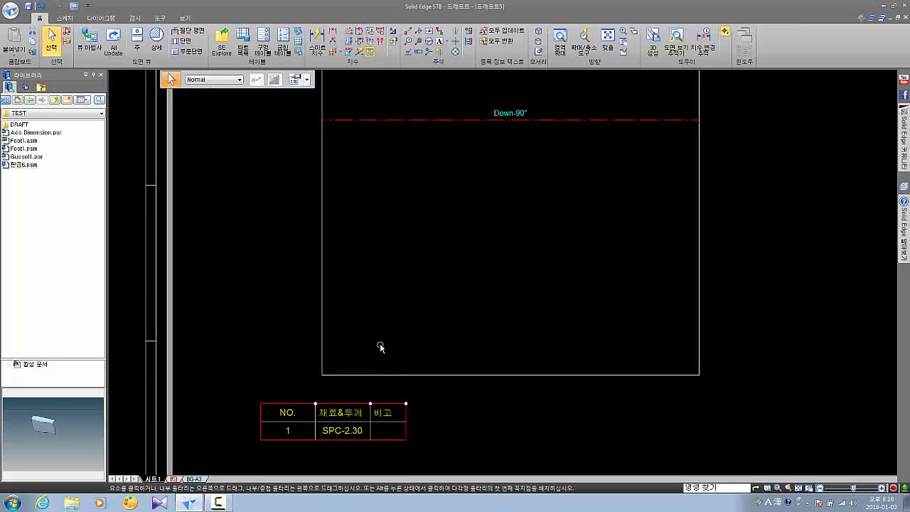
Examine the bend direction and angle label on the flat pattern view's bend line
click(384, 123)
scroll(455, 170, up, 1)
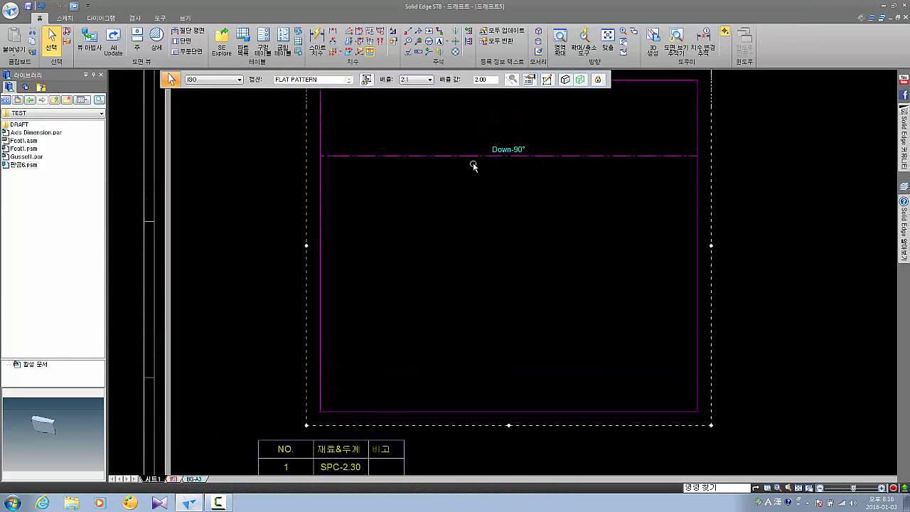
scroll(504, 164, up, 3)
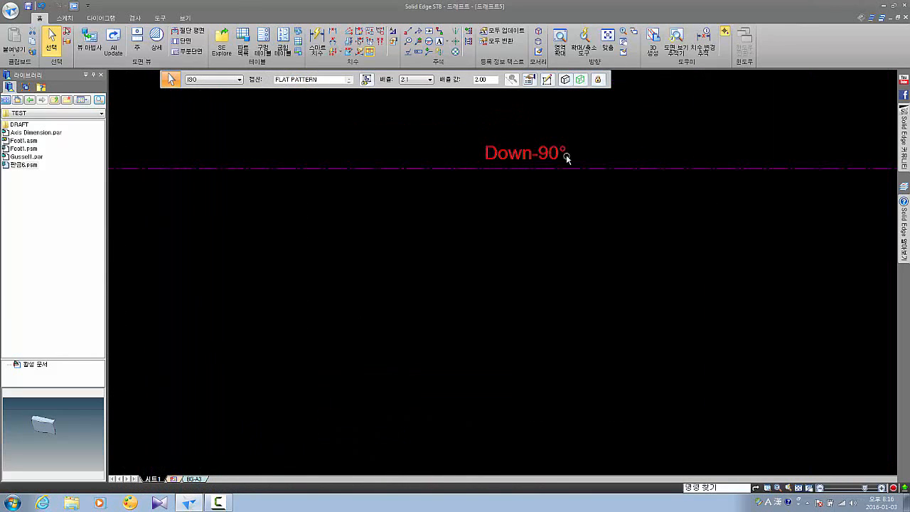
scroll(575, 168, down, 6)
scroll(552, 189, up, 2)
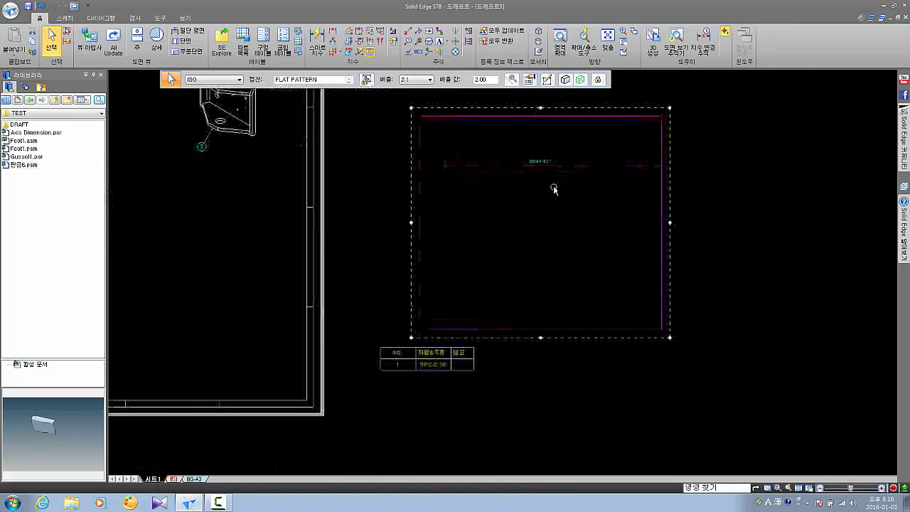
click(759, 214)
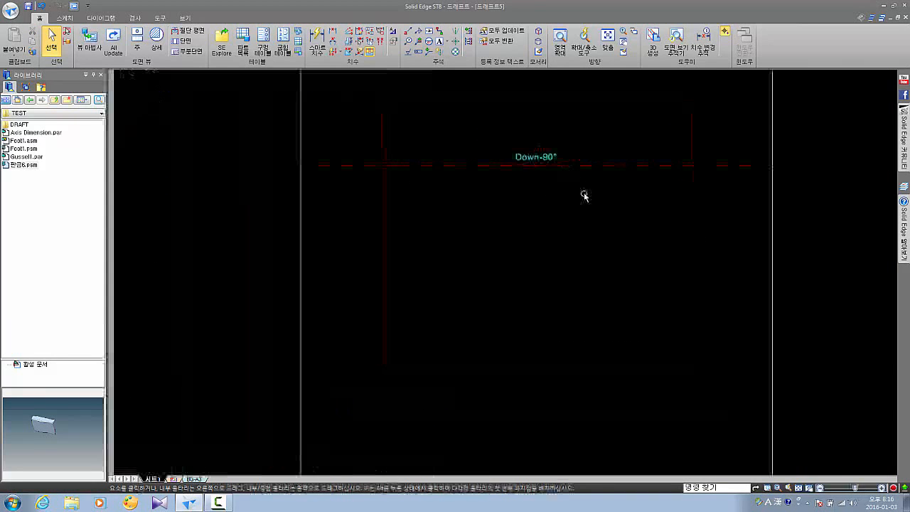
scroll(583, 195, down, 1)
scroll(511, 318, up, 2)
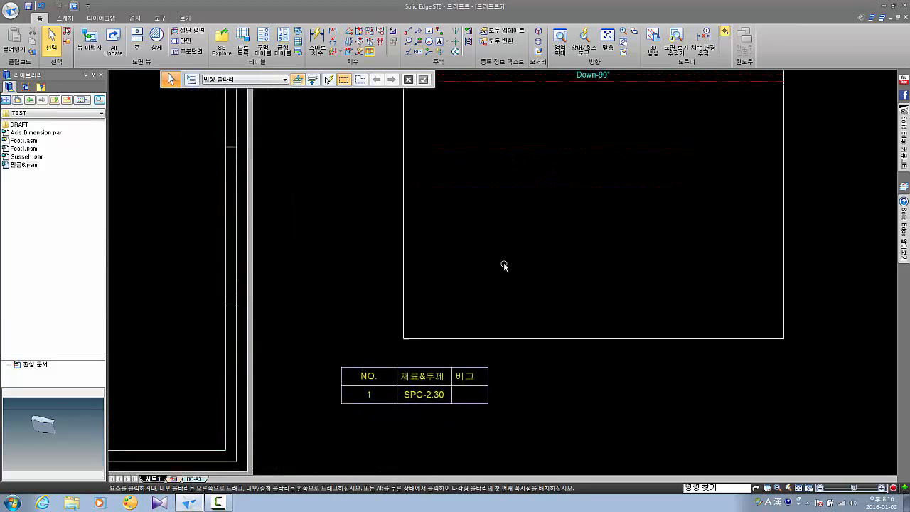